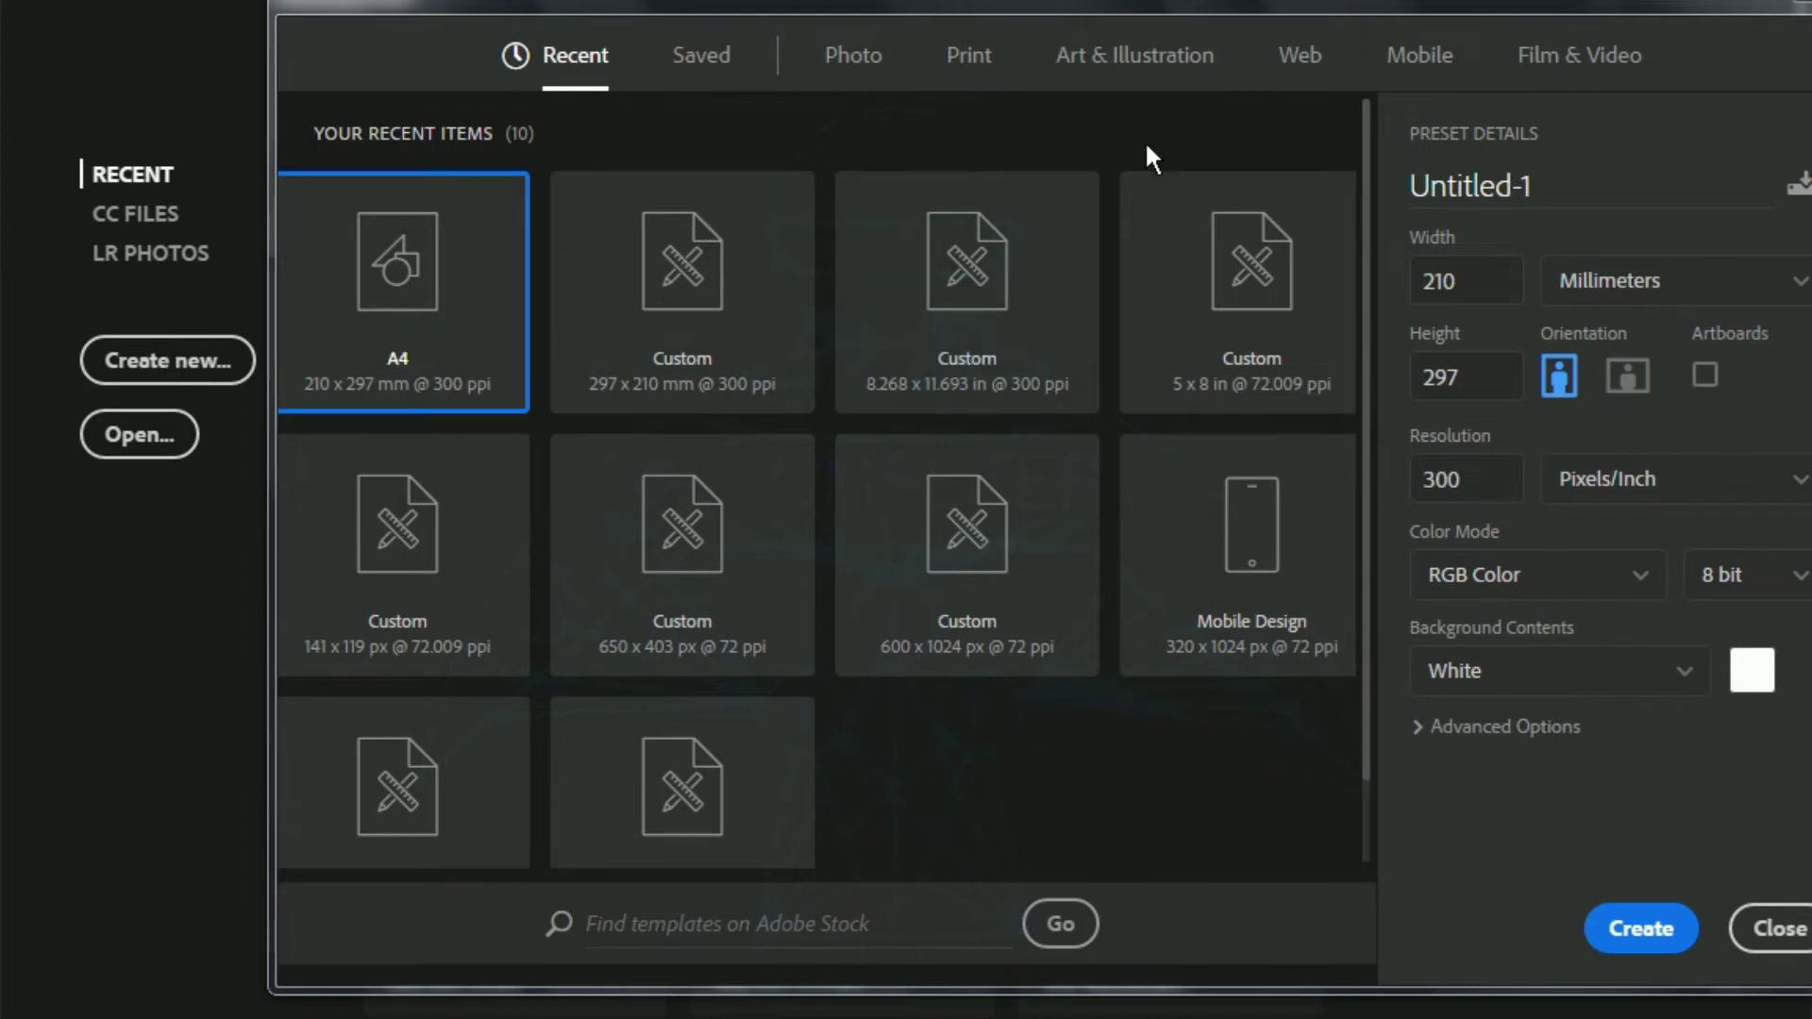
- Create a blank portrait document from the A4 print preset, 210 x 297 mm at 300 ppi
{"action": "left_click", "coordinate": [958, 58]}
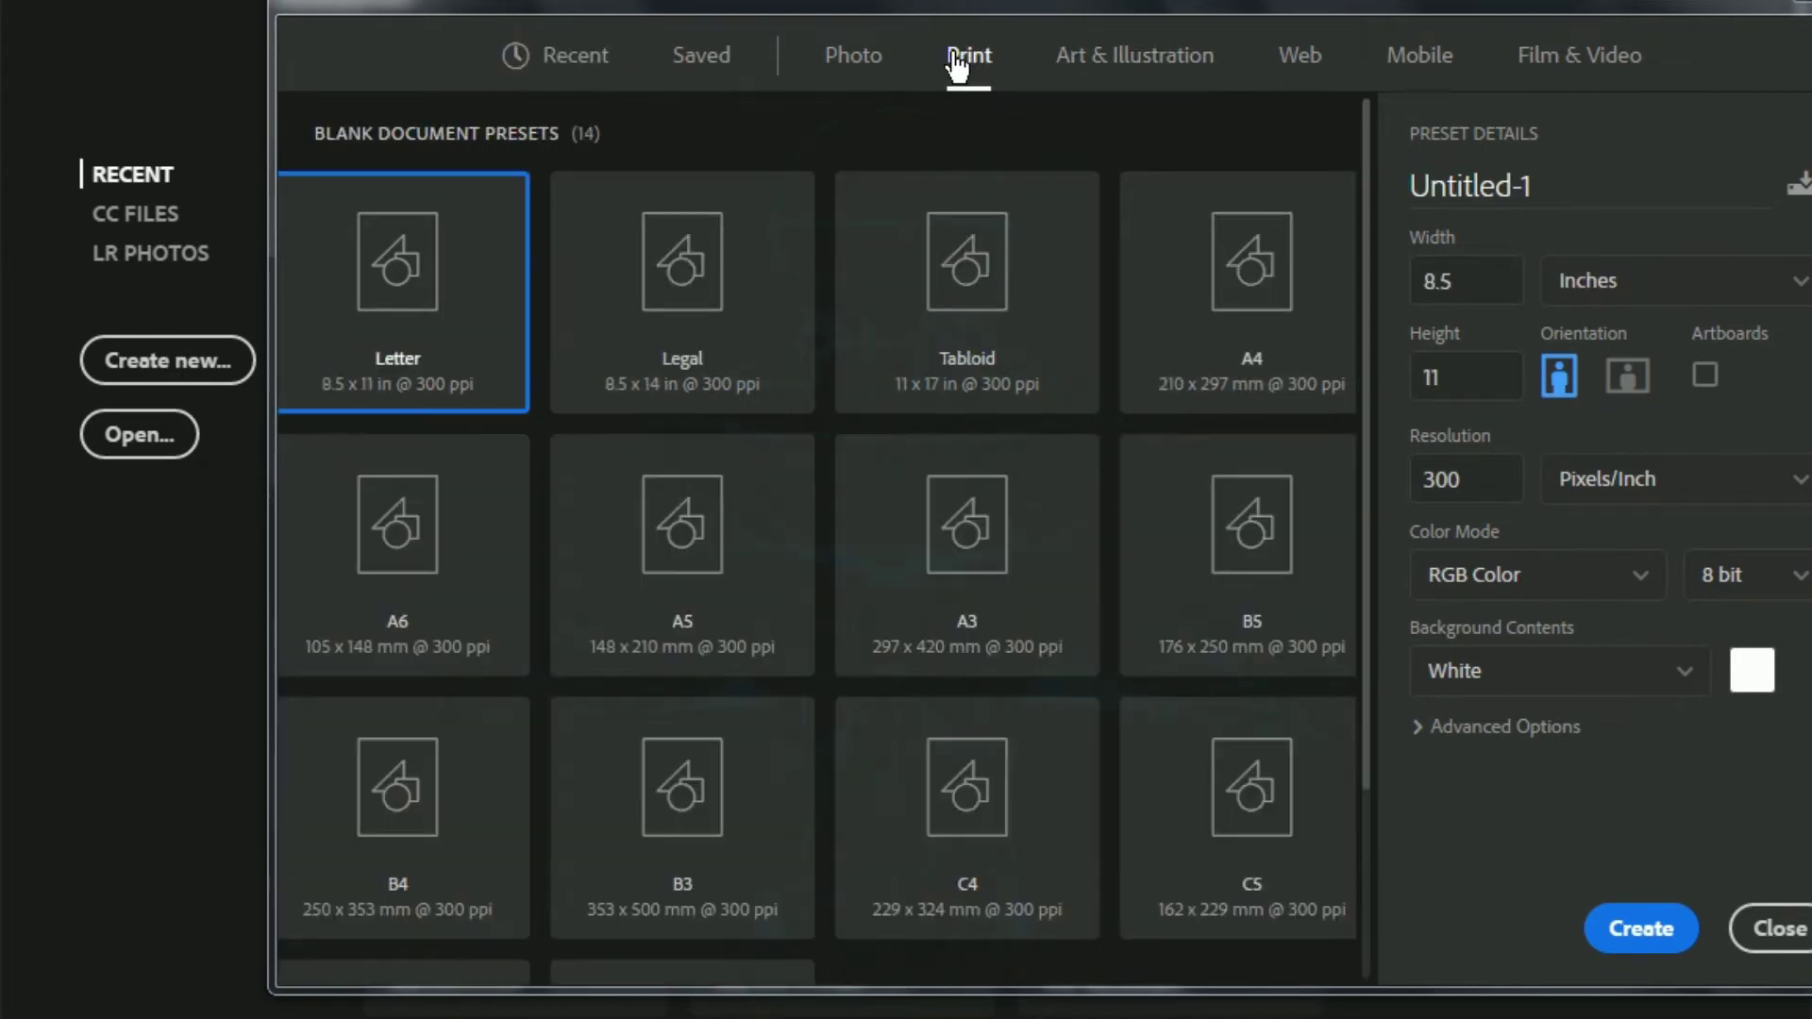
{"action": "left_click", "coordinate": [1267, 272]}
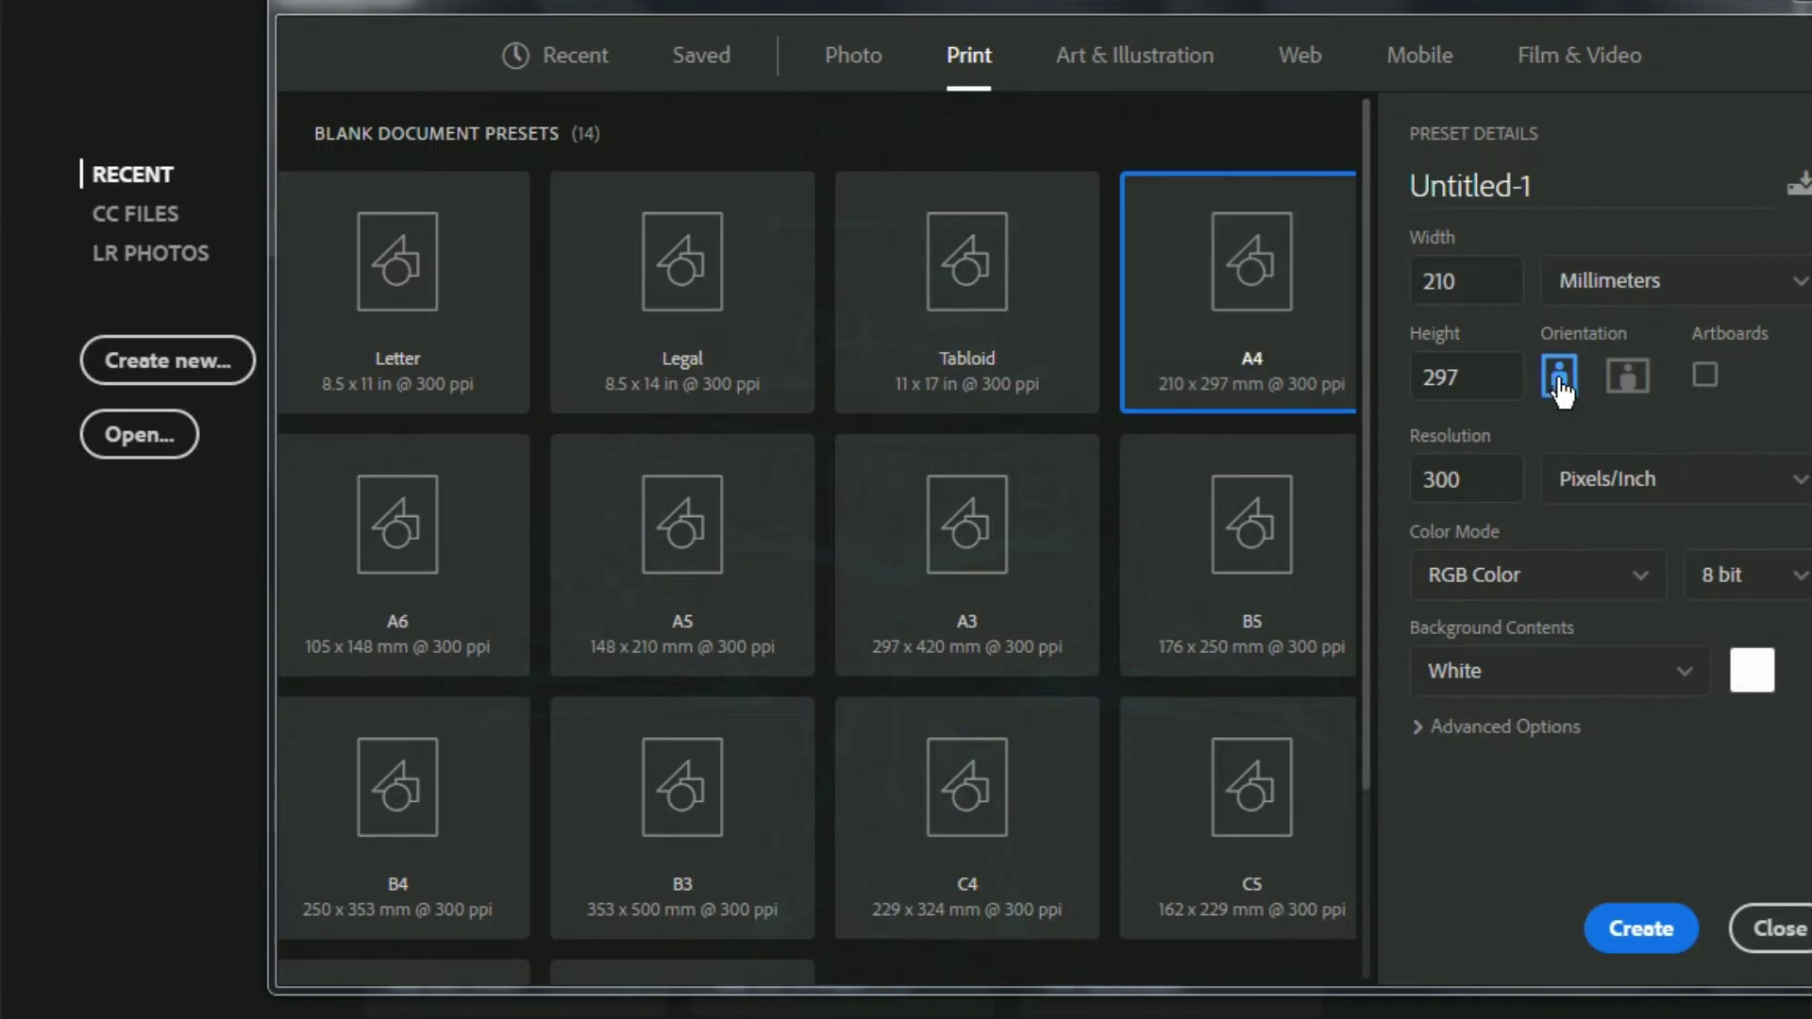
{"action": "left_click", "coordinate": [1628, 932]}
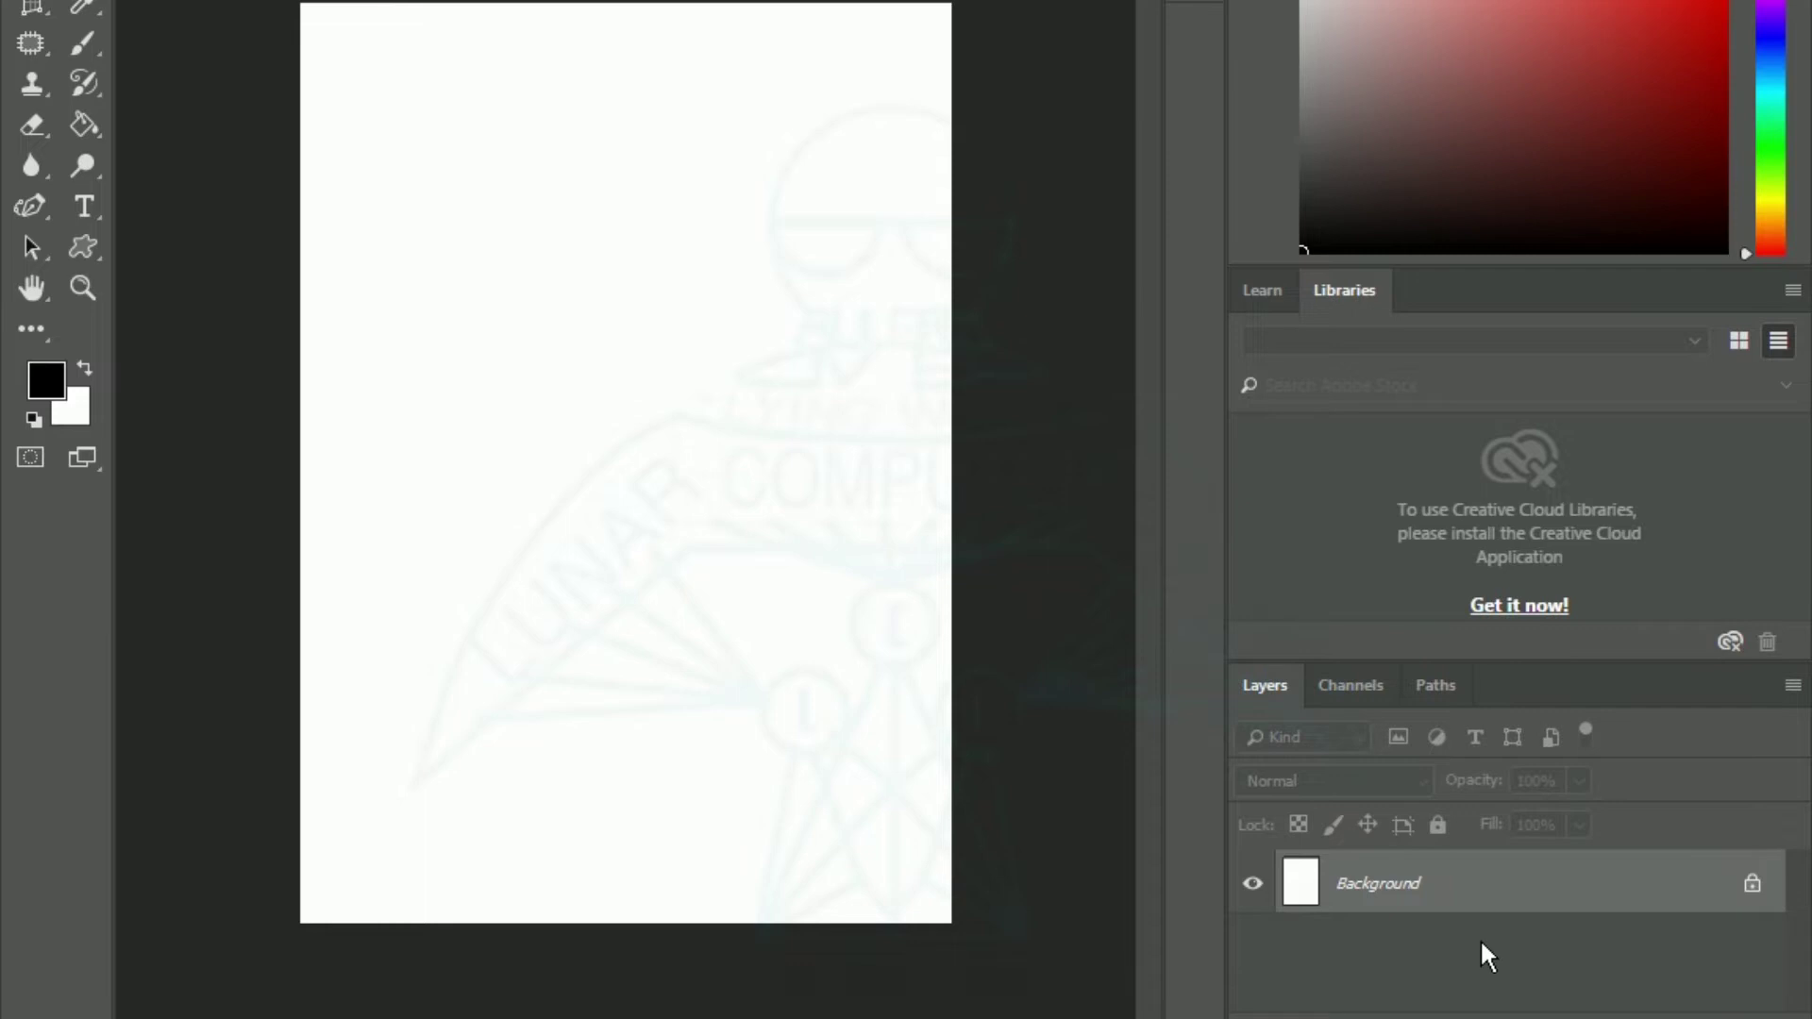
- Add a new layer above the Background and fill it with saturated blue (1f1ae9)
{"action": "key", "text": "ctrl+shift+alt+n"}
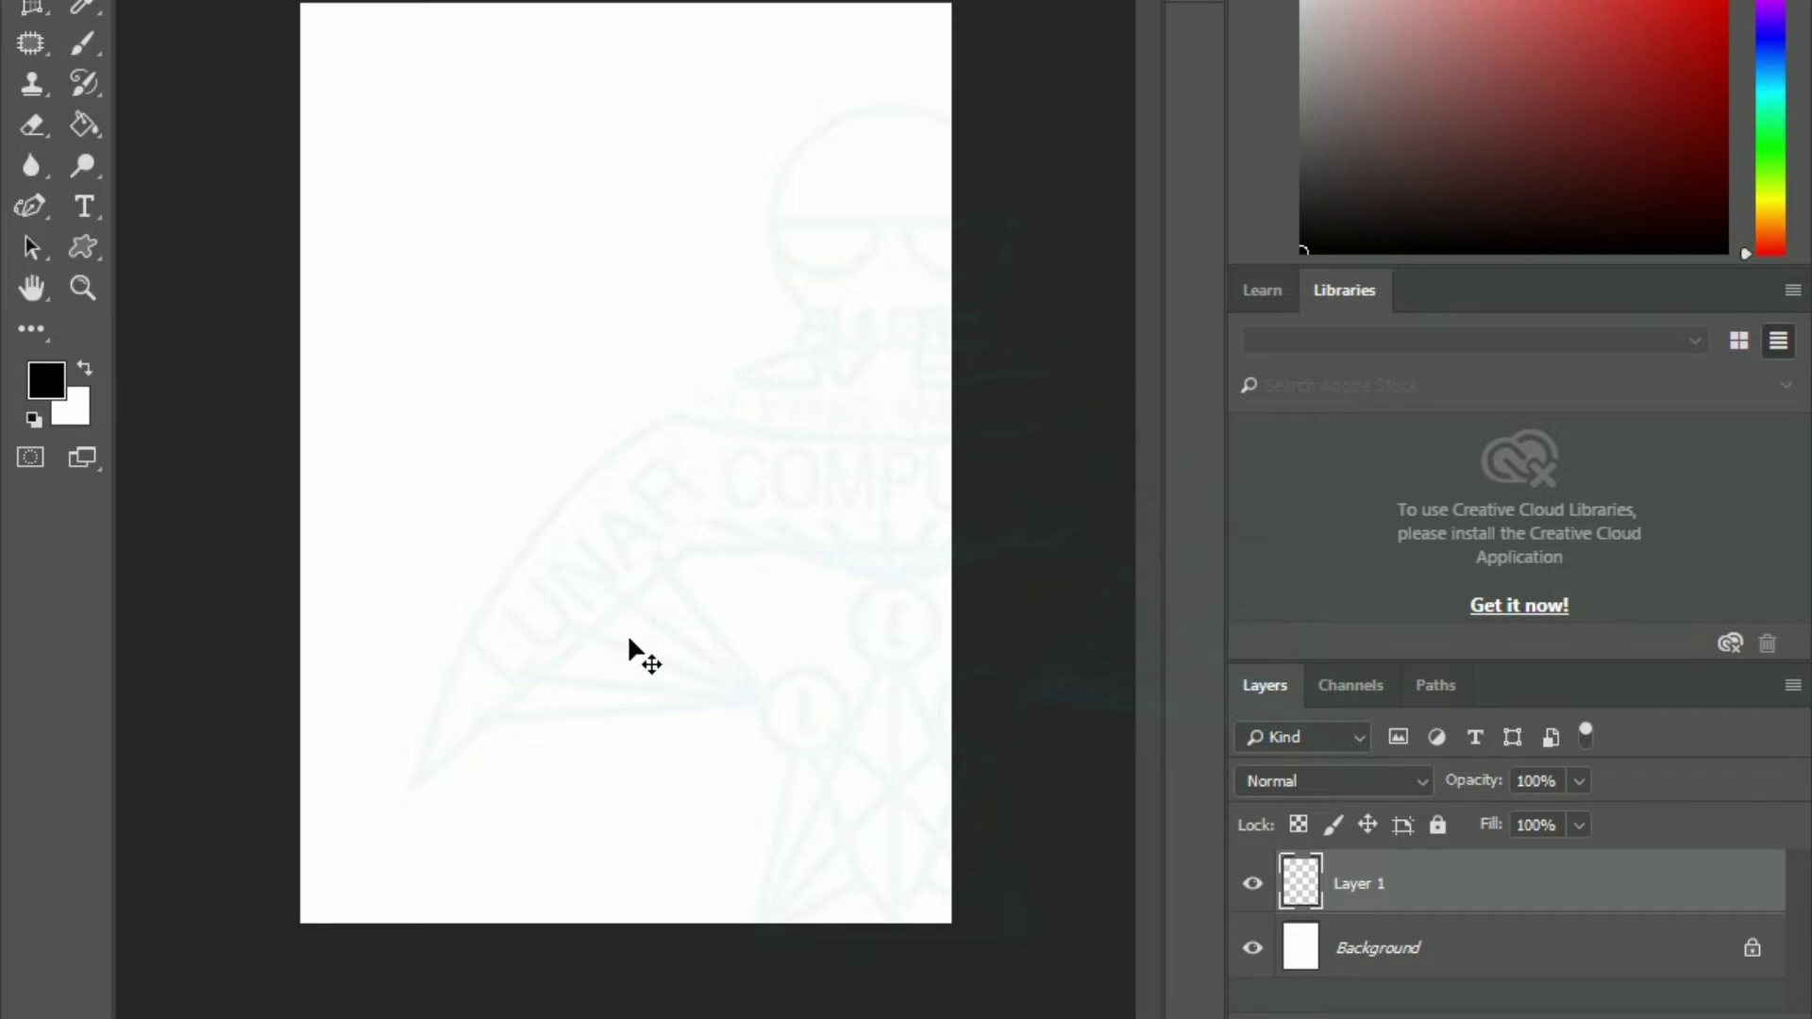
{"action": "left_click", "coordinate": [45, 383]}
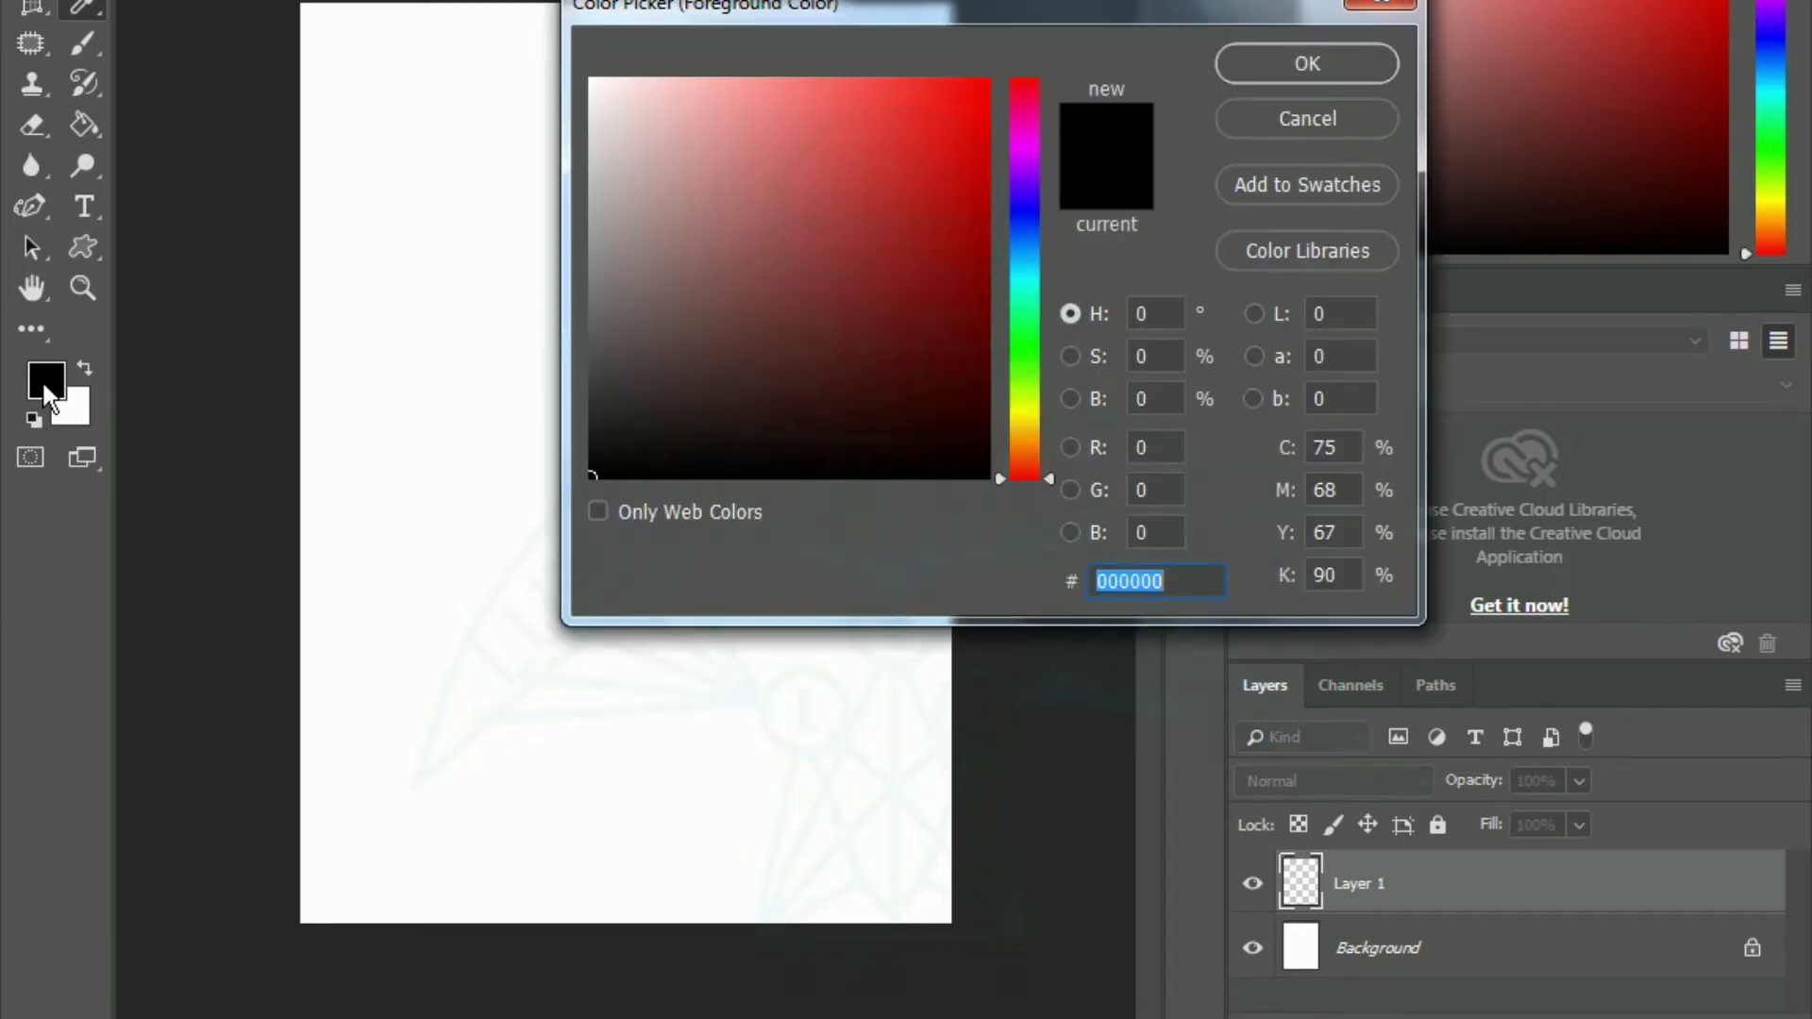
{"action": "left_click", "coordinate": [1020, 210]}
{"action": "left_click", "coordinate": [945, 112]}
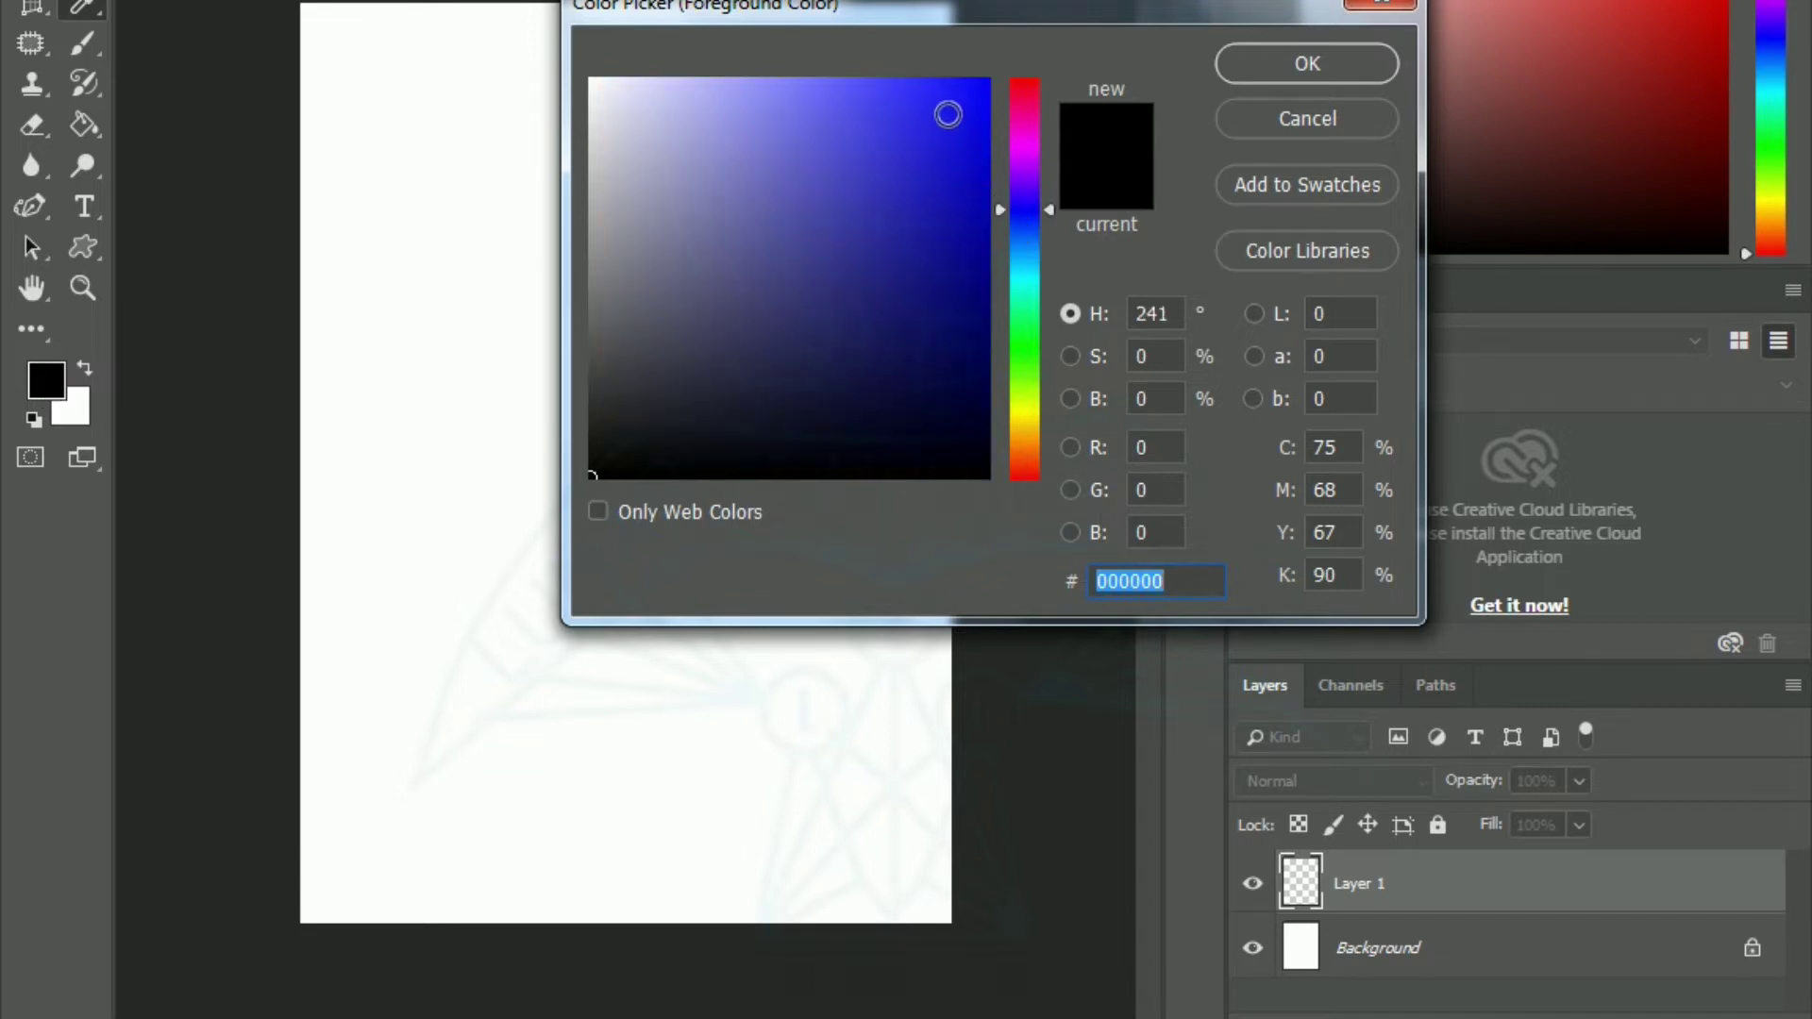
{"action": "left_click", "coordinate": [1306, 64]}
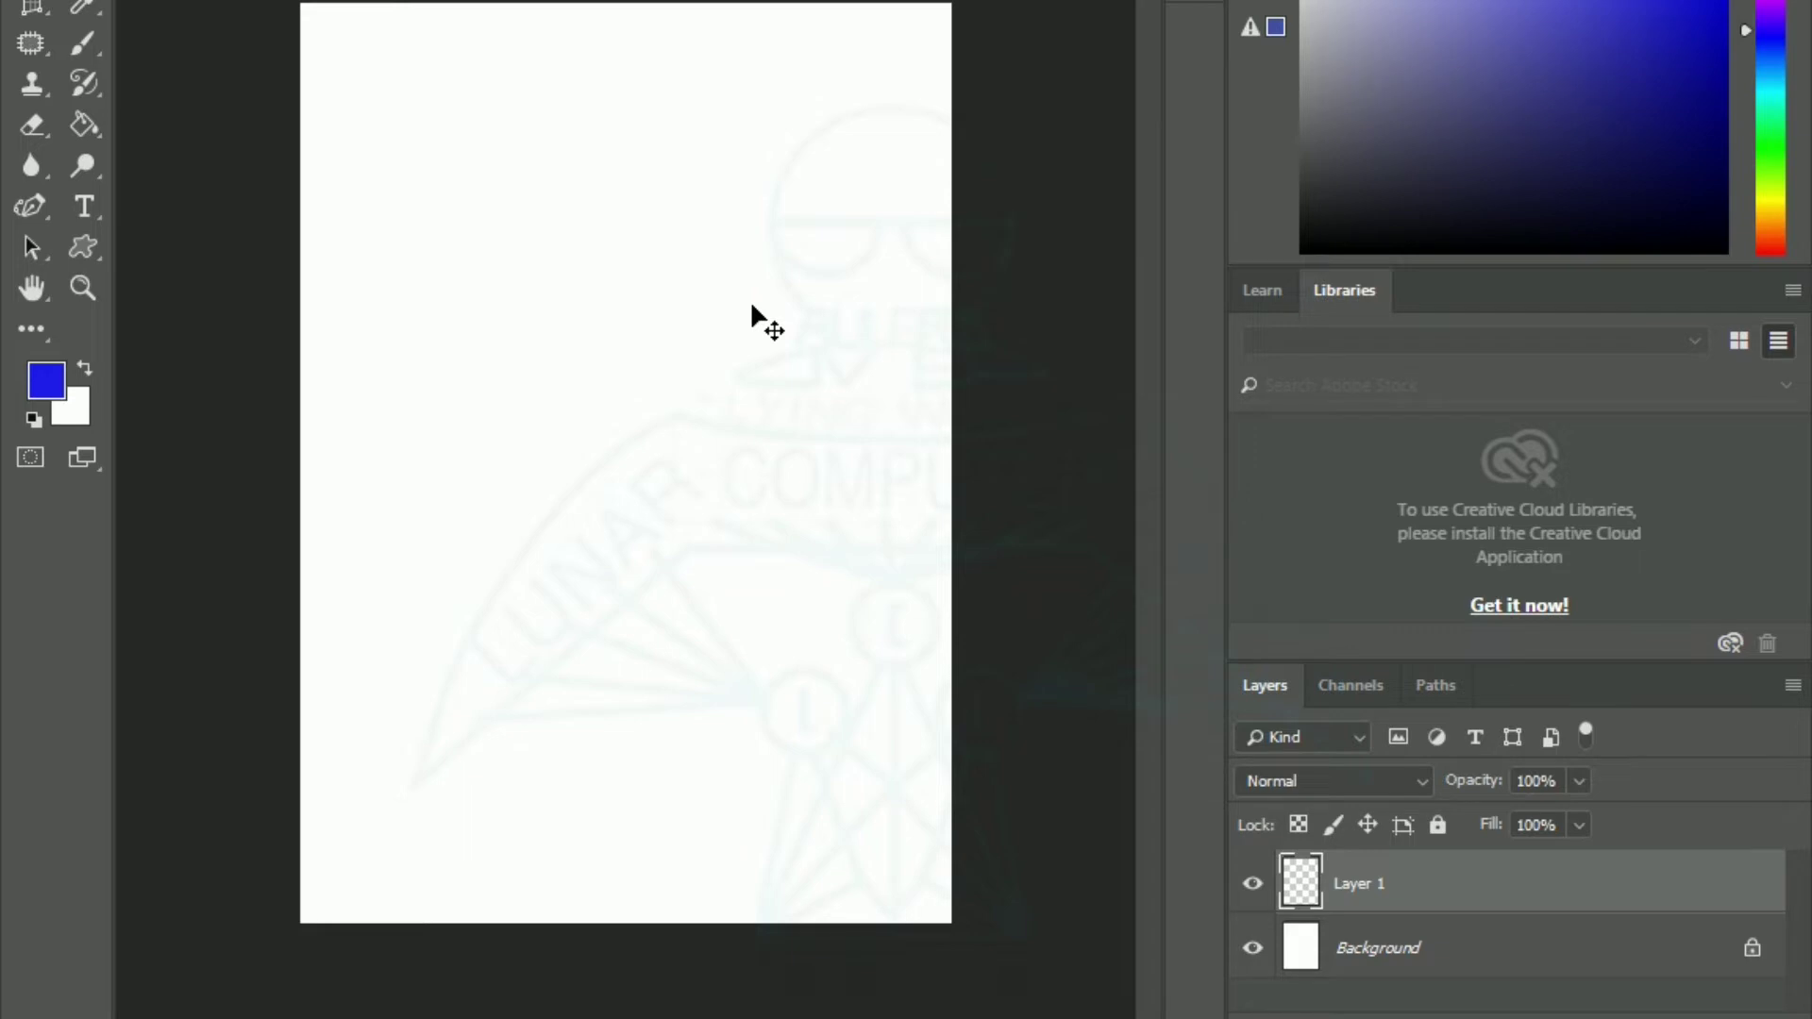
{"action": "key", "text": "alt+BackSpace"}
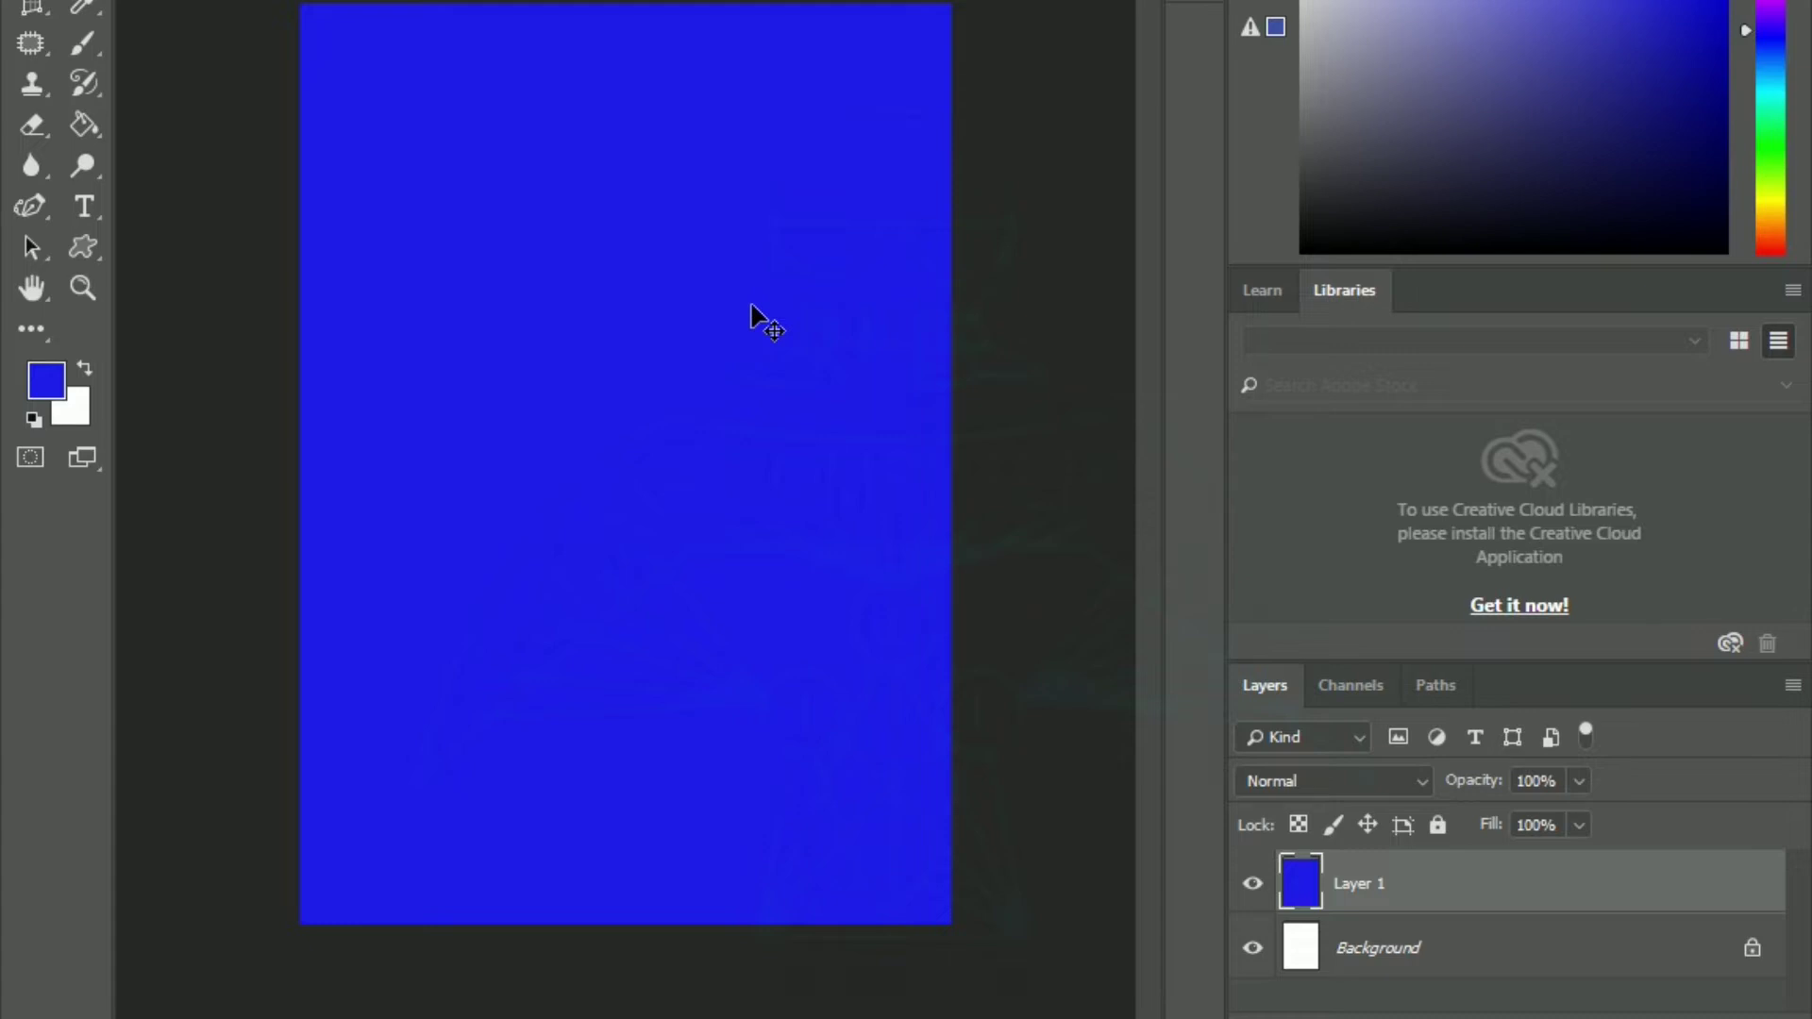
{"action": "left_click", "coordinate": [1253, 885]}
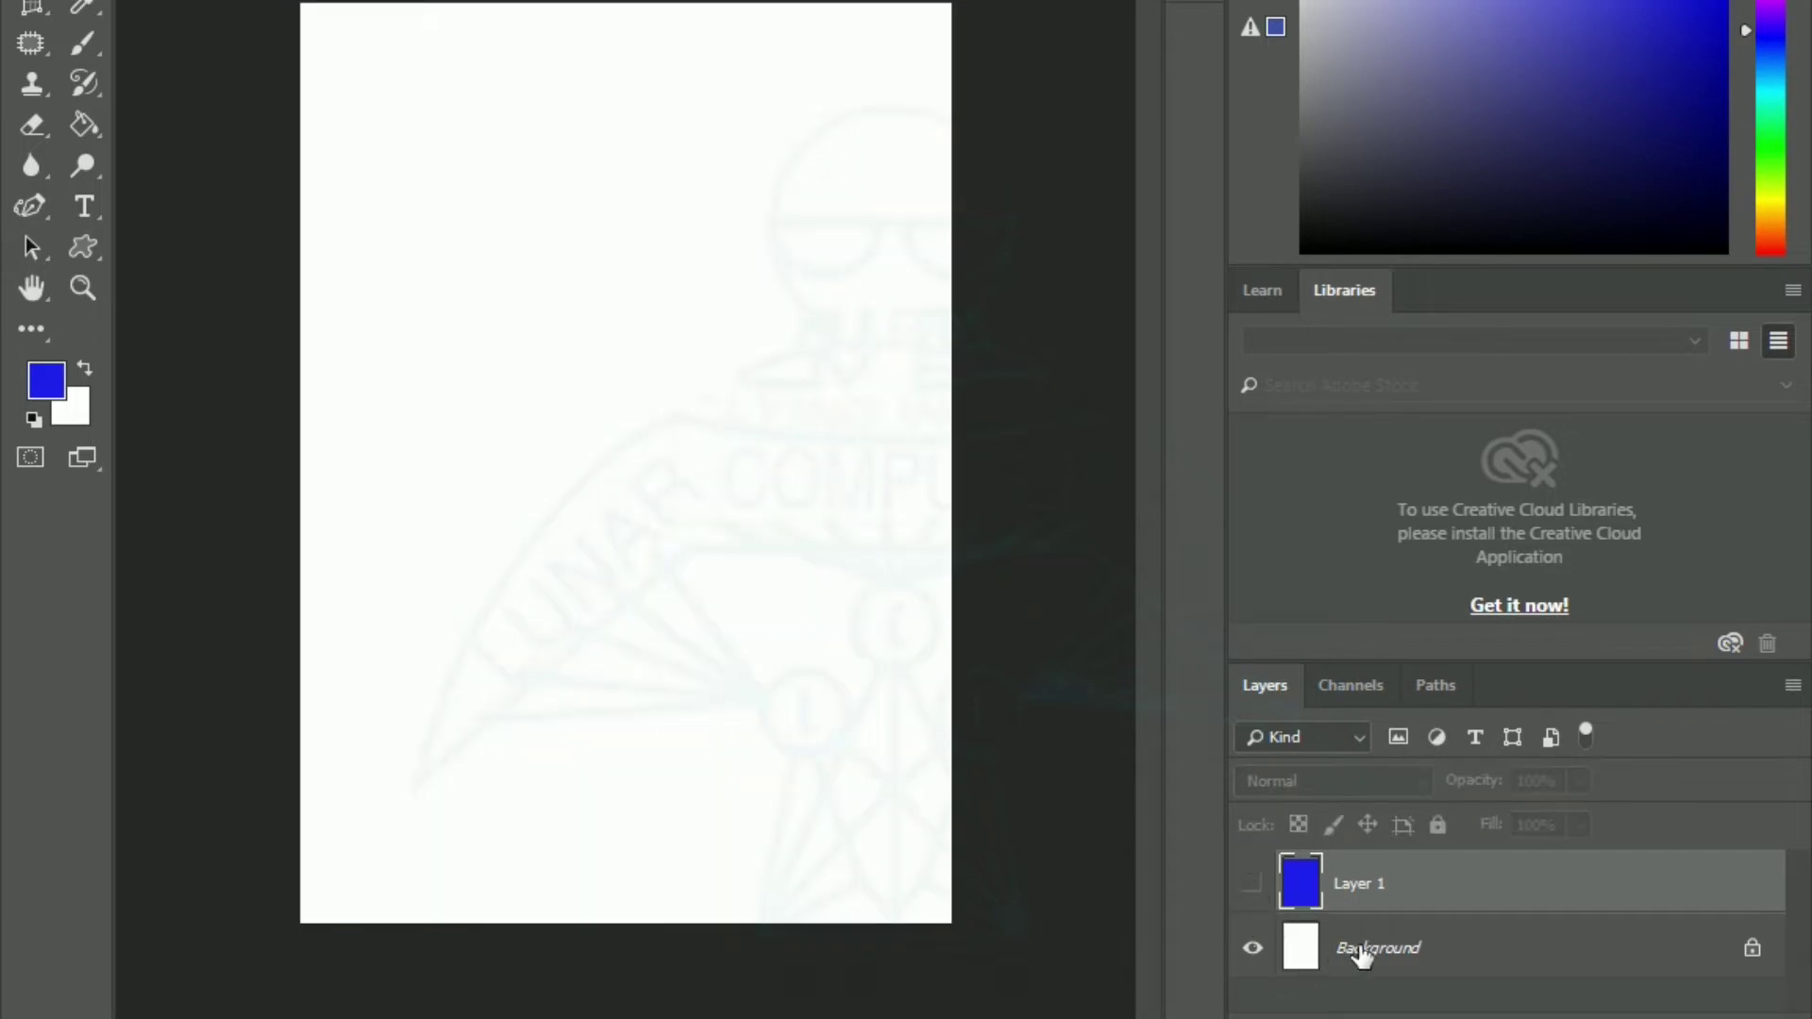
{"action": "left_click", "coordinate": [1254, 883]}
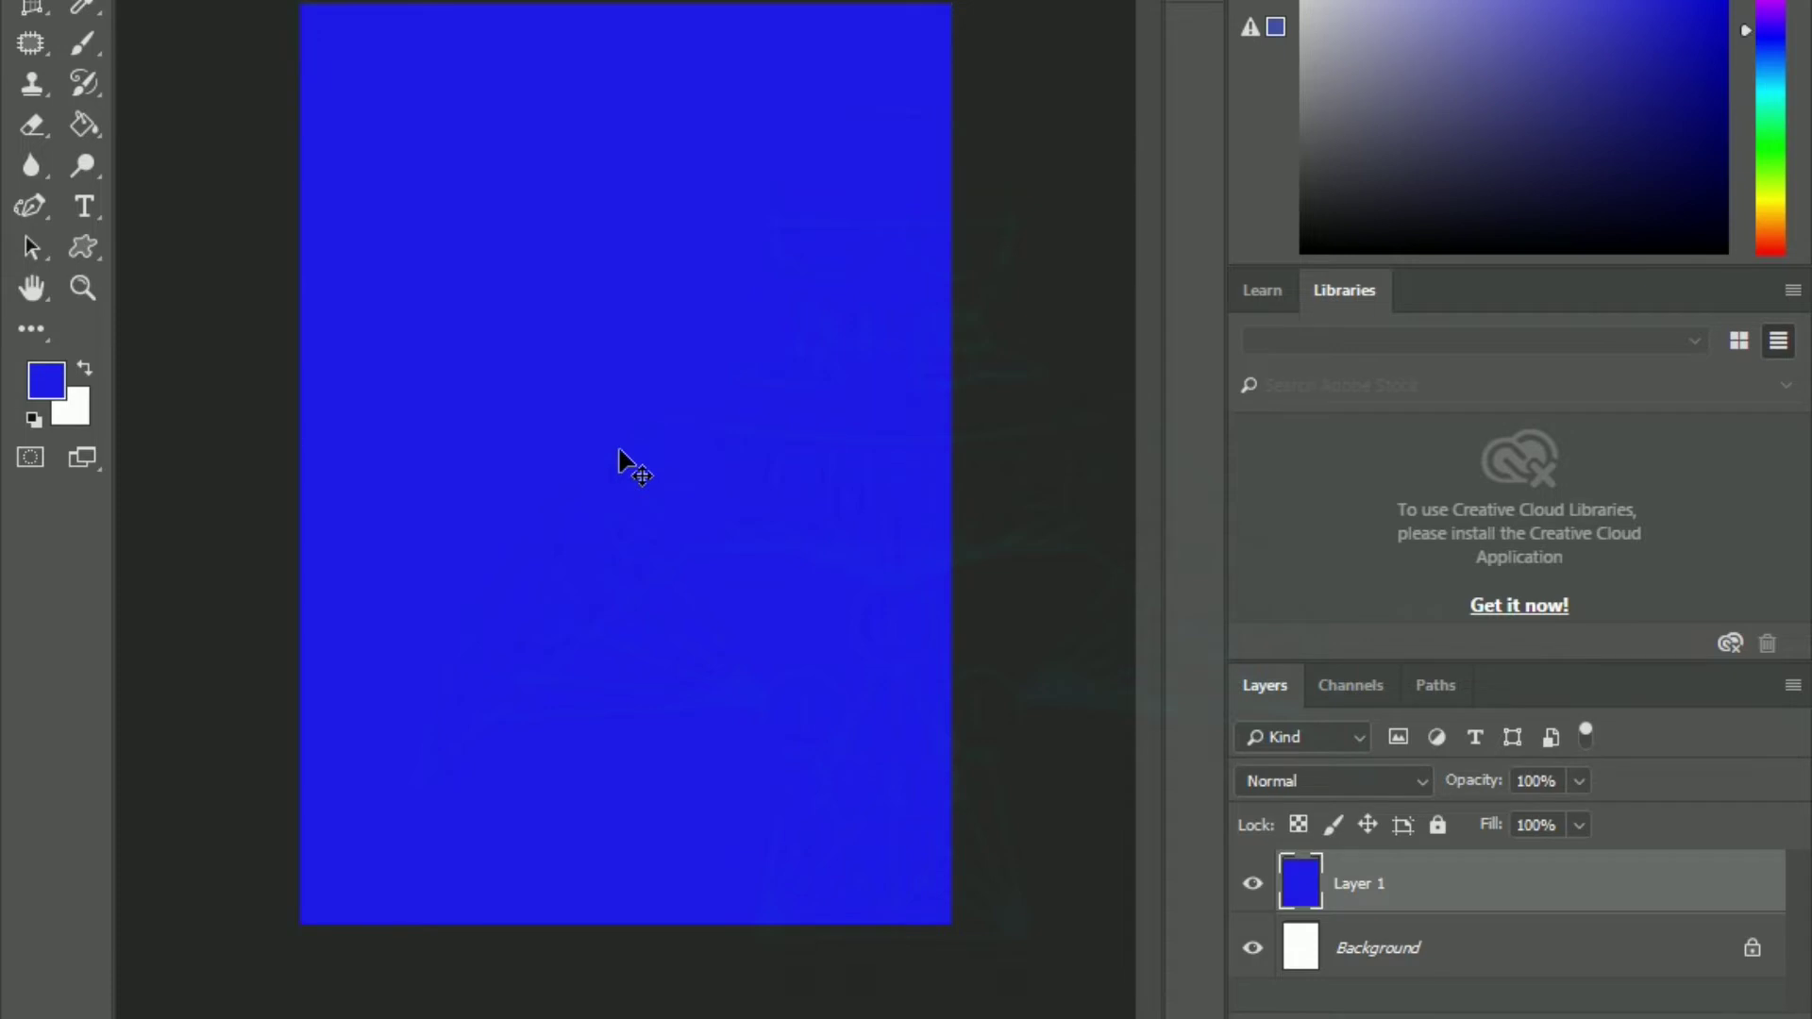
- Add another layer and draw a large closed circular path with the Curvature Pen, extending past the page's sides and bottom
{"action": "key", "text": "ctrl+shift+alt+n"}
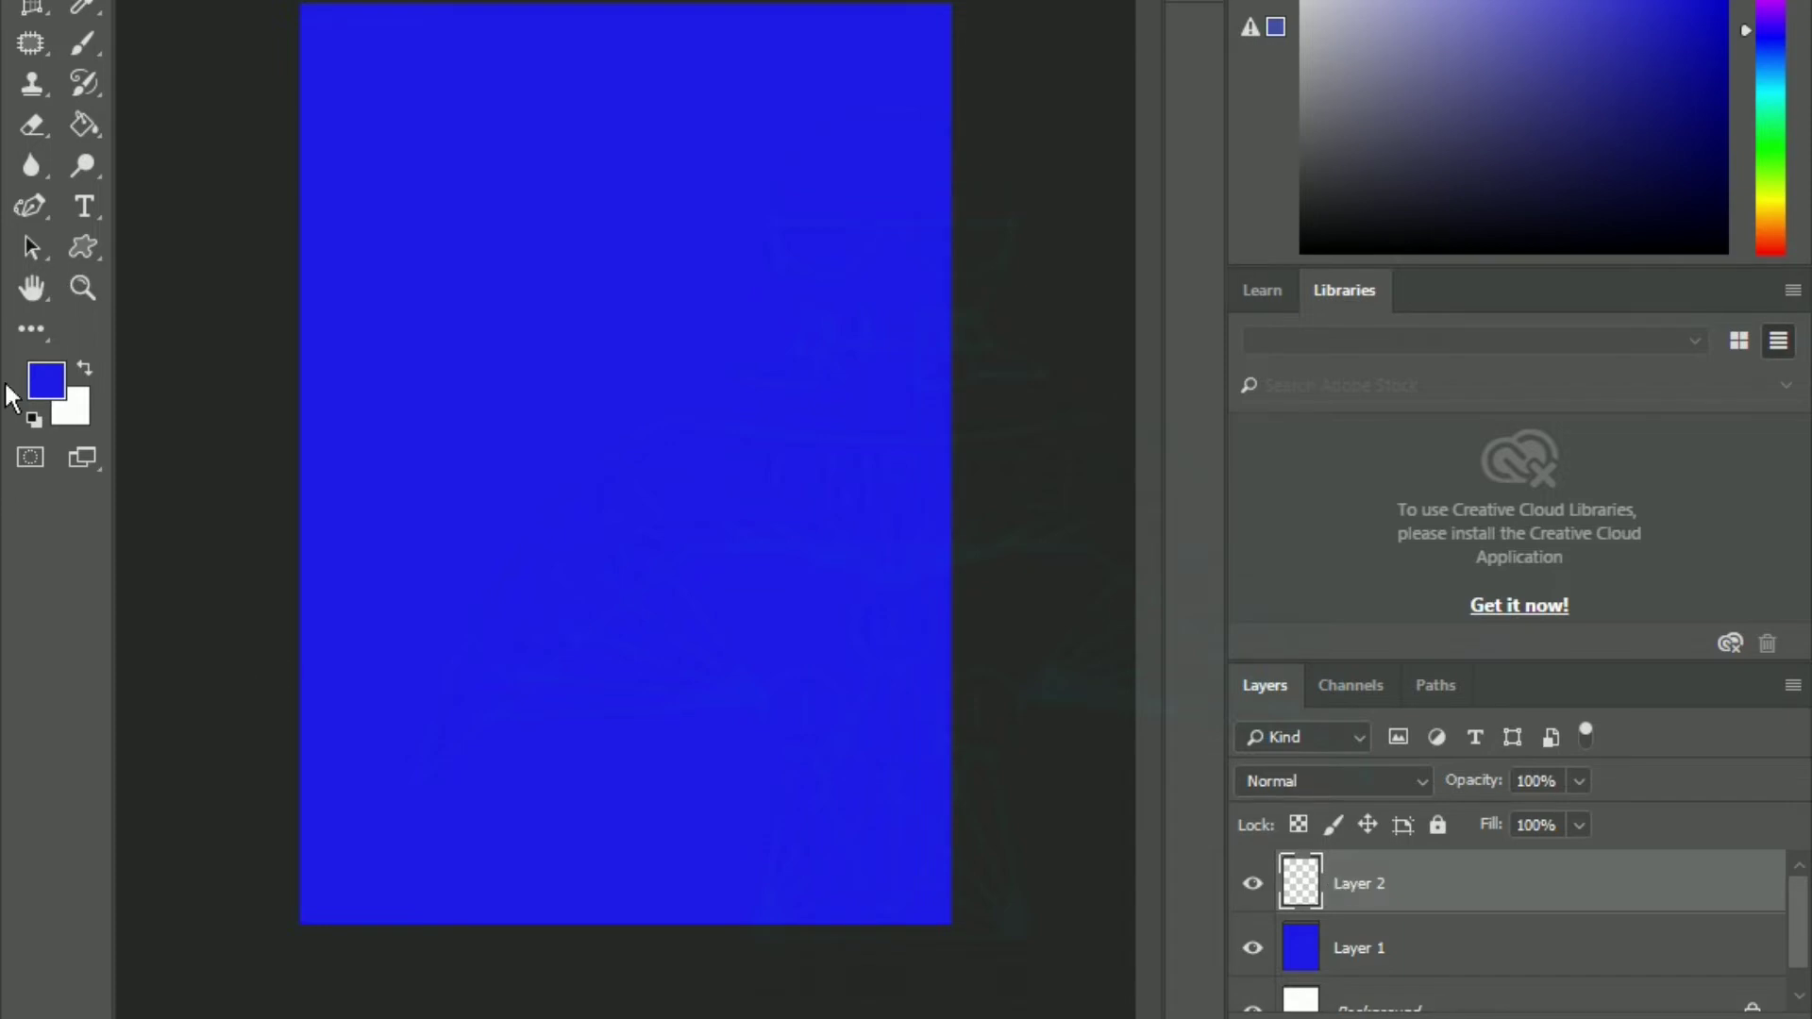
{"action": "left_click", "coordinate": [31, 206]}
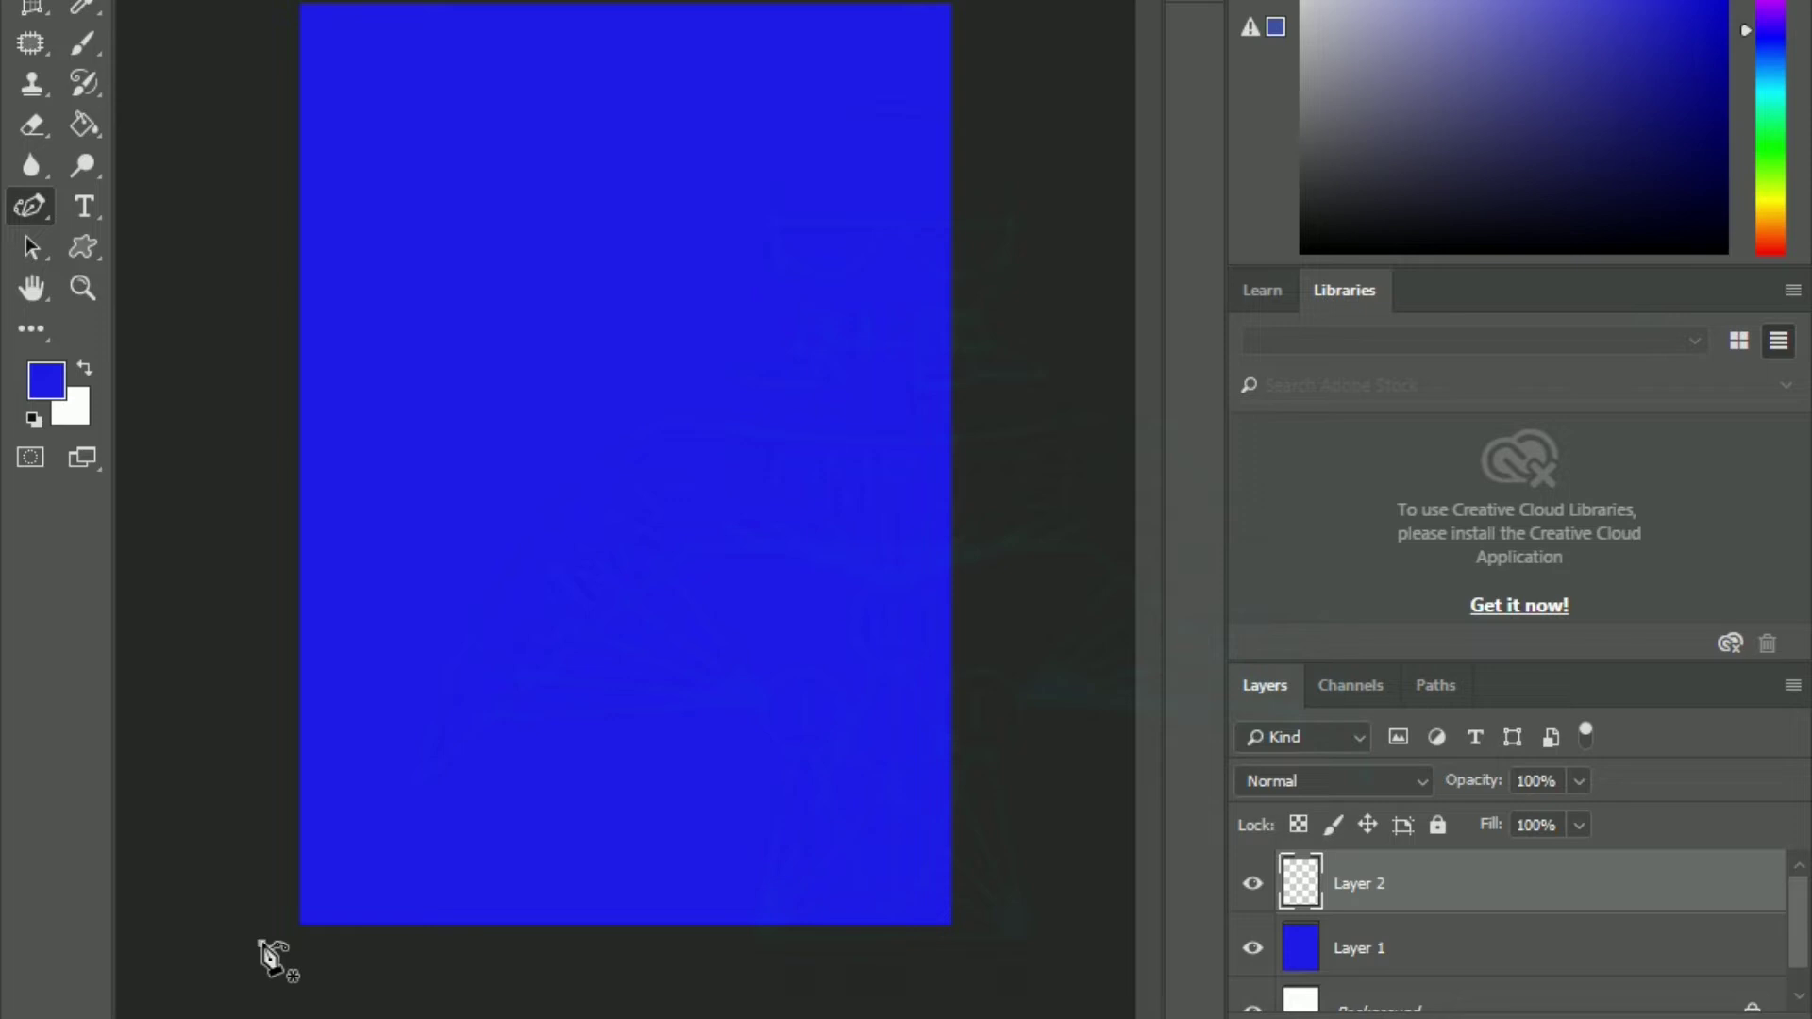
{"action": "left_click_drag", "start_coordinate": [261, 942], "coordinate": [580, 196]}
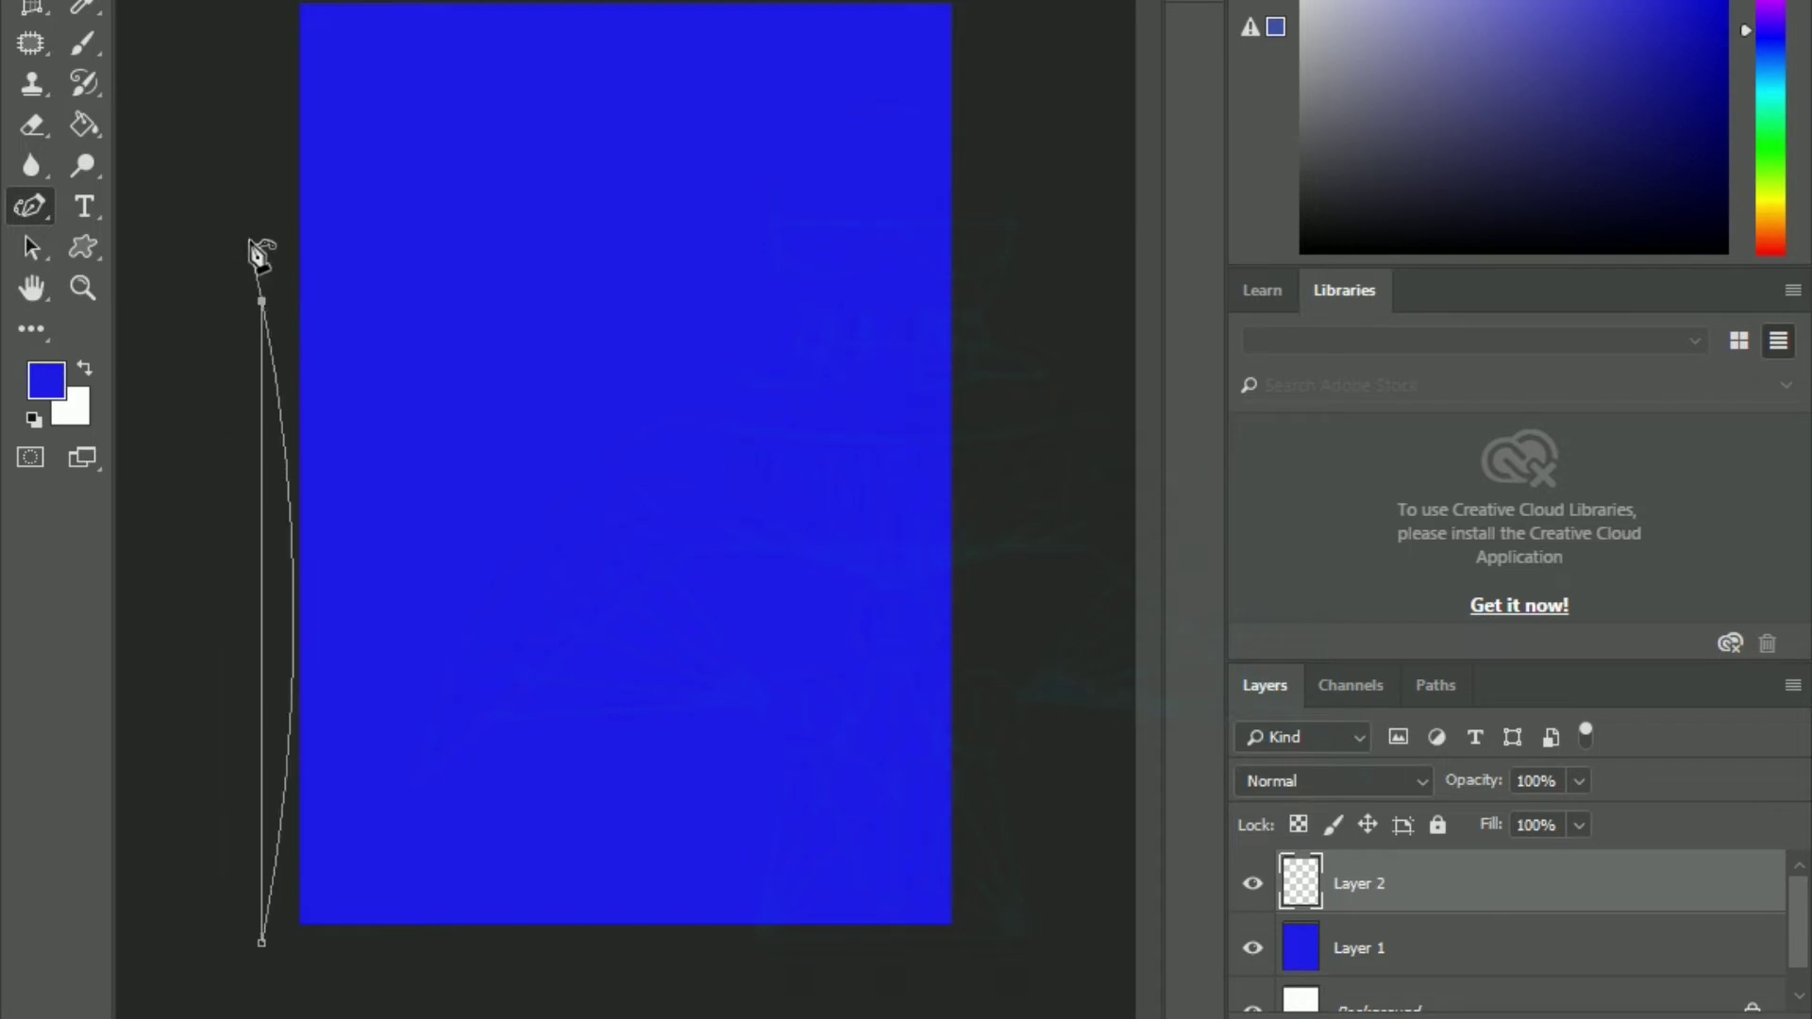
{"action": "left_click_drag", "start_coordinate": [257, 253], "coordinate": [974, 340]}
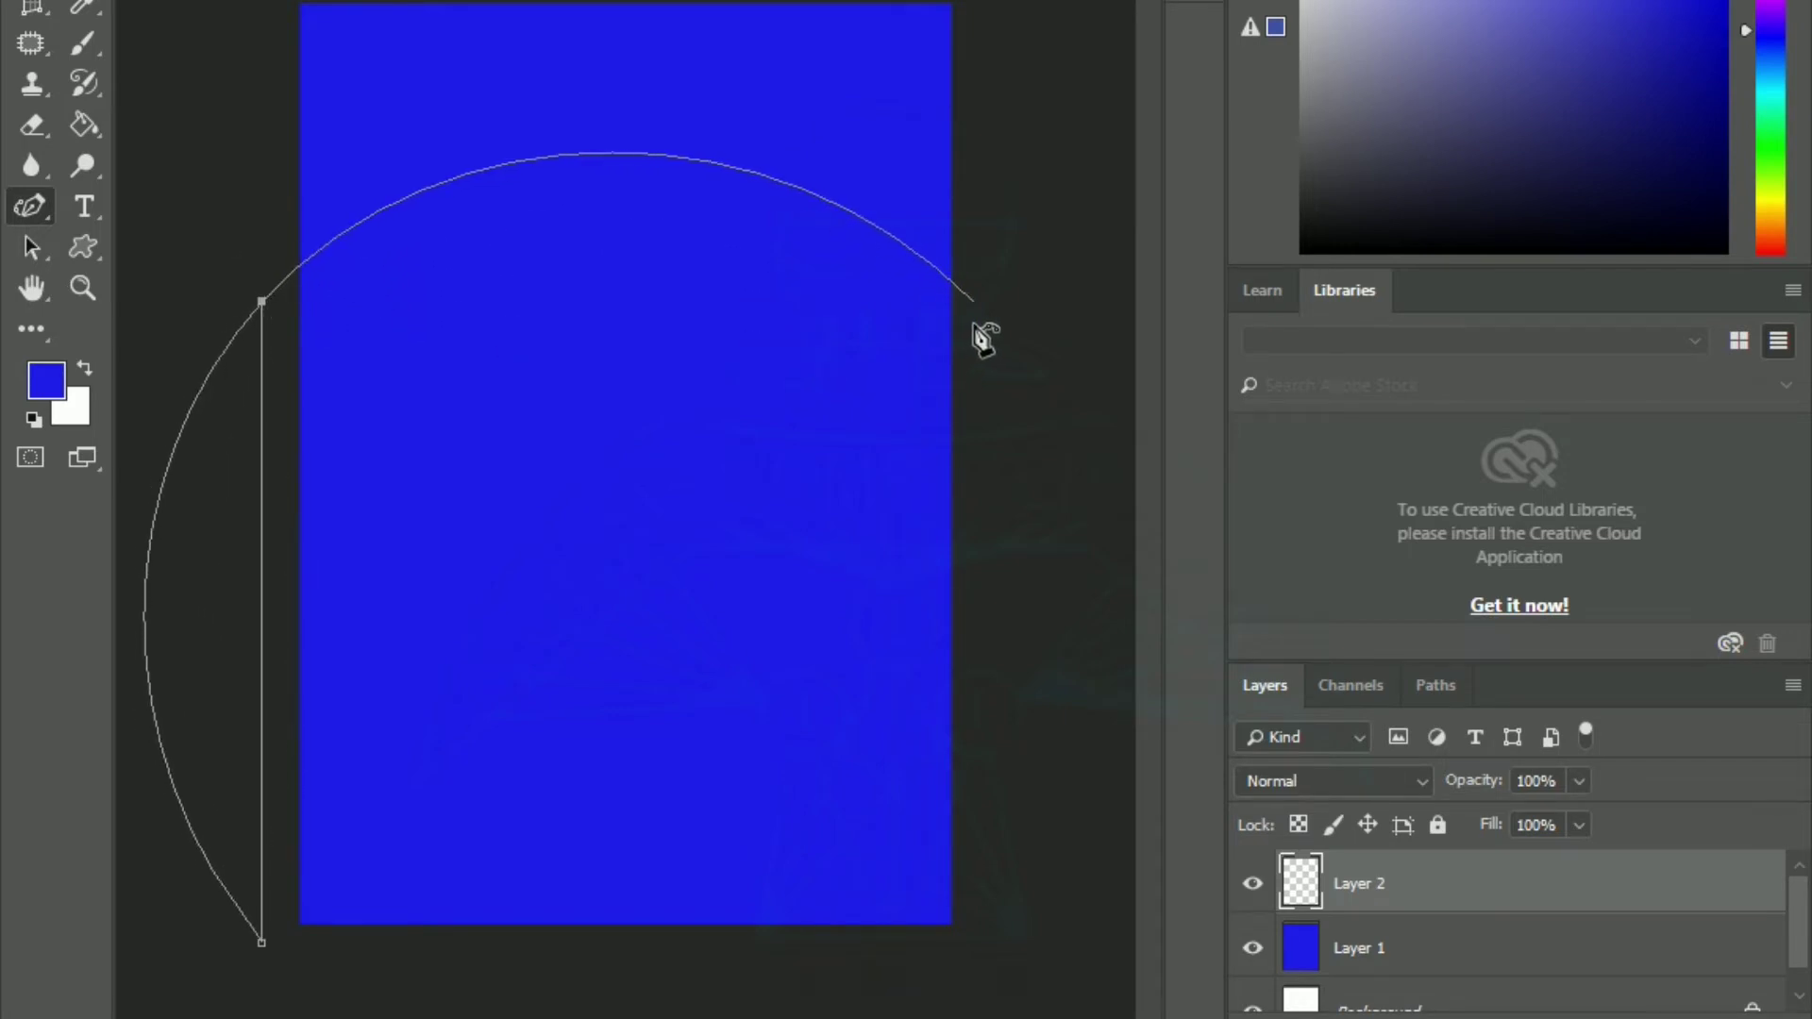
{"action": "left_click", "coordinate": [974, 301]}
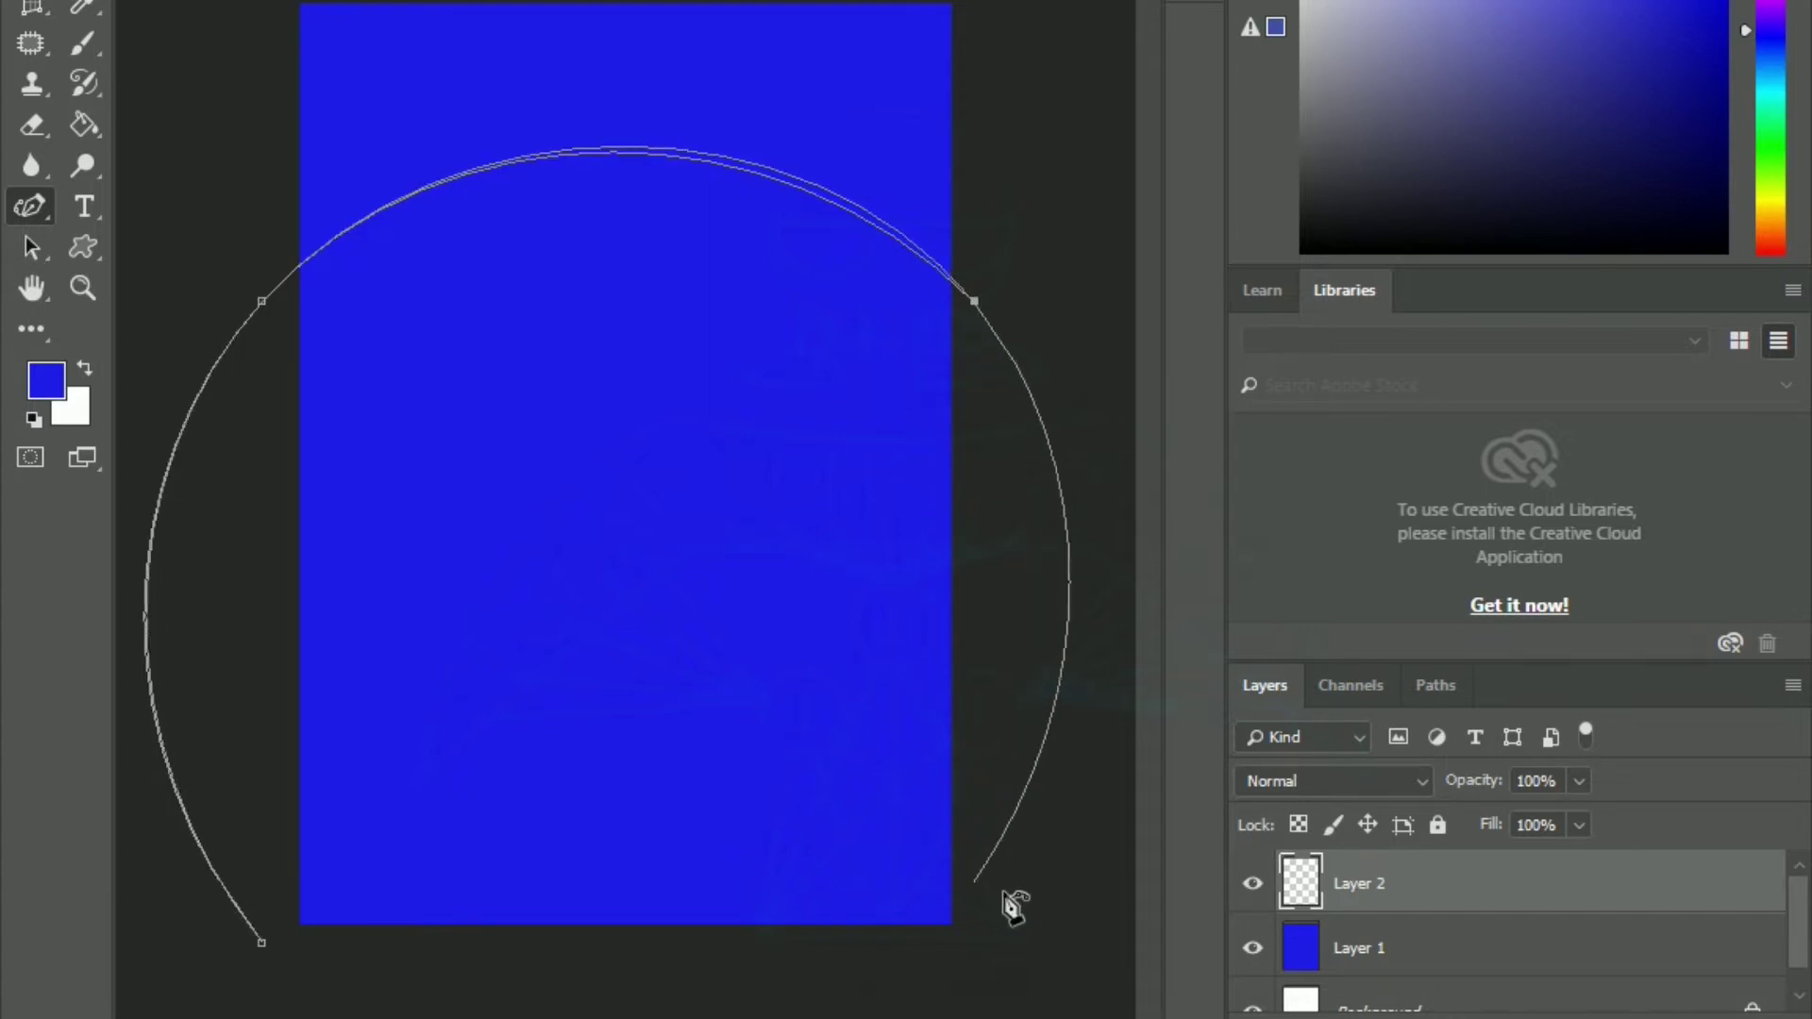
{"action": "left_click", "coordinate": [974, 950]}
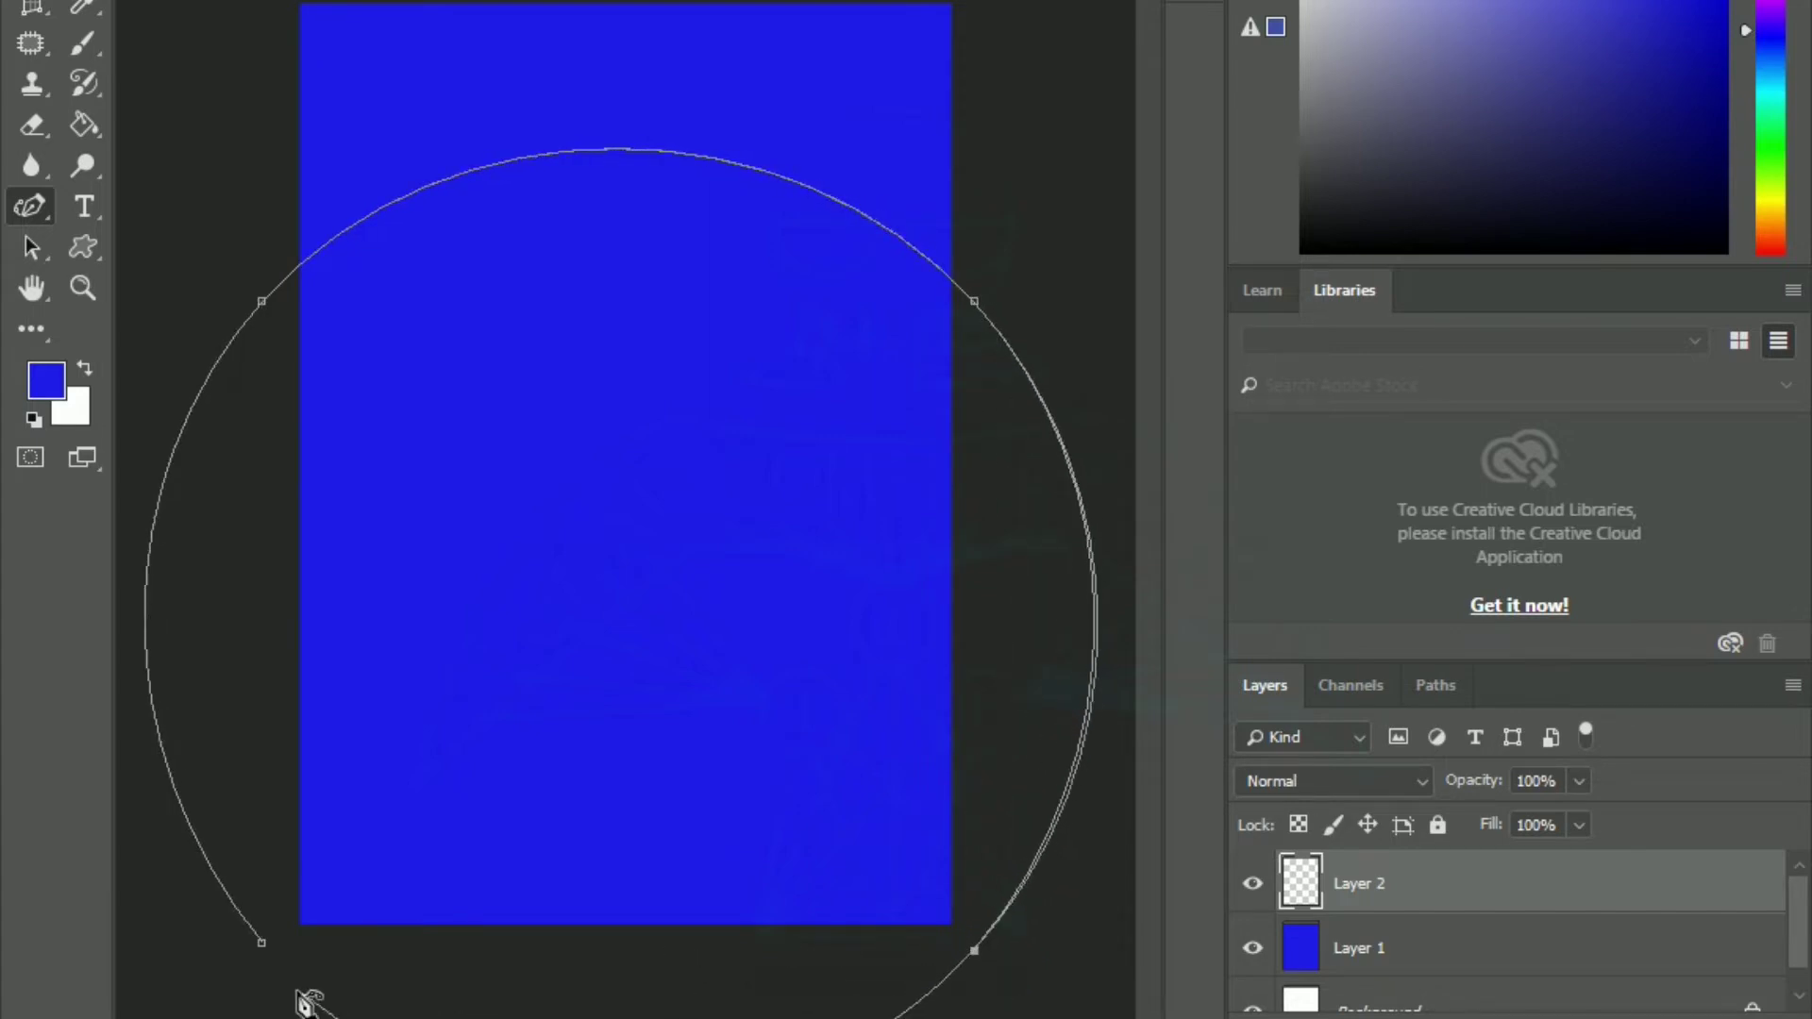
{"action": "left_click", "coordinate": [263, 944]}
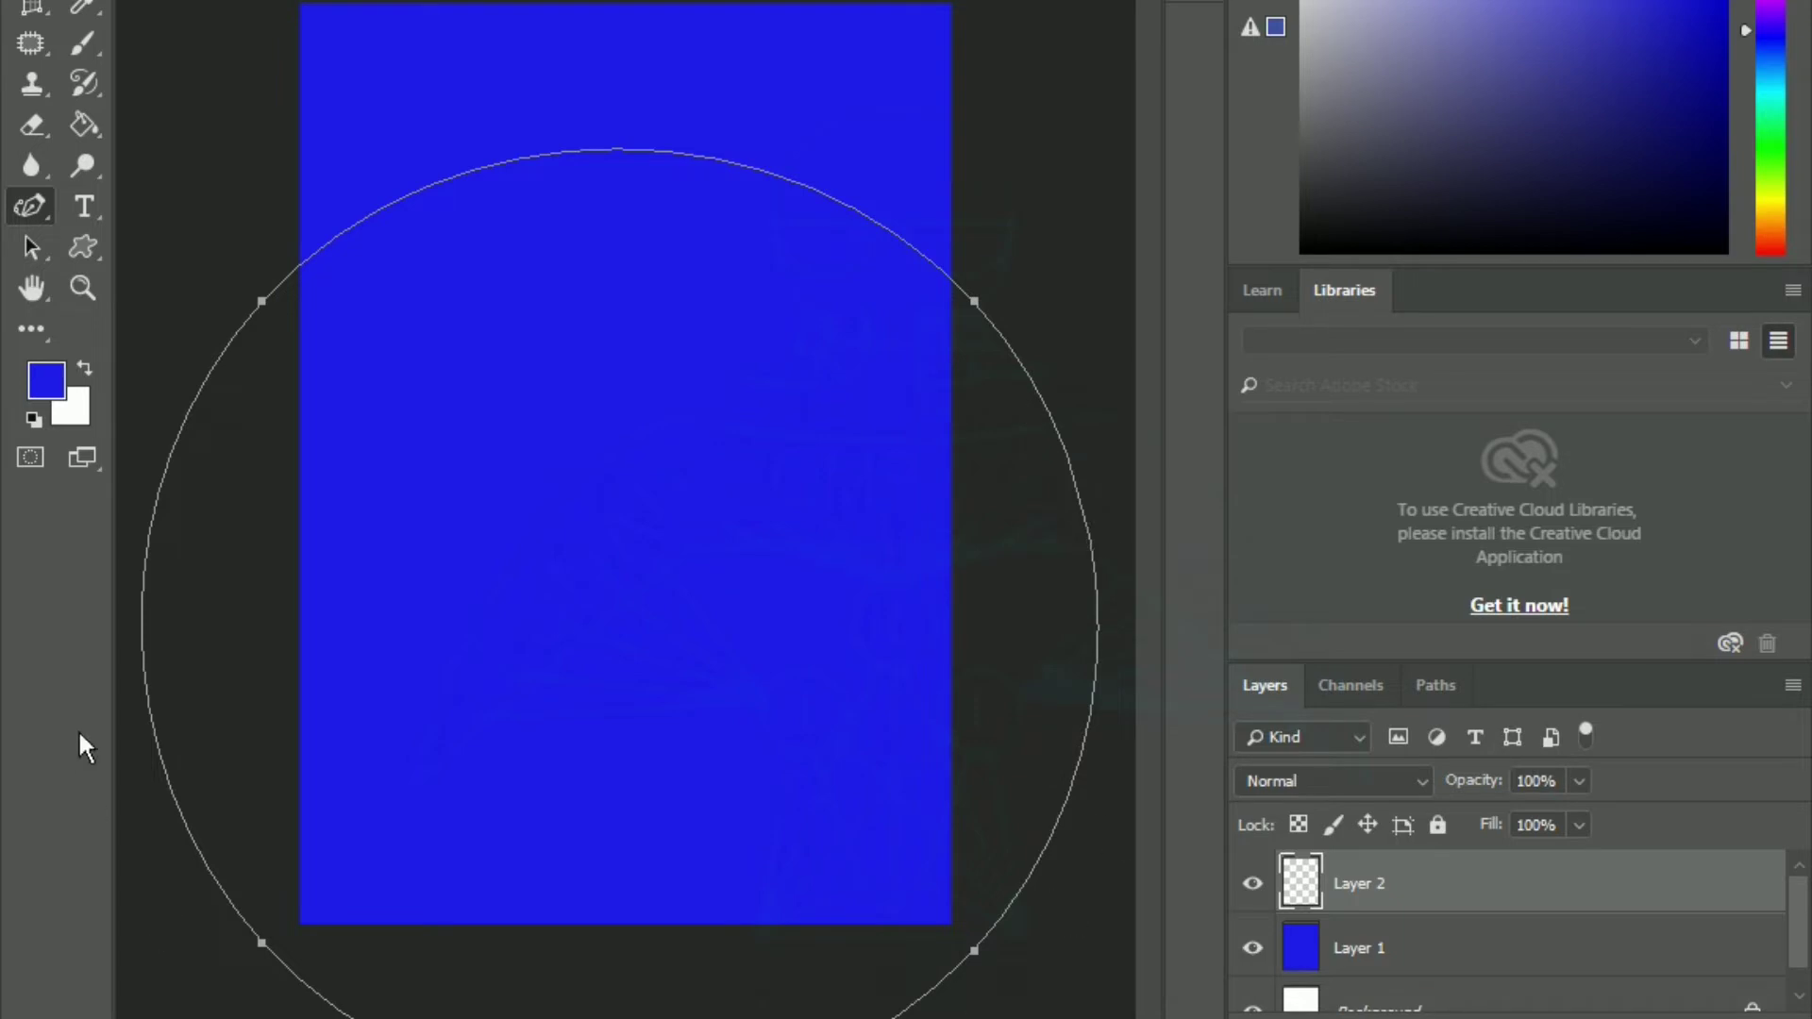
- Convert the circular path into a new anti-aliased selection with a feather radius of 0 pixels
{"action": "right_click", "coordinate": [386, 691]}
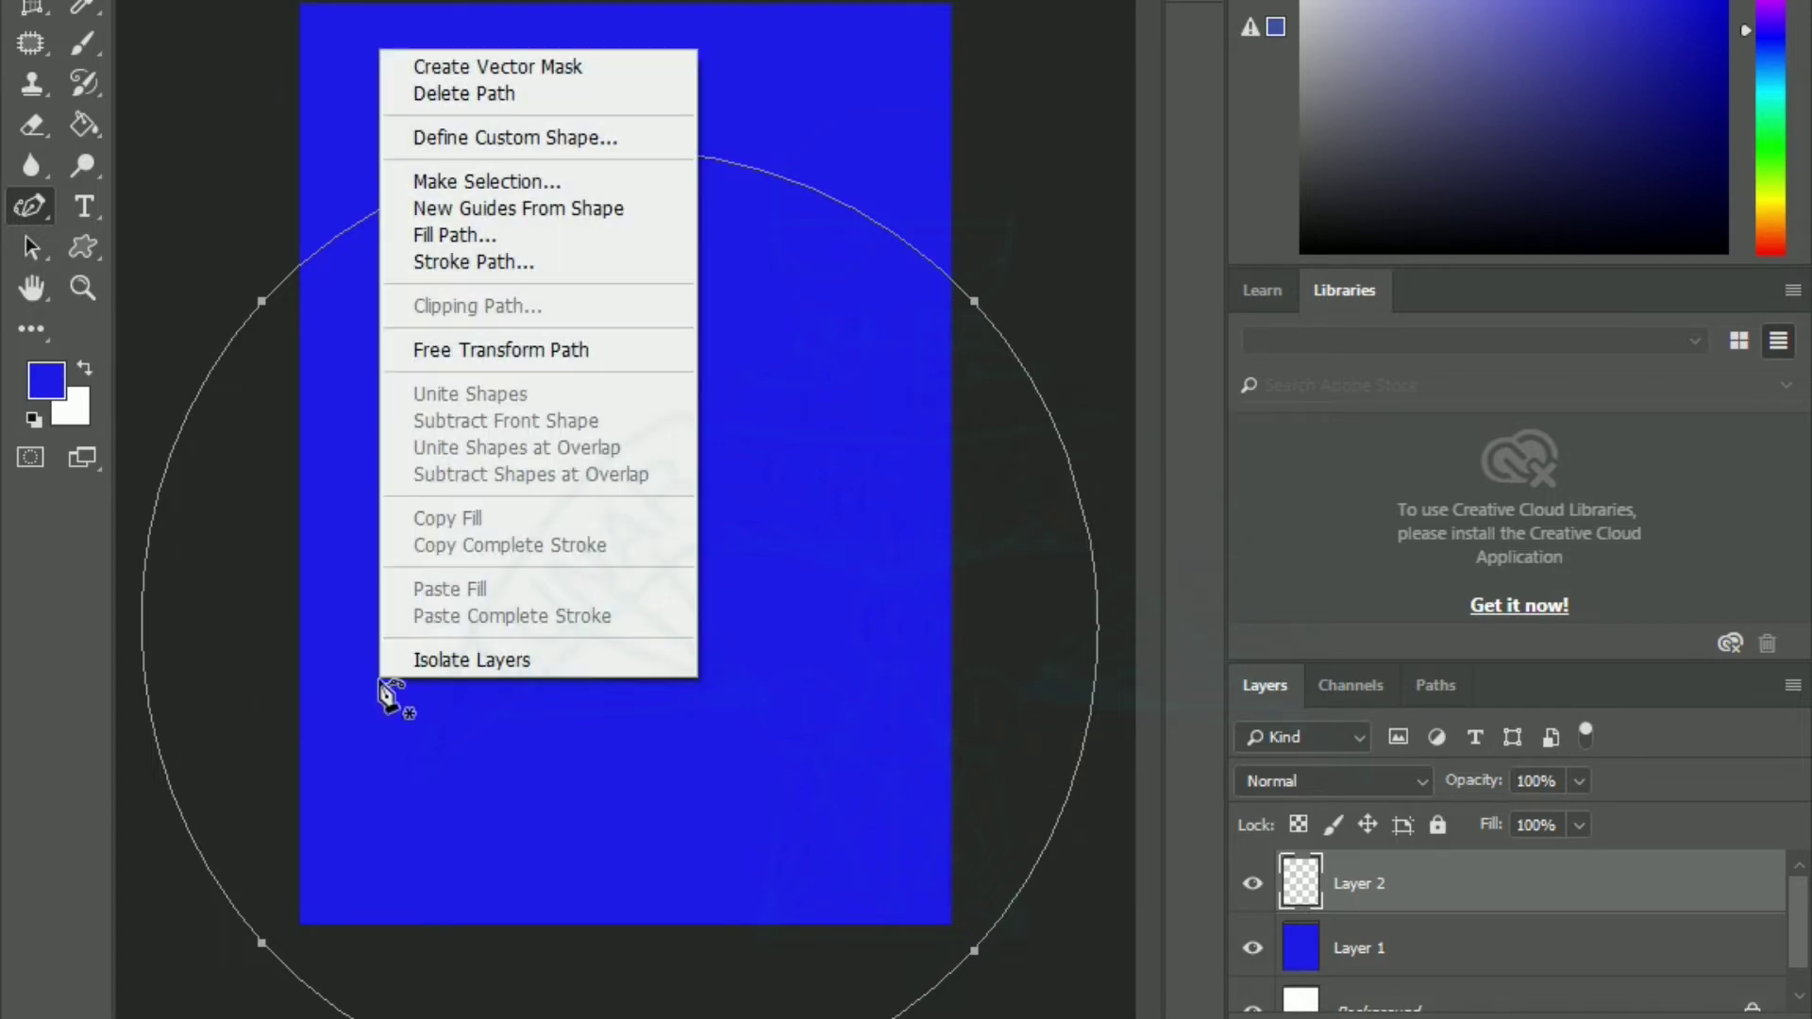
{"action": "left_click", "coordinate": [500, 183]}
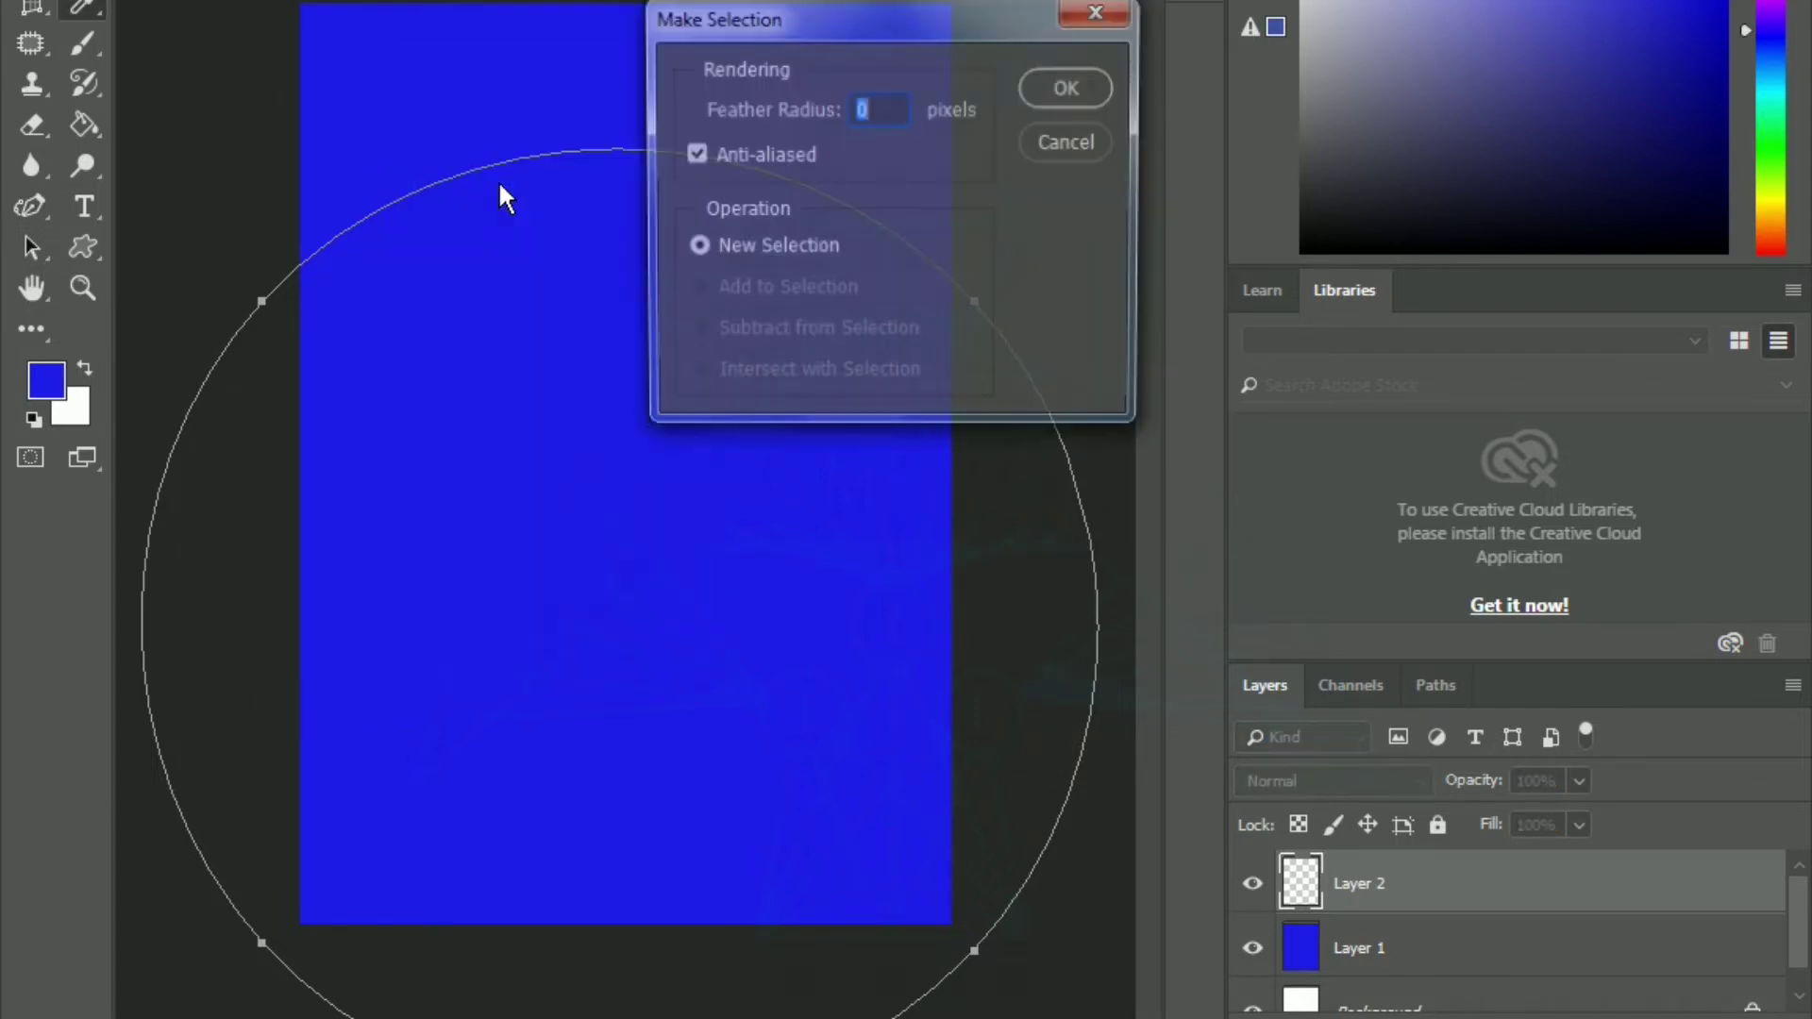
{"action": "left_click", "coordinate": [1061, 94]}
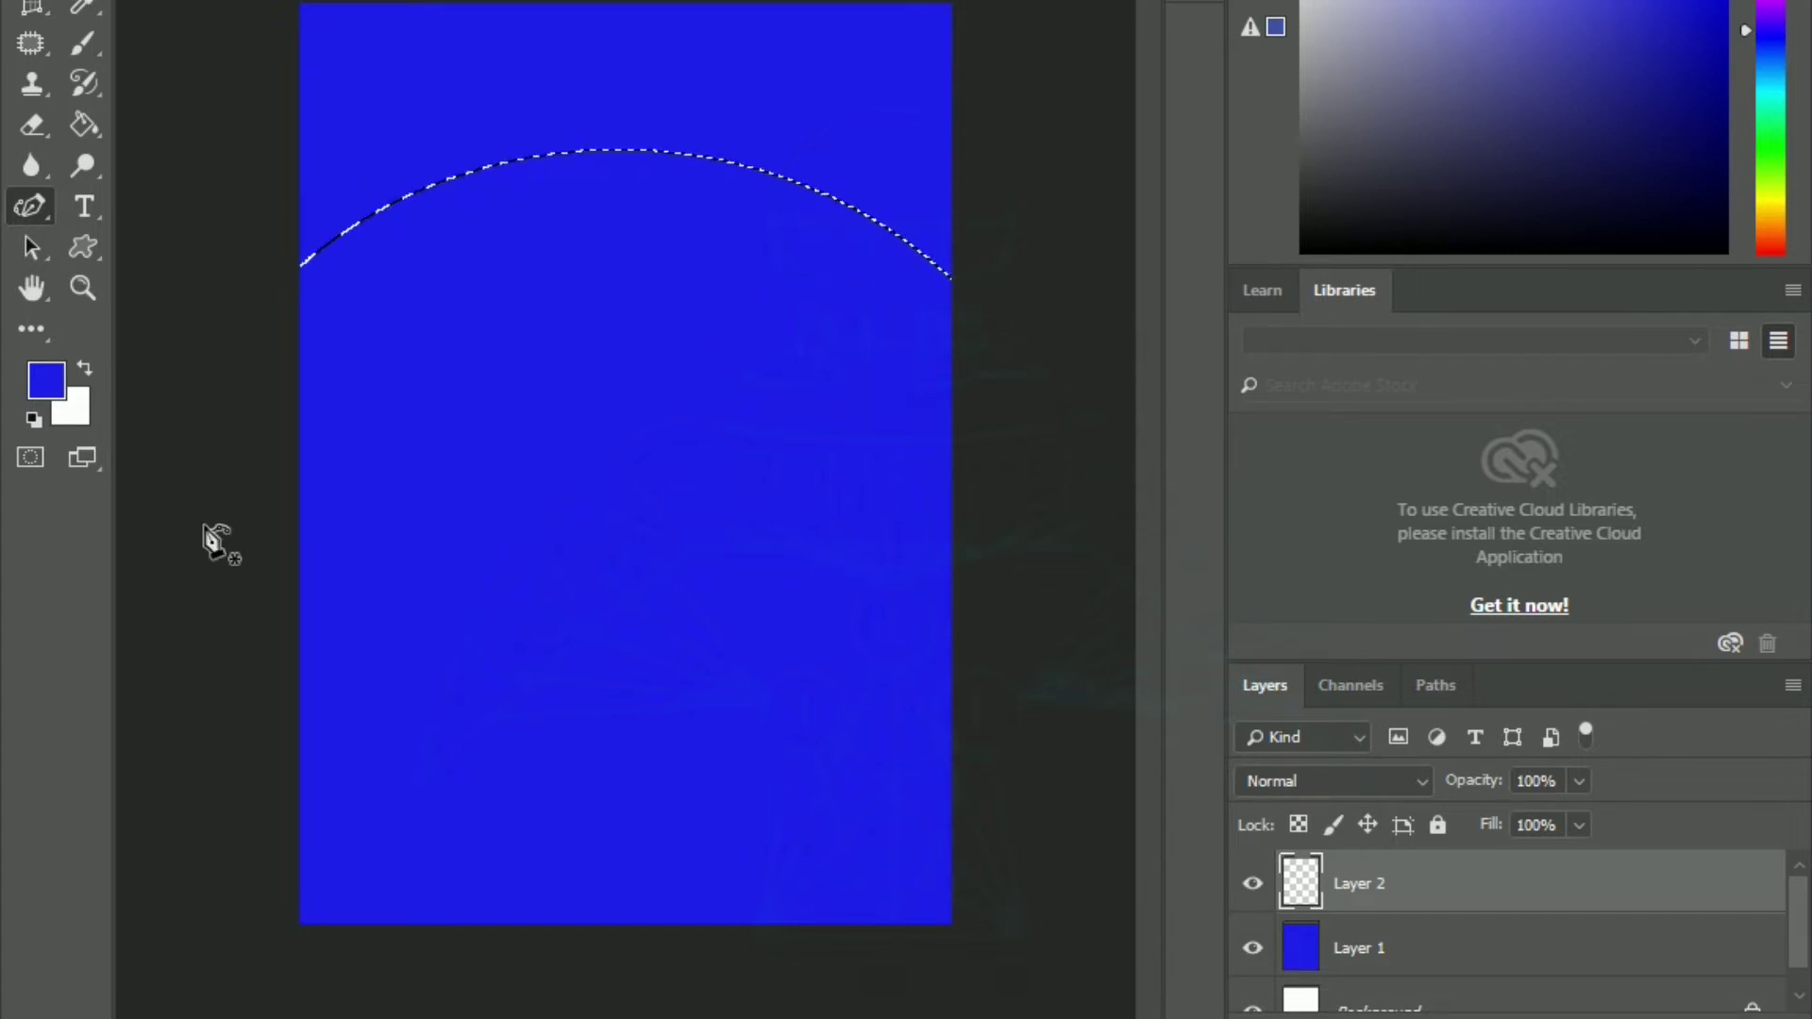
- Fill the curved selection on Layer 2 with magenta (e71ae9) and deselect it
{"action": "left_click", "coordinate": [37, 385]}
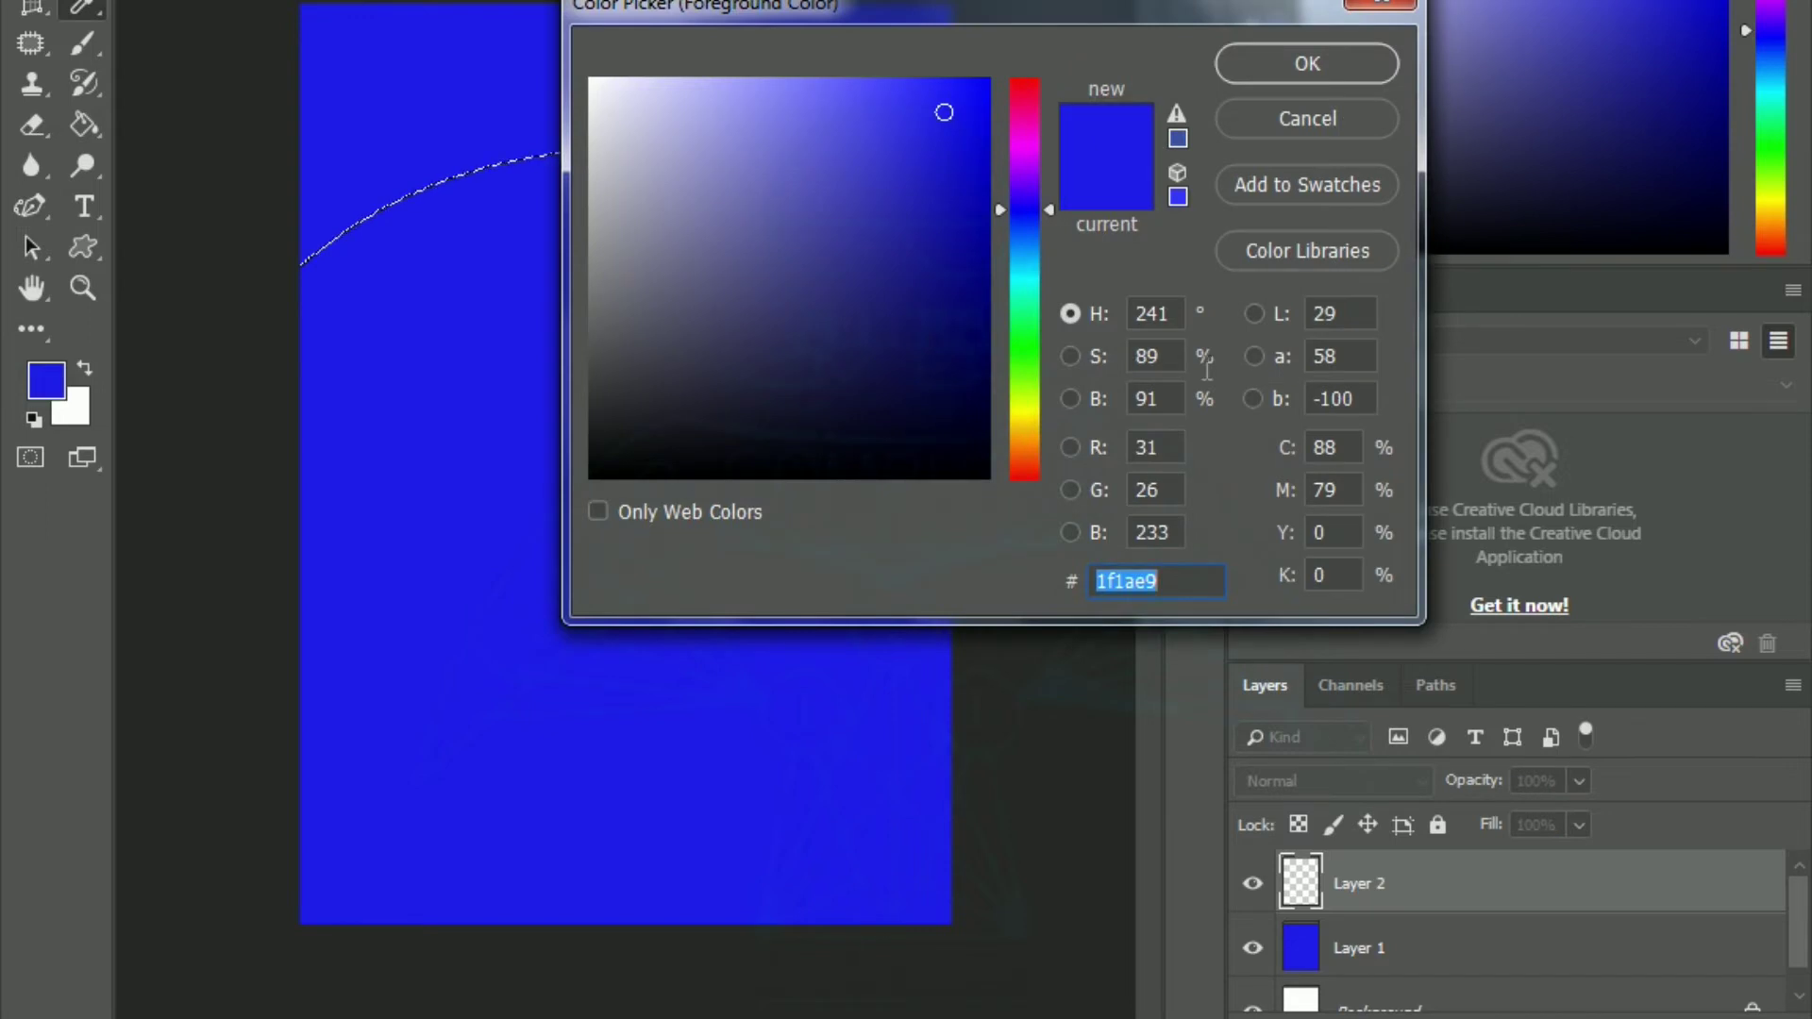
{"action": "left_click", "coordinate": [1020, 143]}
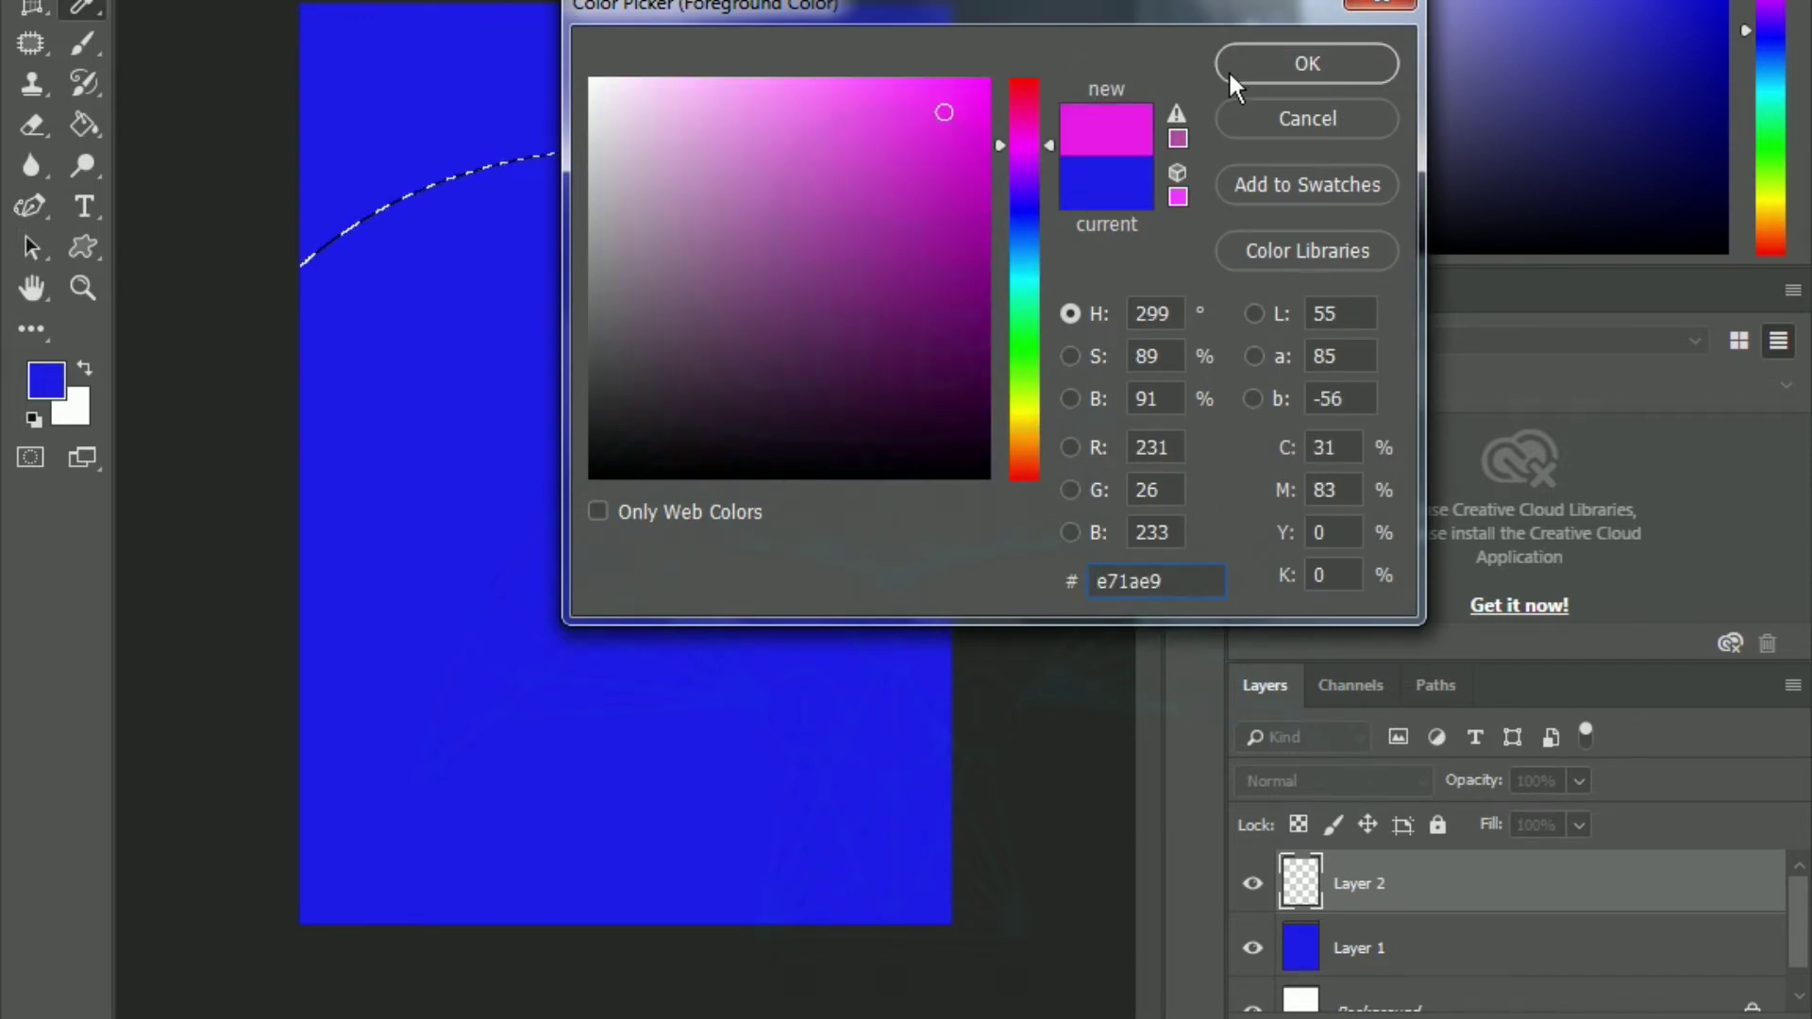
{"action": "left_click", "coordinate": [1272, 69]}
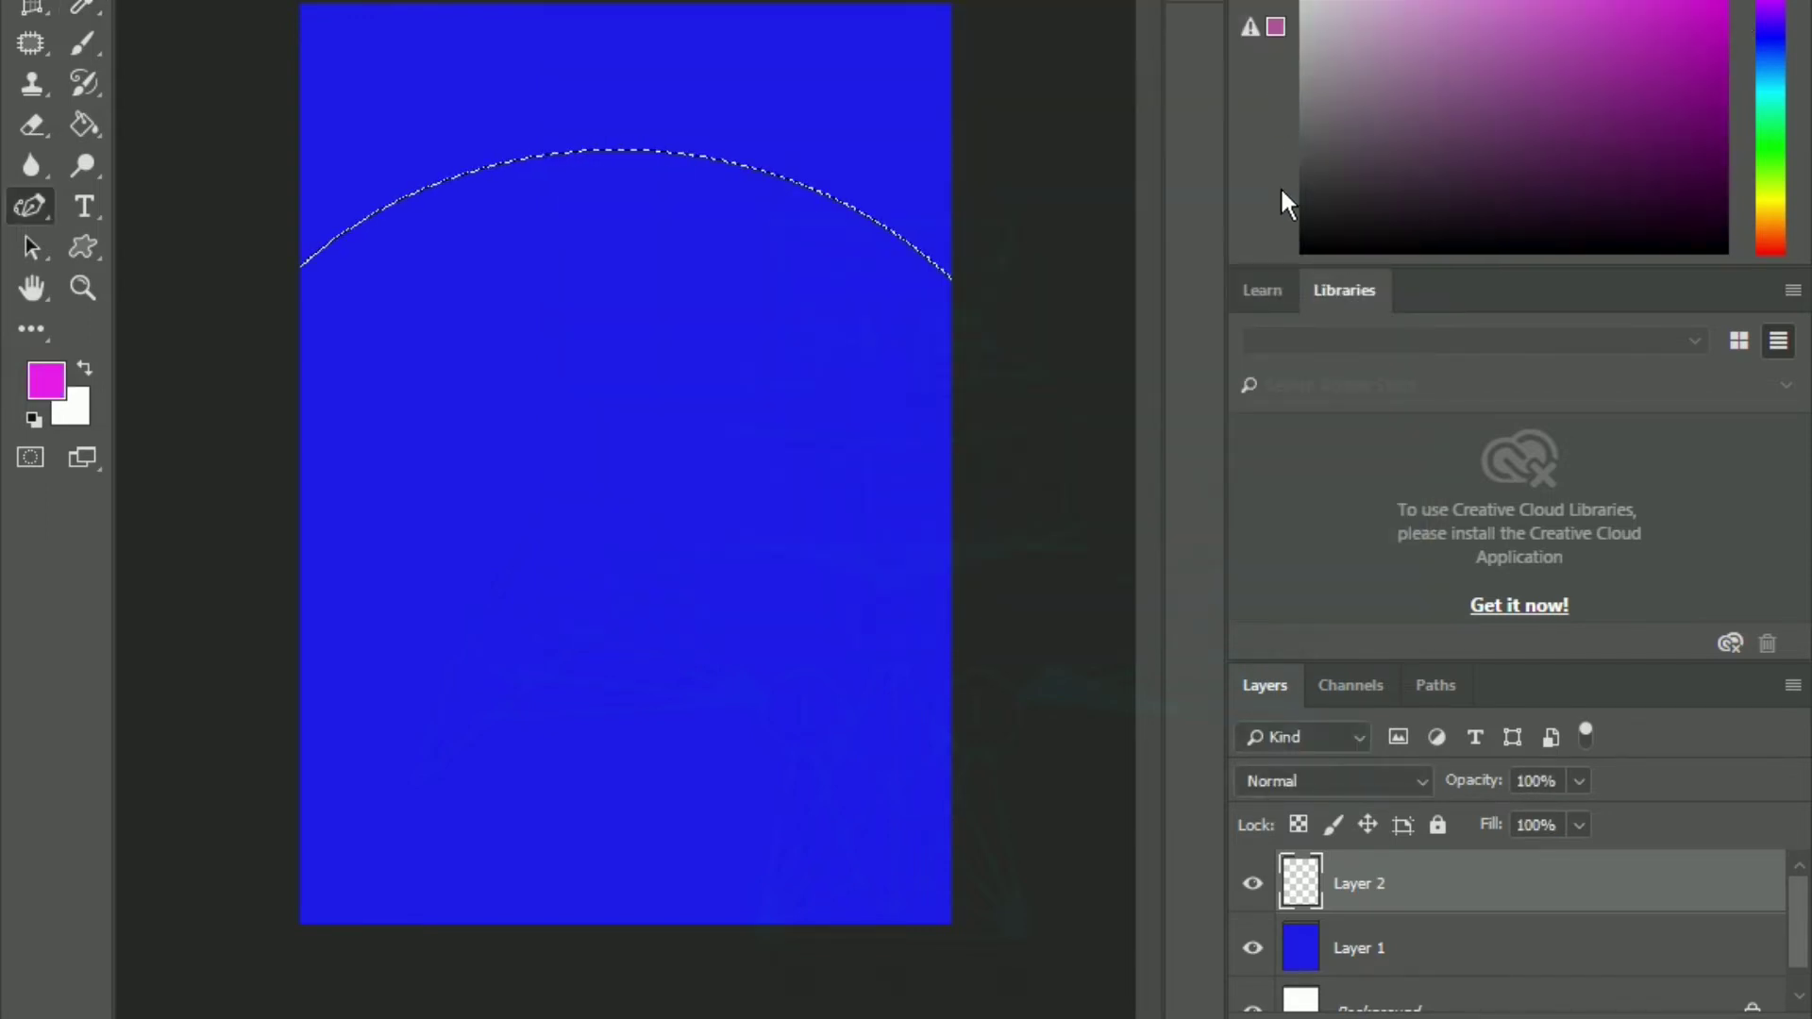
{"action": "key", "text": "alt+BackSpace"}
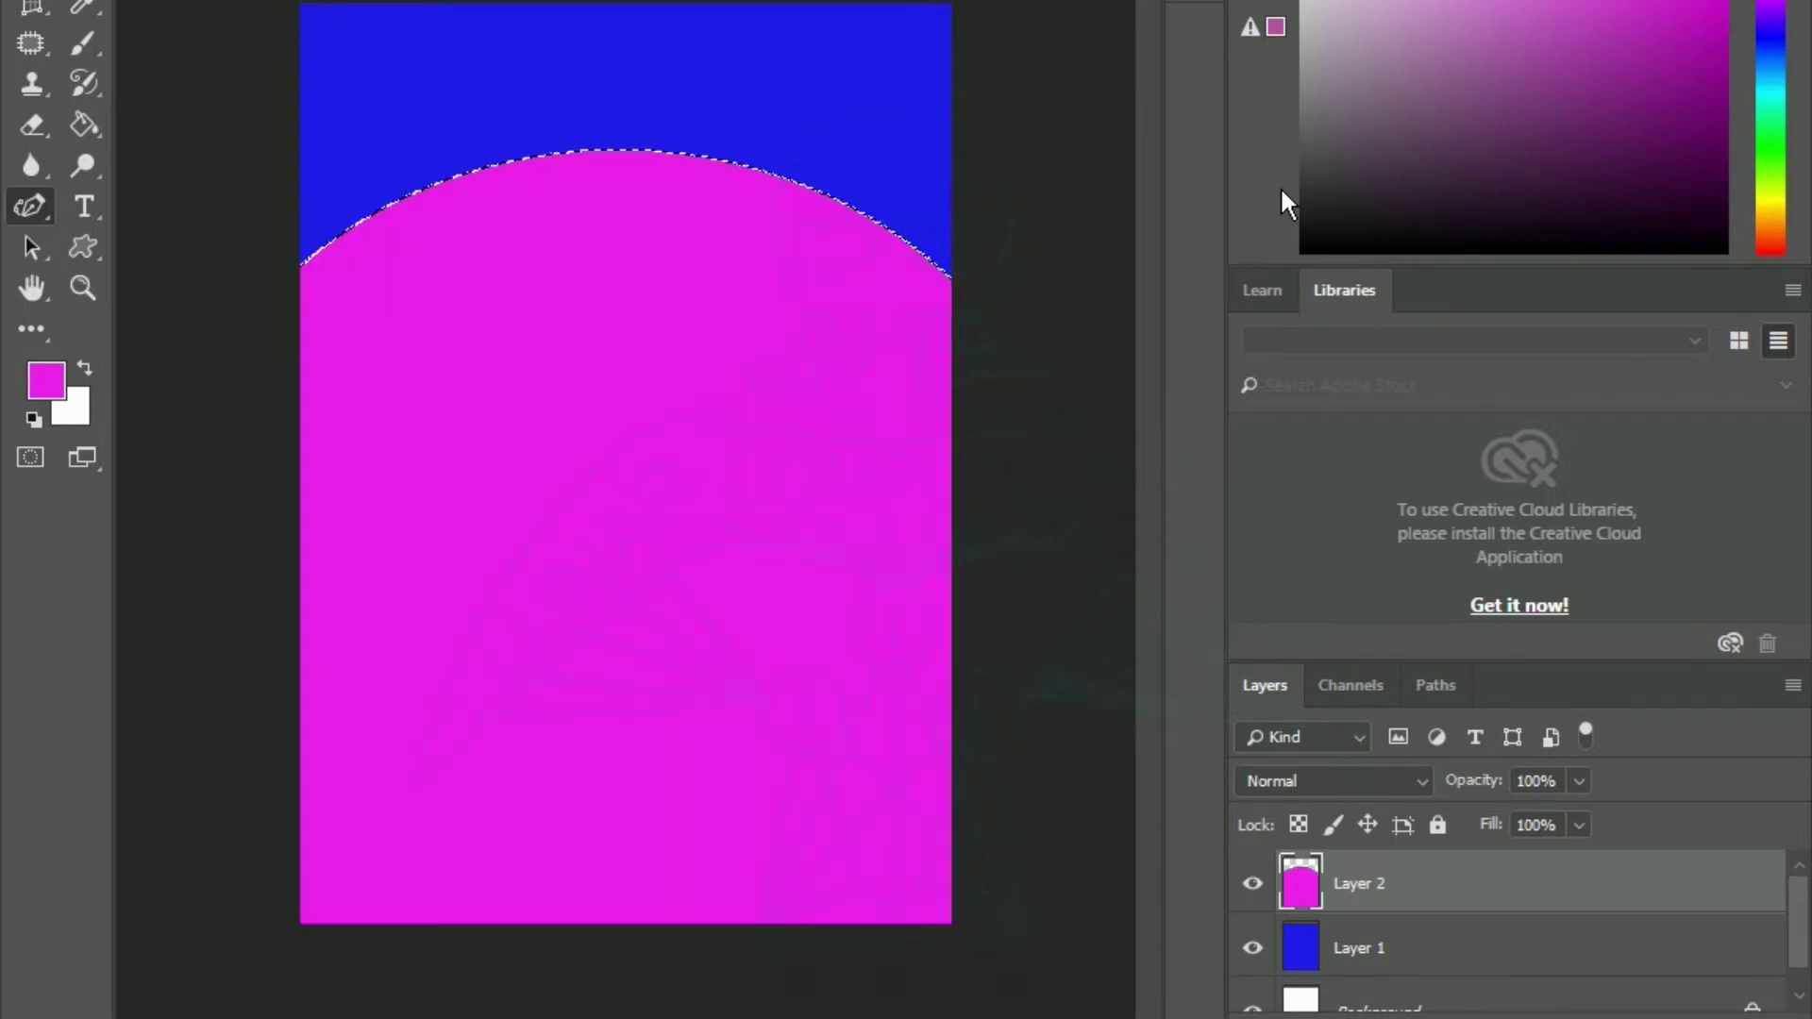
{"action": "key", "text": "ctrl+d"}
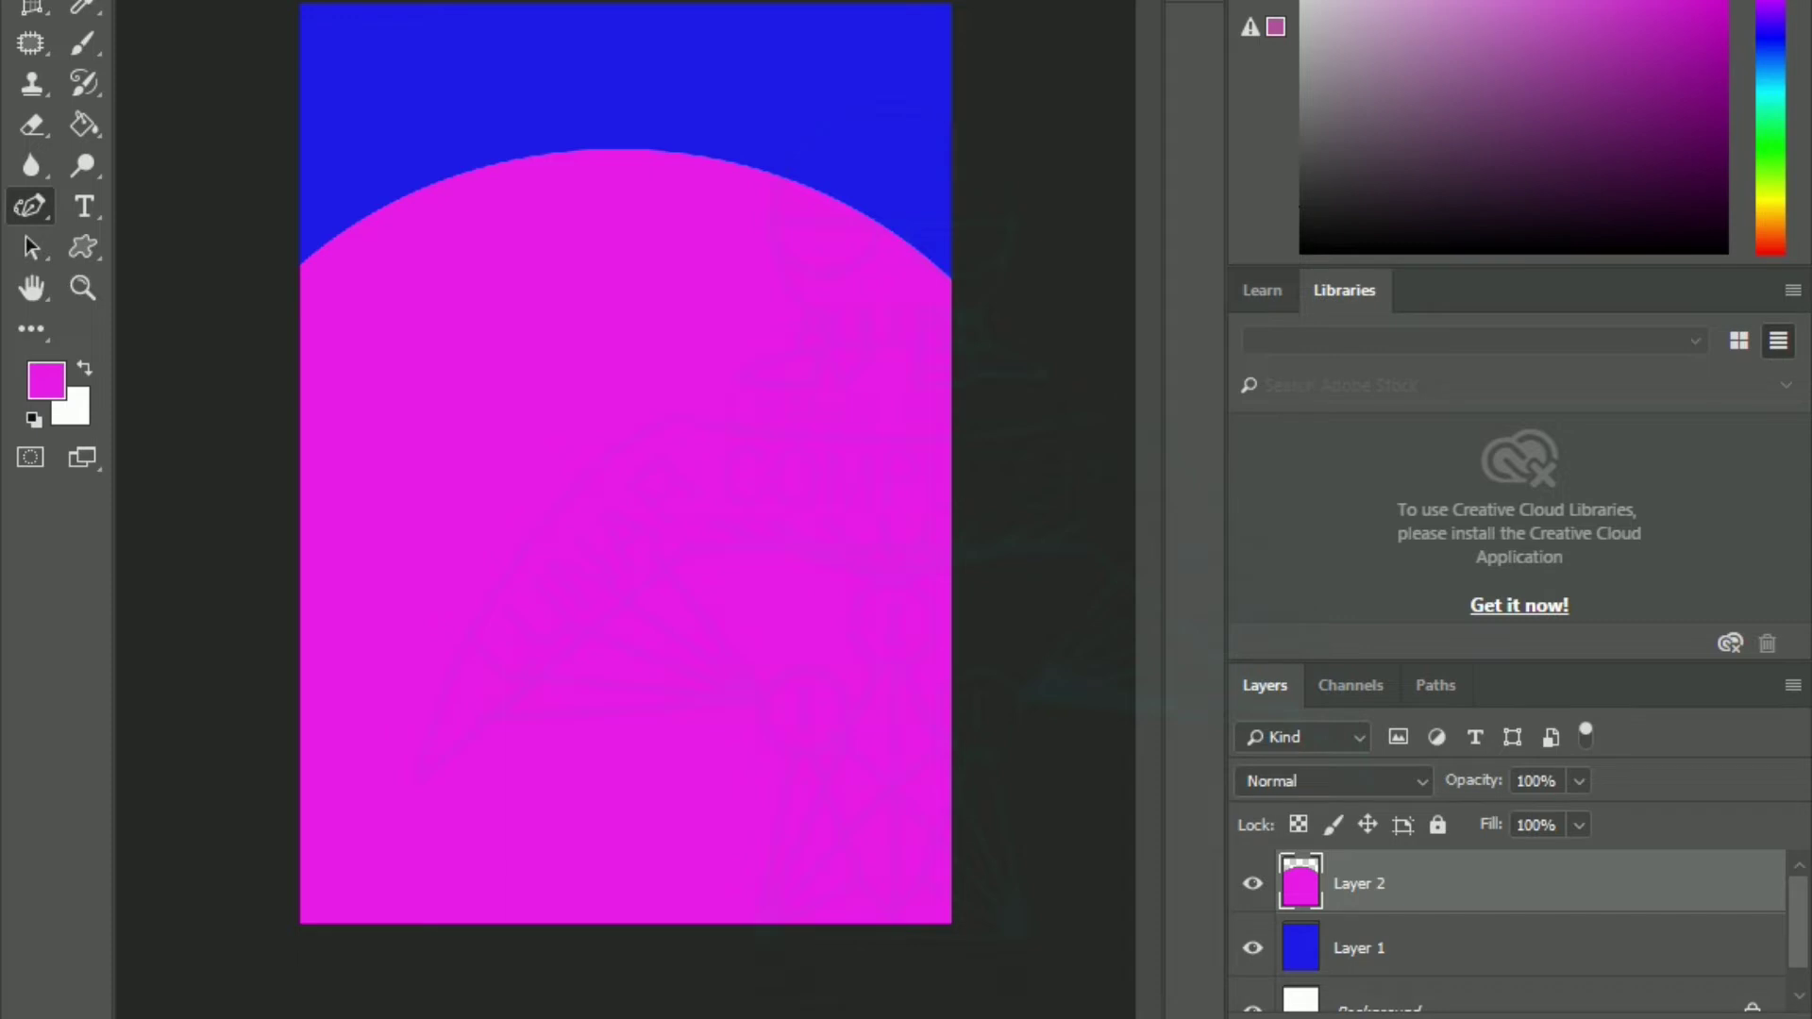
- Toggle the visibility of the blue and magenta layers and shift the magenta shape down and back up
{"action": "left_click", "coordinate": [1252, 948]}
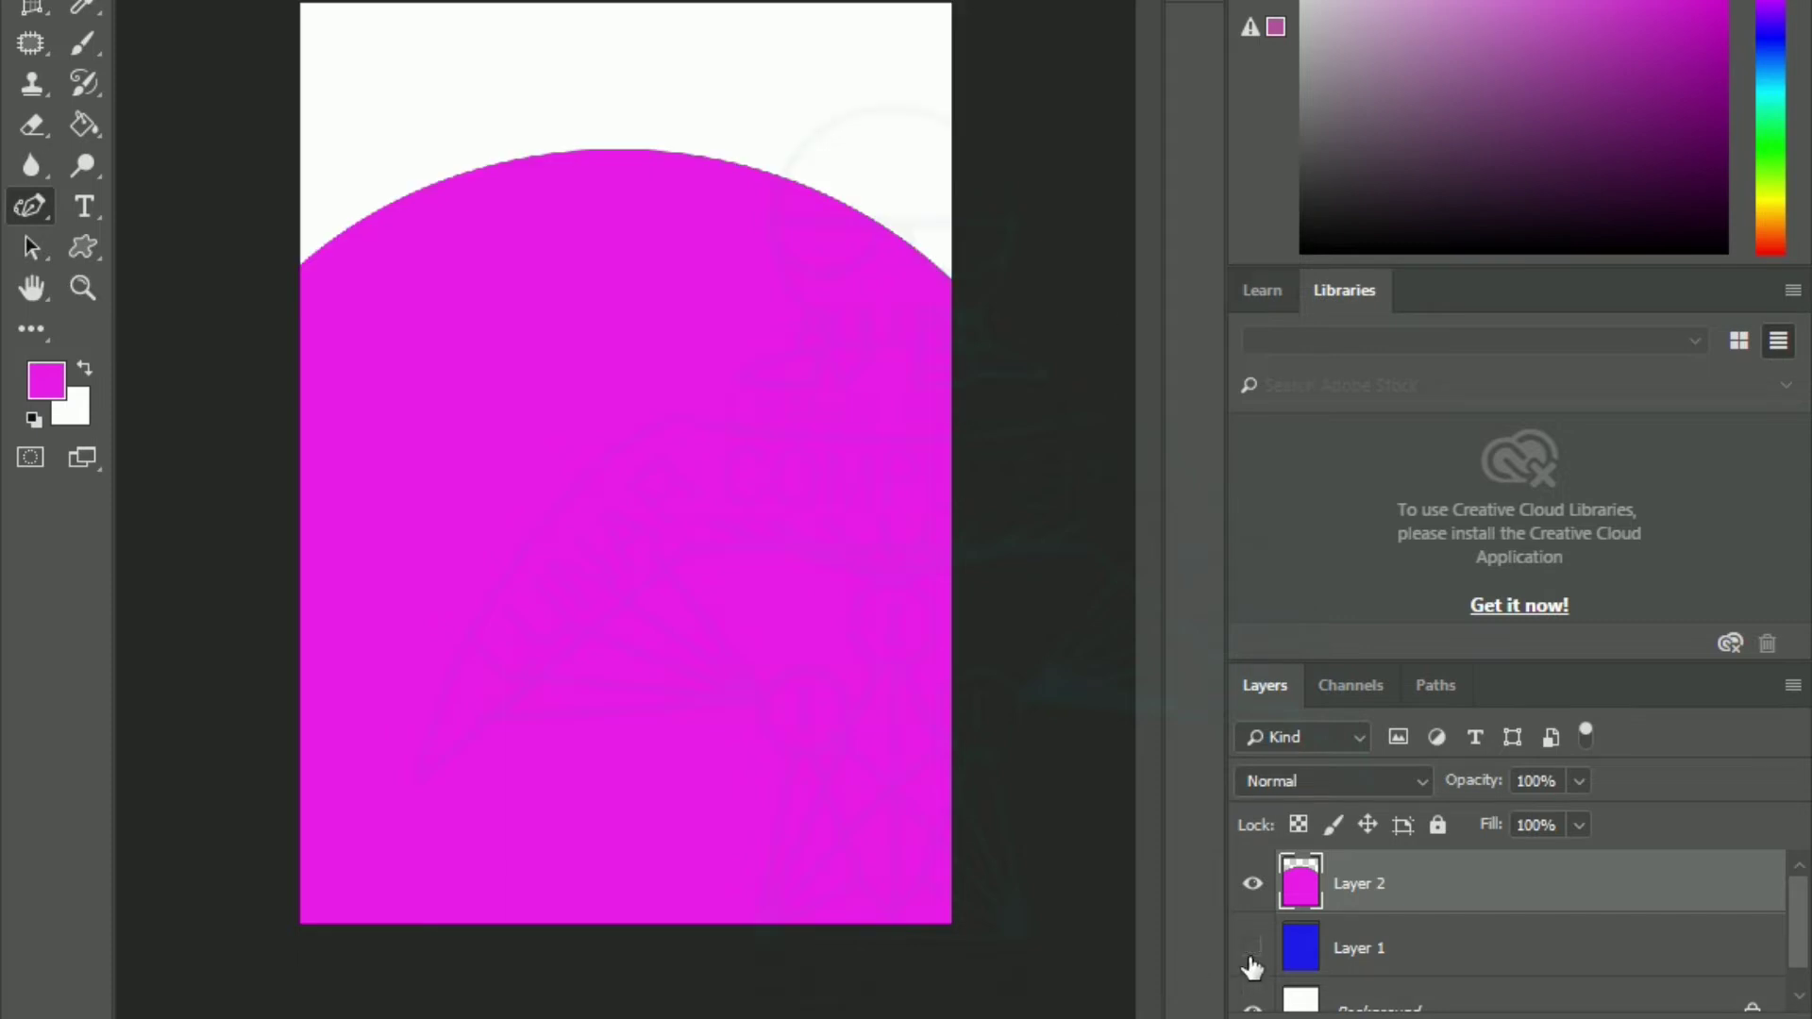
{"action": "left_click", "coordinate": [1253, 948]}
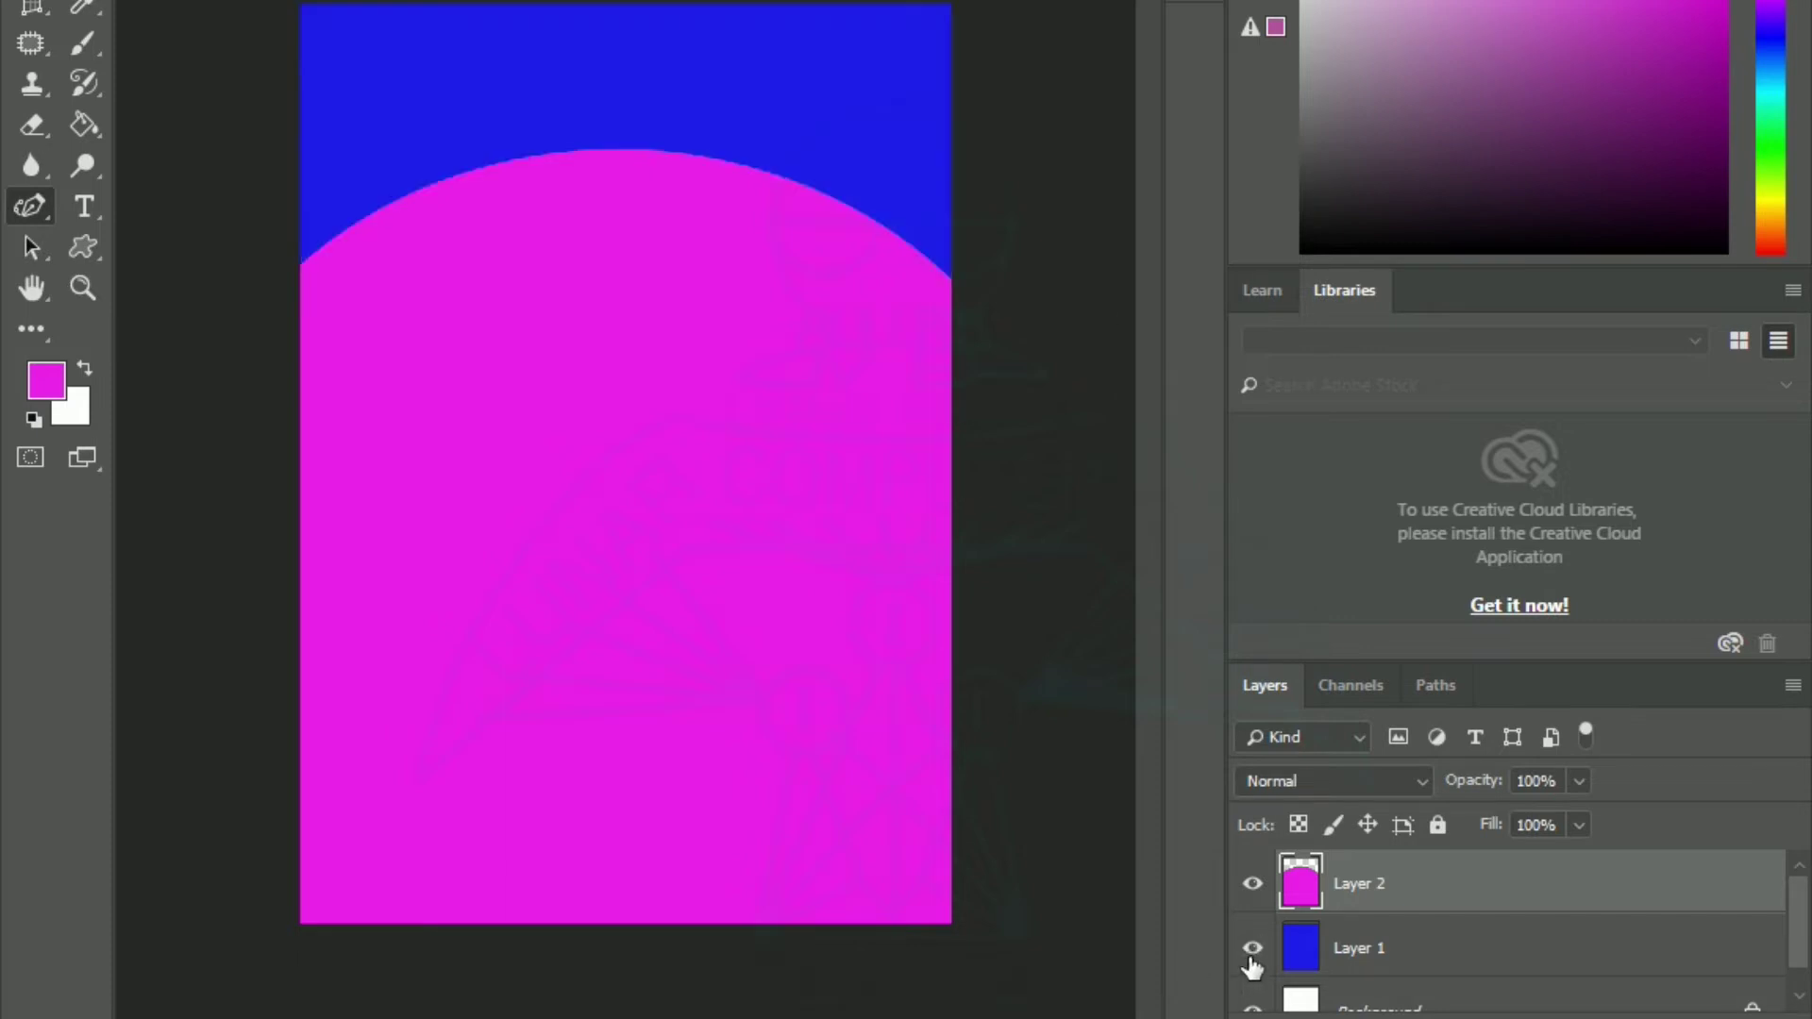
{"action": "left_click", "coordinate": [1253, 884]}
{"action": "left_click", "coordinate": [1252, 887]}
{"action": "key", "text": "v"}
{"action": "left_click_drag", "start_coordinate": [639, 506], "coordinate": [639, 546]}
{"action": "left_click_drag", "start_coordinate": [635, 458], "coordinate": [635, 413]}
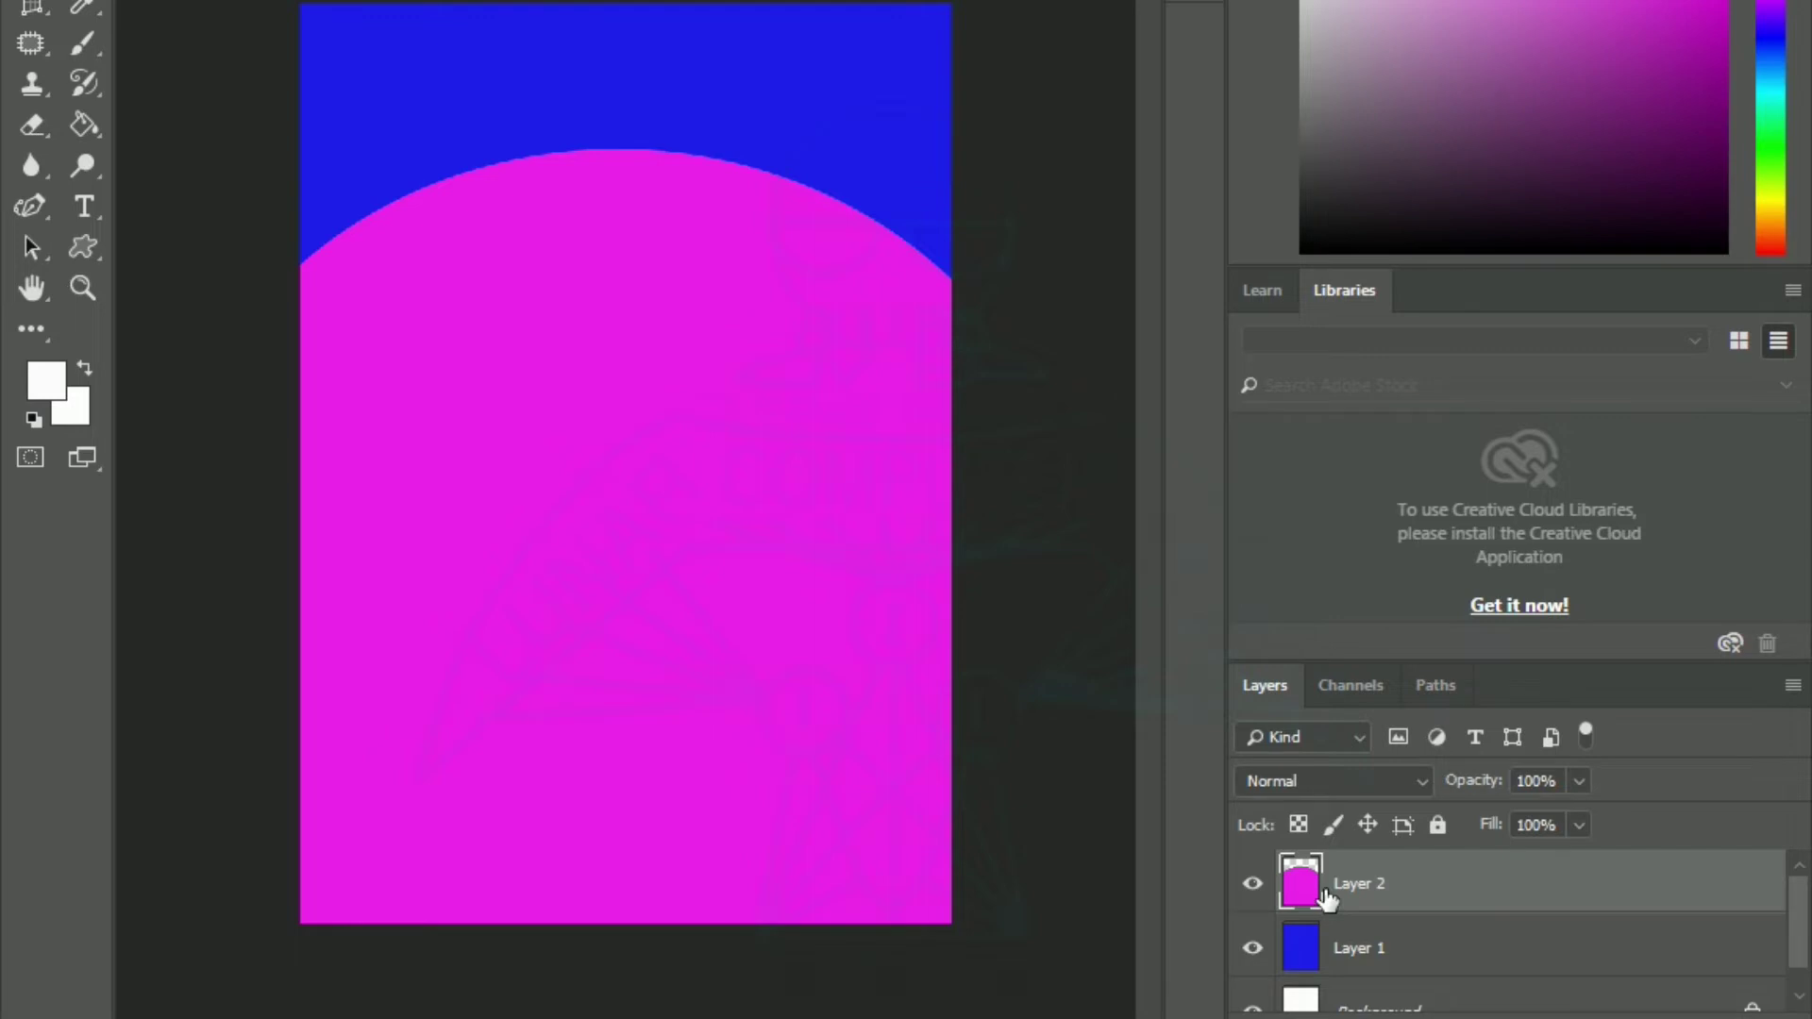
- Paste a copy of the magenta shape as a new layer and recolor it white with the Paint Bucket
{"action": "key", "text": "ctrl+v"}
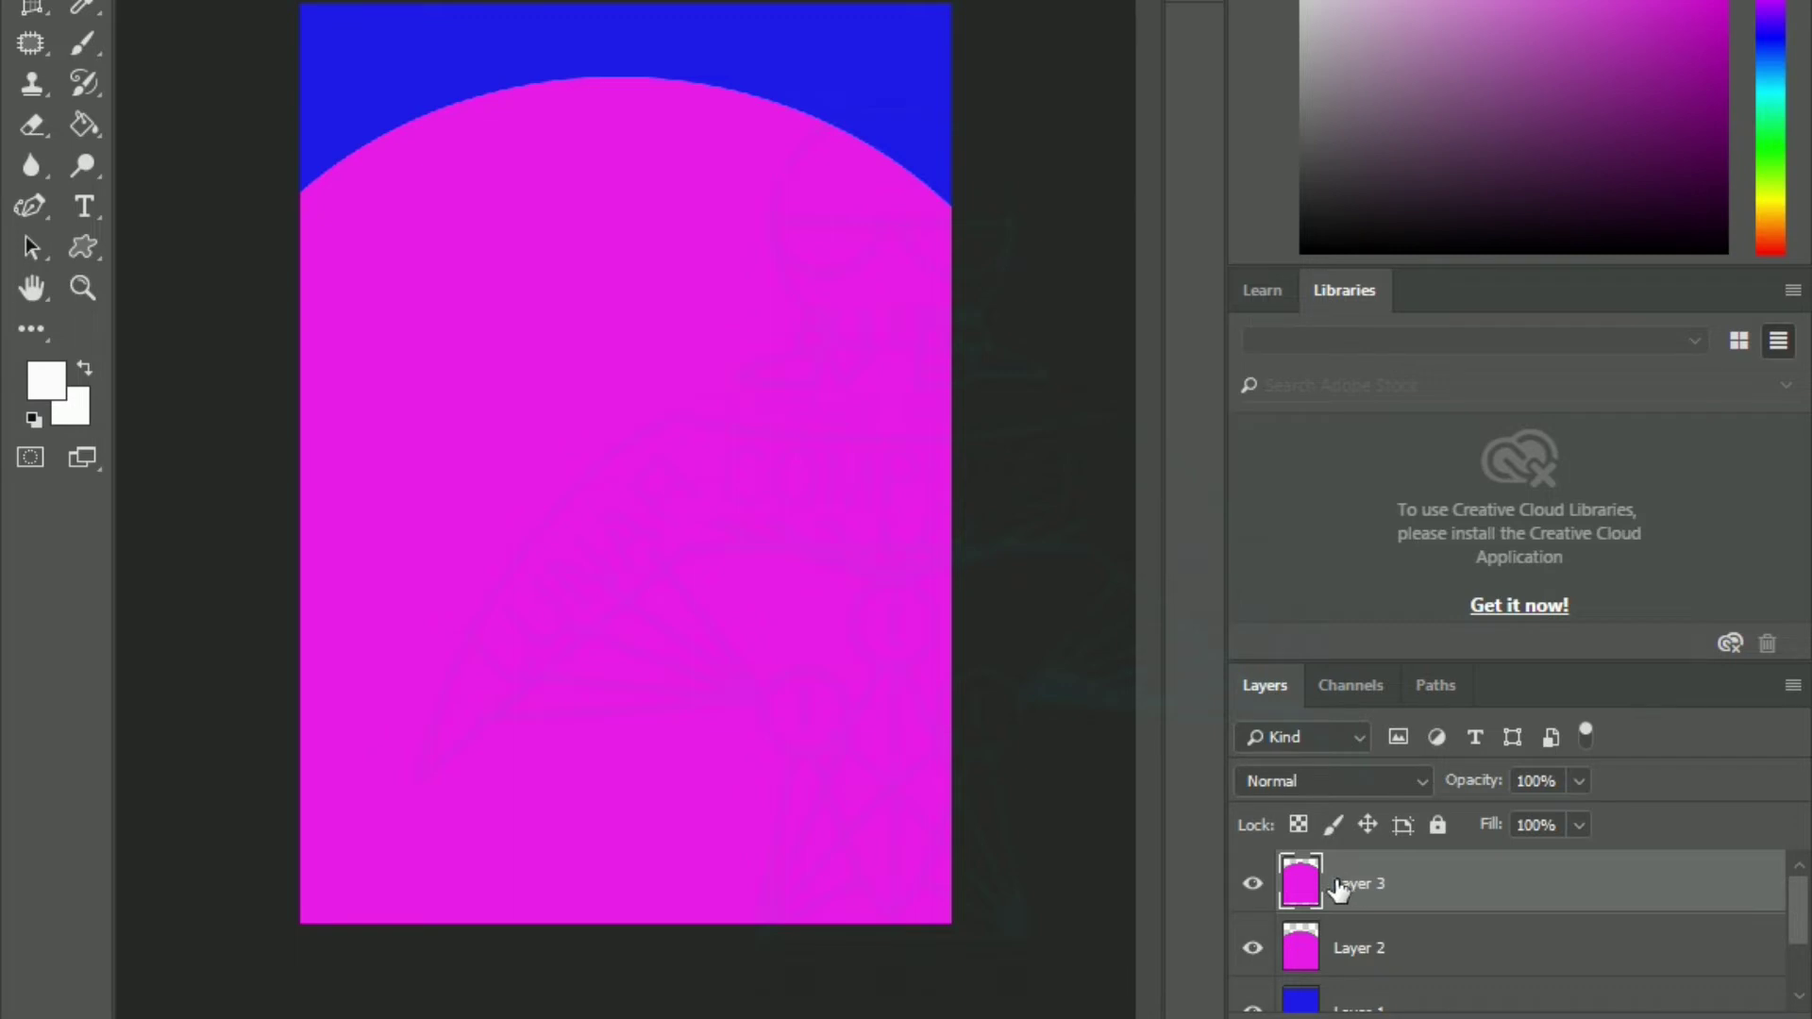
{"action": "left_click", "coordinate": [58, 377]}
{"action": "left_click", "coordinate": [594, 80]}
{"action": "left_click", "coordinate": [1306, 63]}
{"action": "left_click", "coordinate": [83, 124]}
{"action": "left_click", "coordinate": [584, 360]}
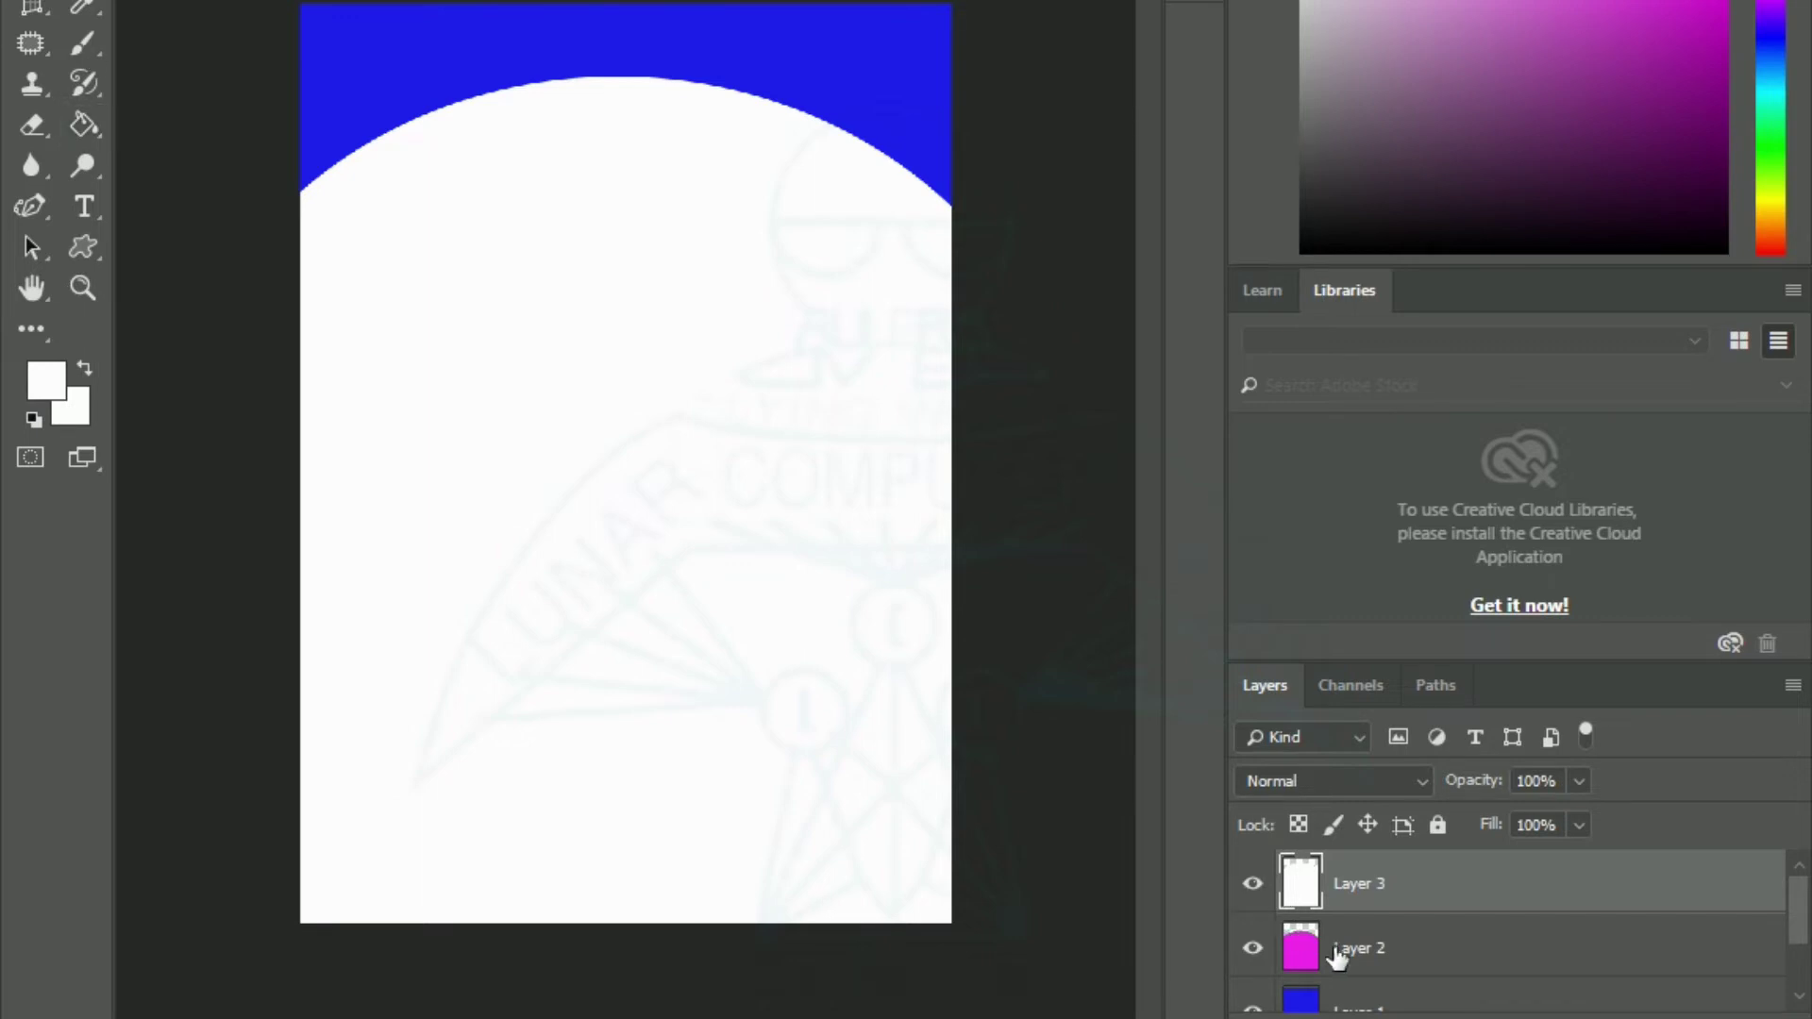
- Place the magenta layer above the white one and move the white shape down, leaving a thin white rim along the arch
{"action": "left_click_drag", "start_coordinate": [1344, 955], "coordinate": [1335, 879]}
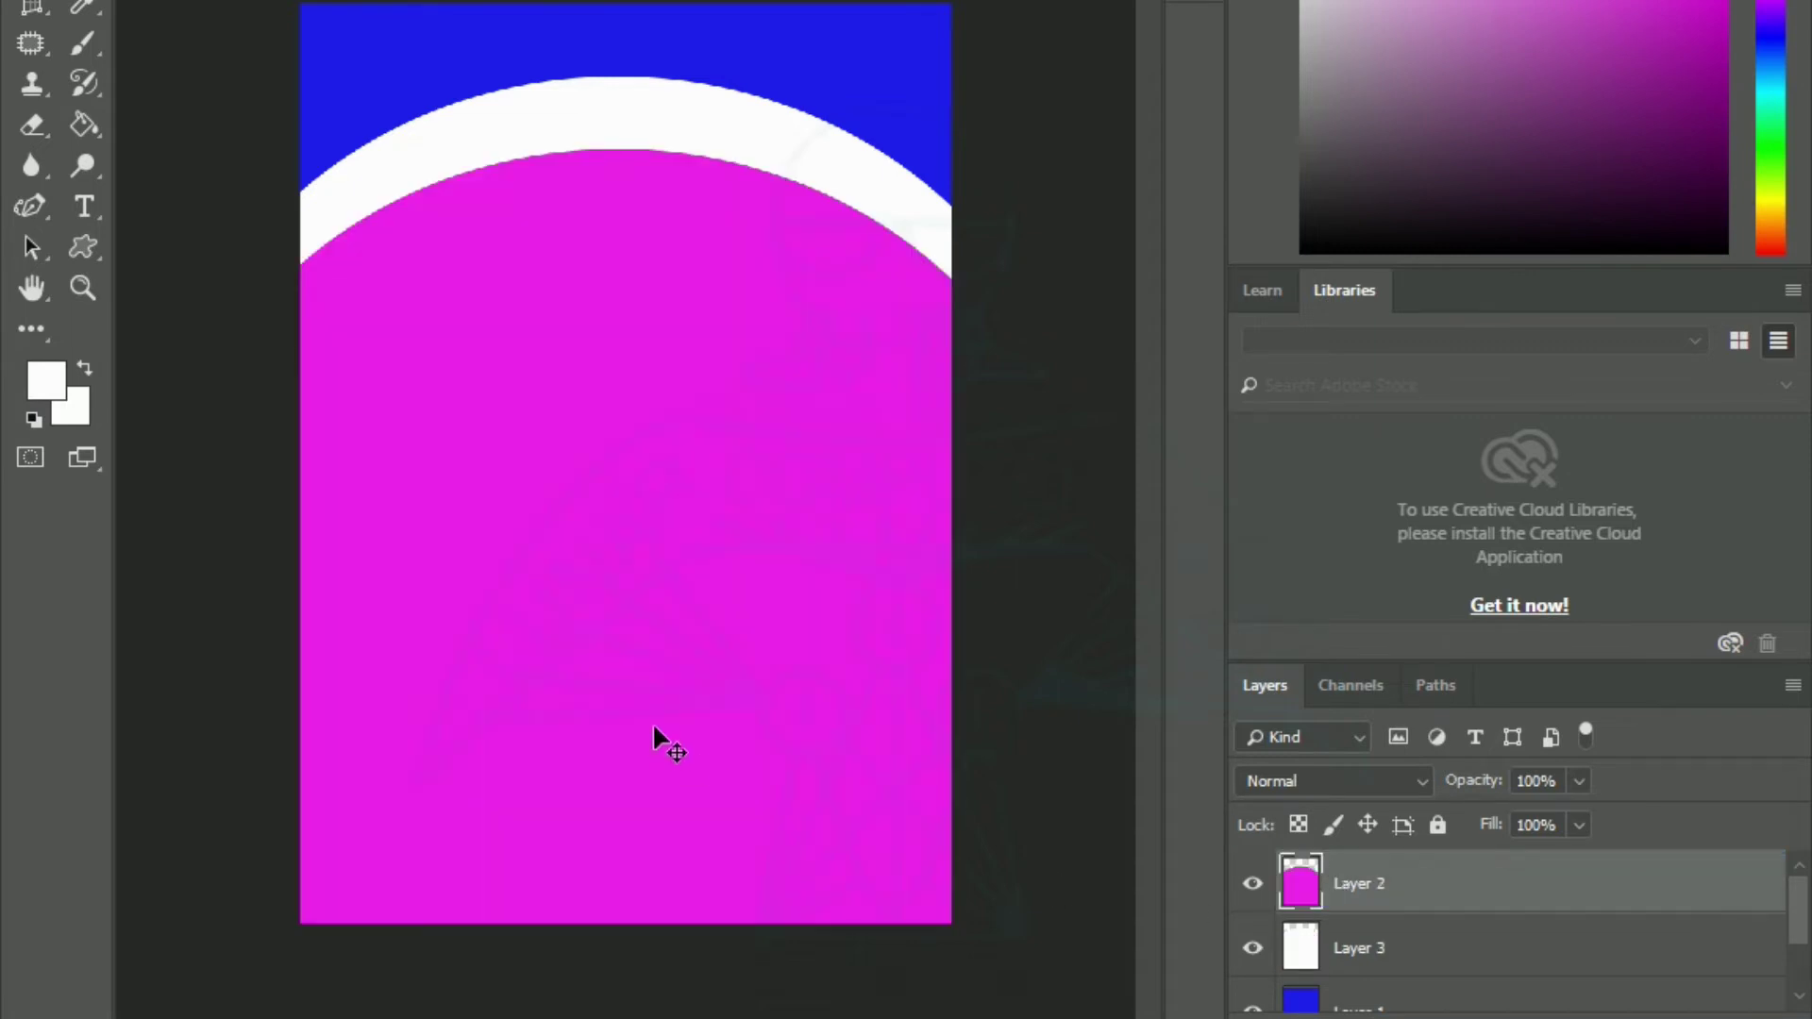
{"action": "left_click", "coordinate": [1350, 954]}
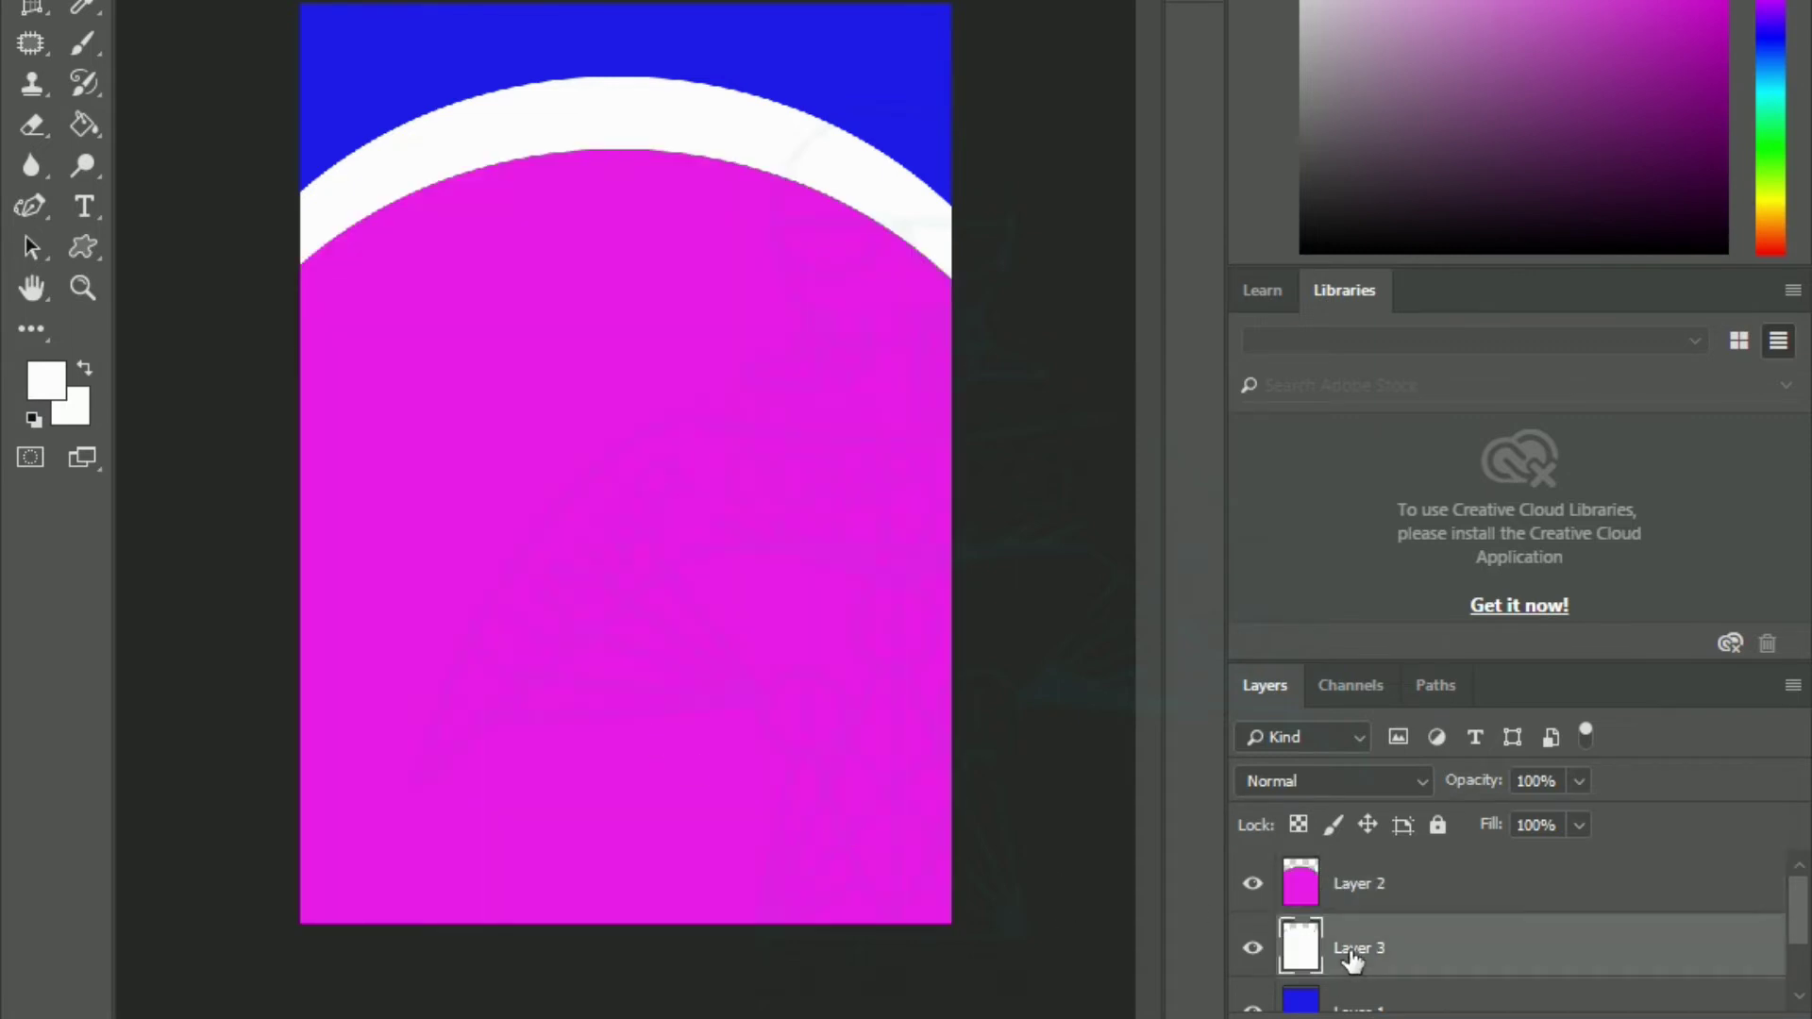
{"action": "left_click_drag", "start_coordinate": [706, 126], "coordinate": [706, 194]}
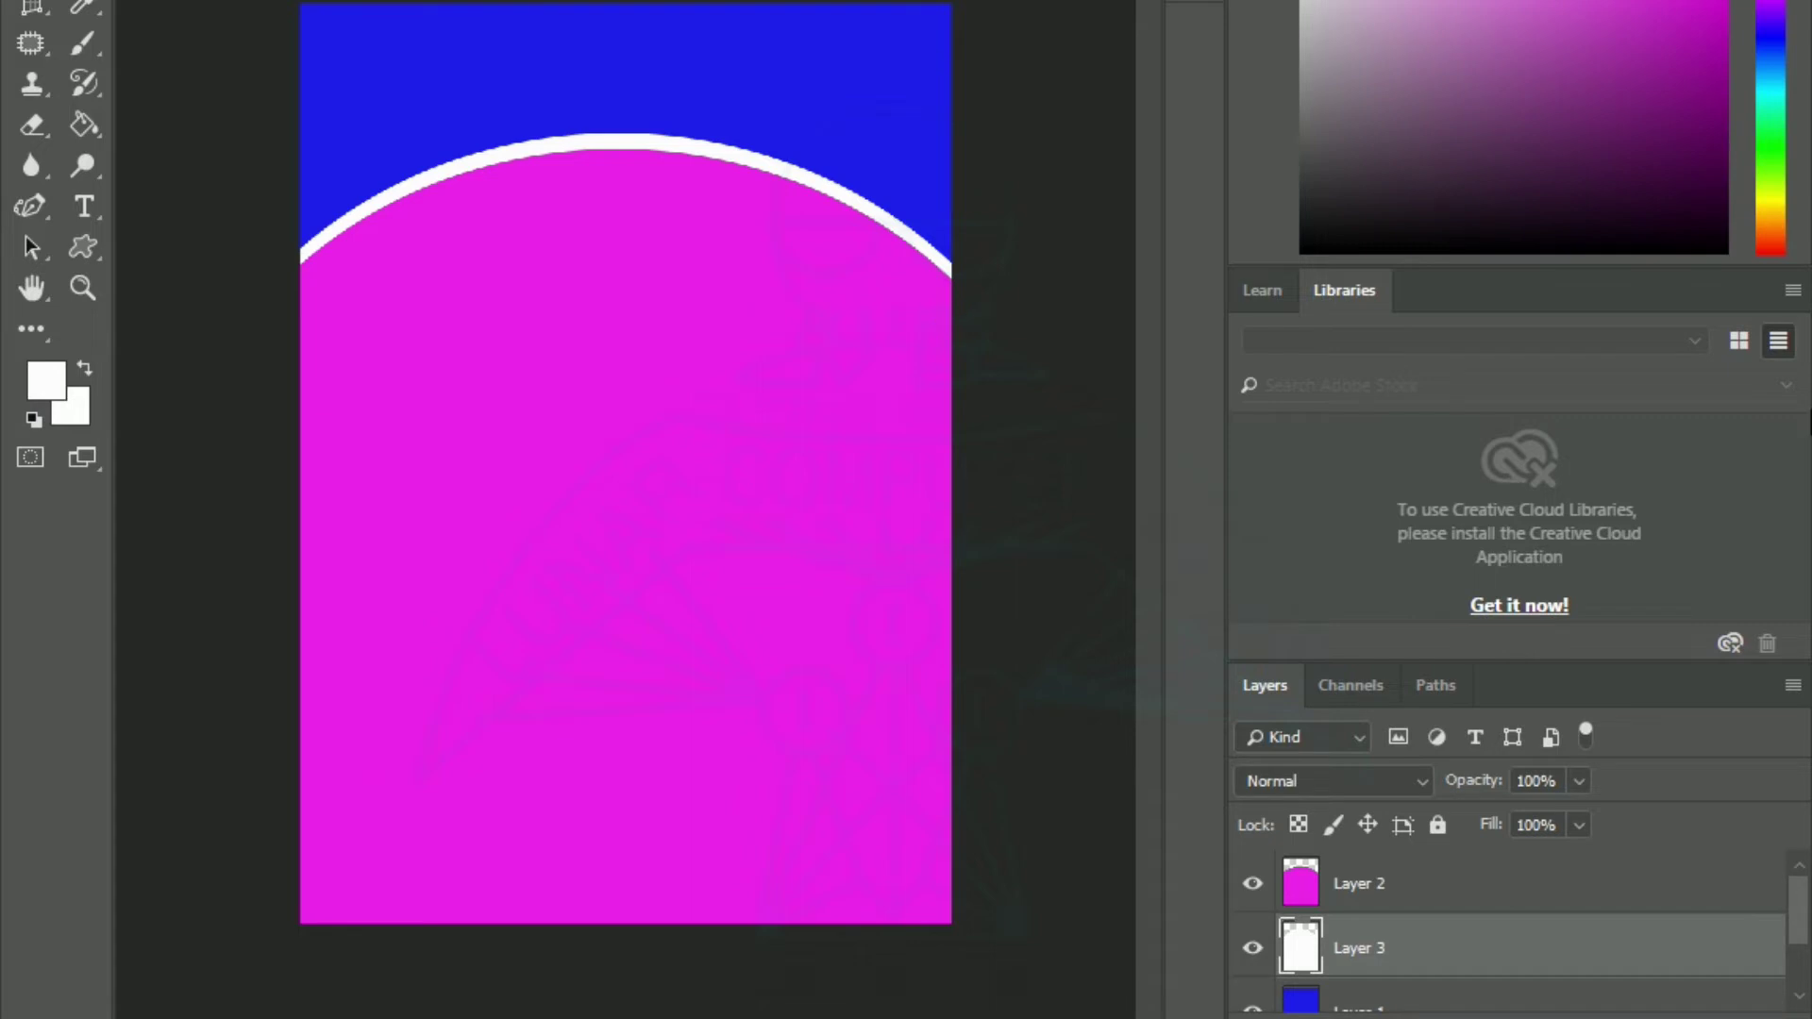
{"action": "left_click", "coordinate": [1801, 998]}
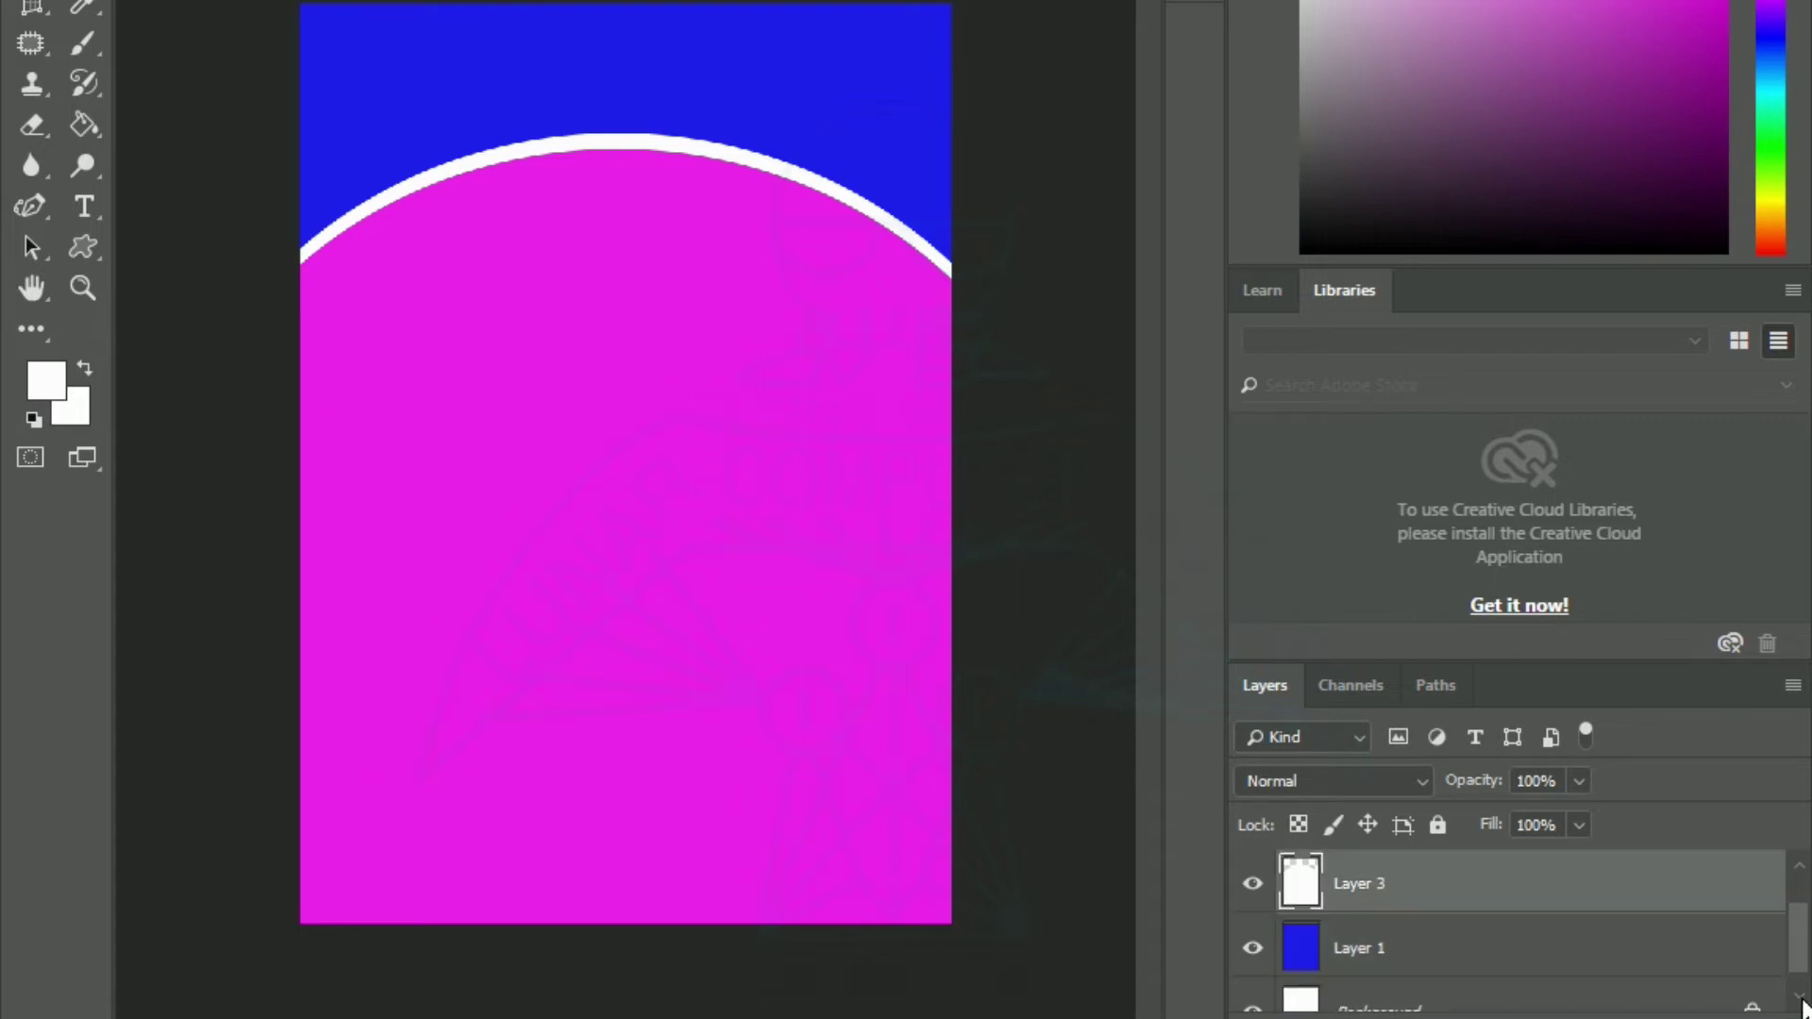
{"action": "left_click", "coordinate": [1801, 998]}
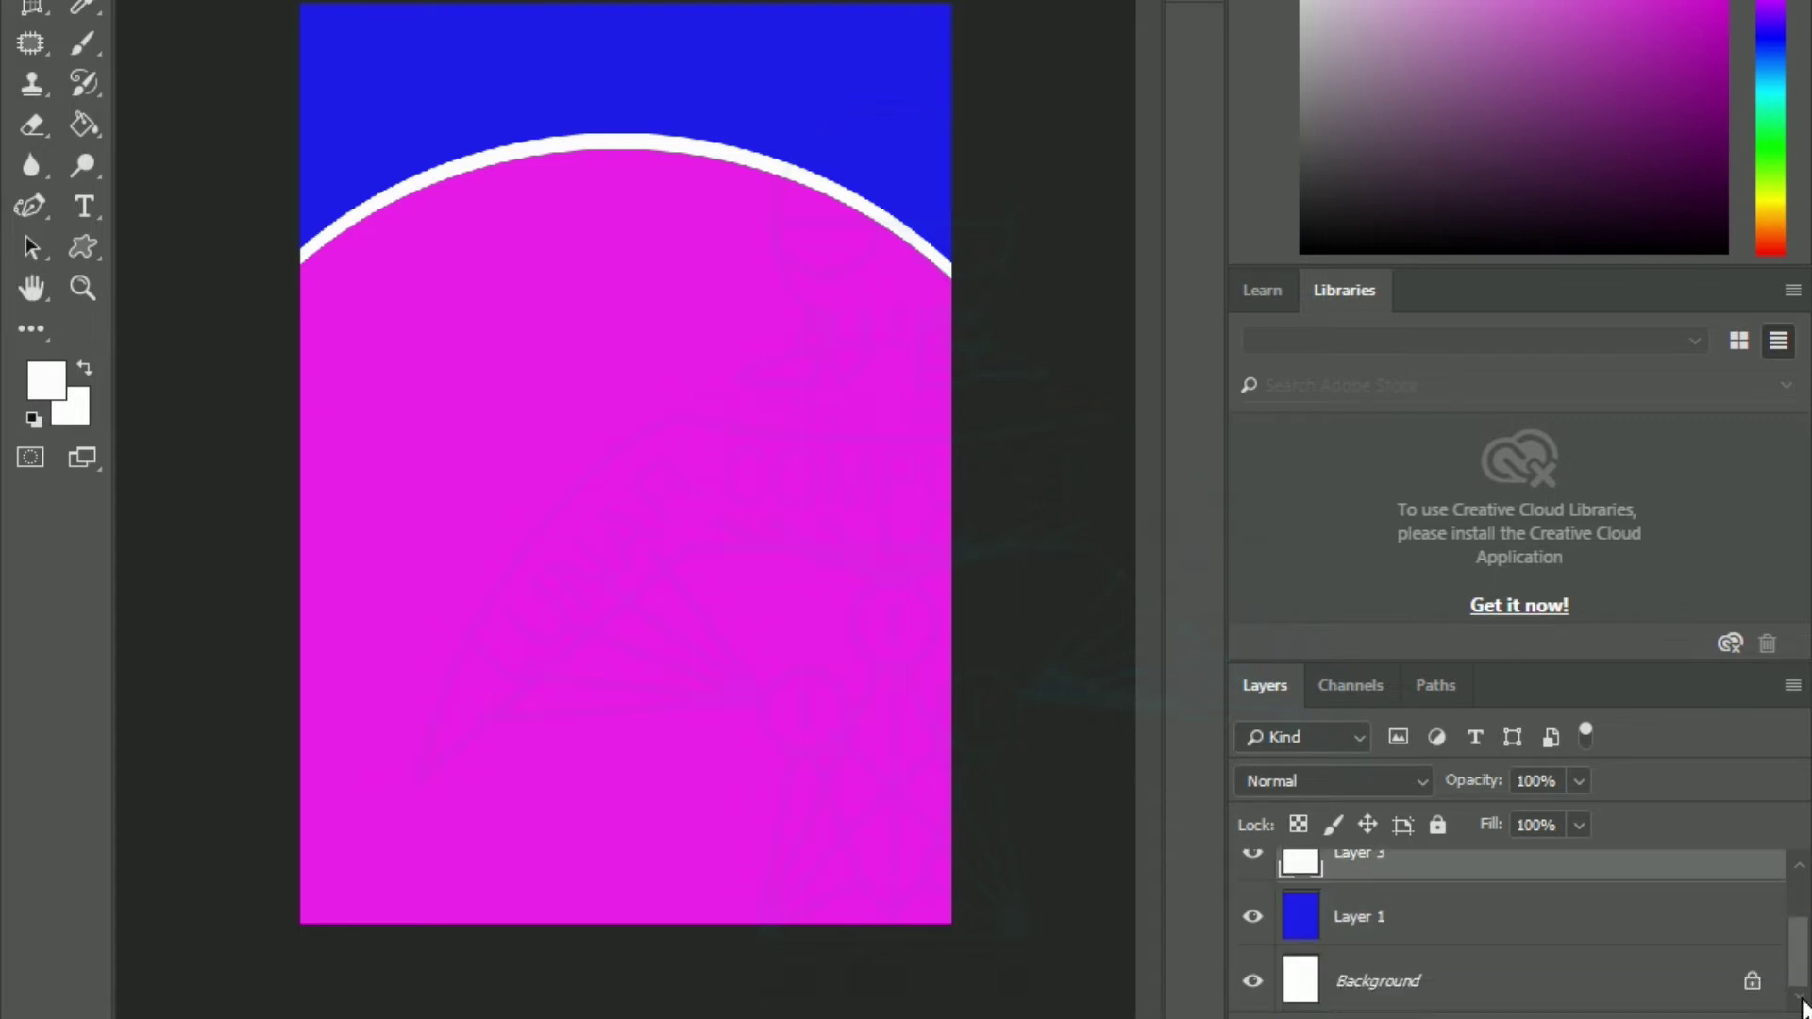
- Try recoloring the blue base on Layer 1 turquoise (14f2d0) with the Paint Bucket, and undo the fill
{"action": "left_click", "coordinate": [1799, 869]}
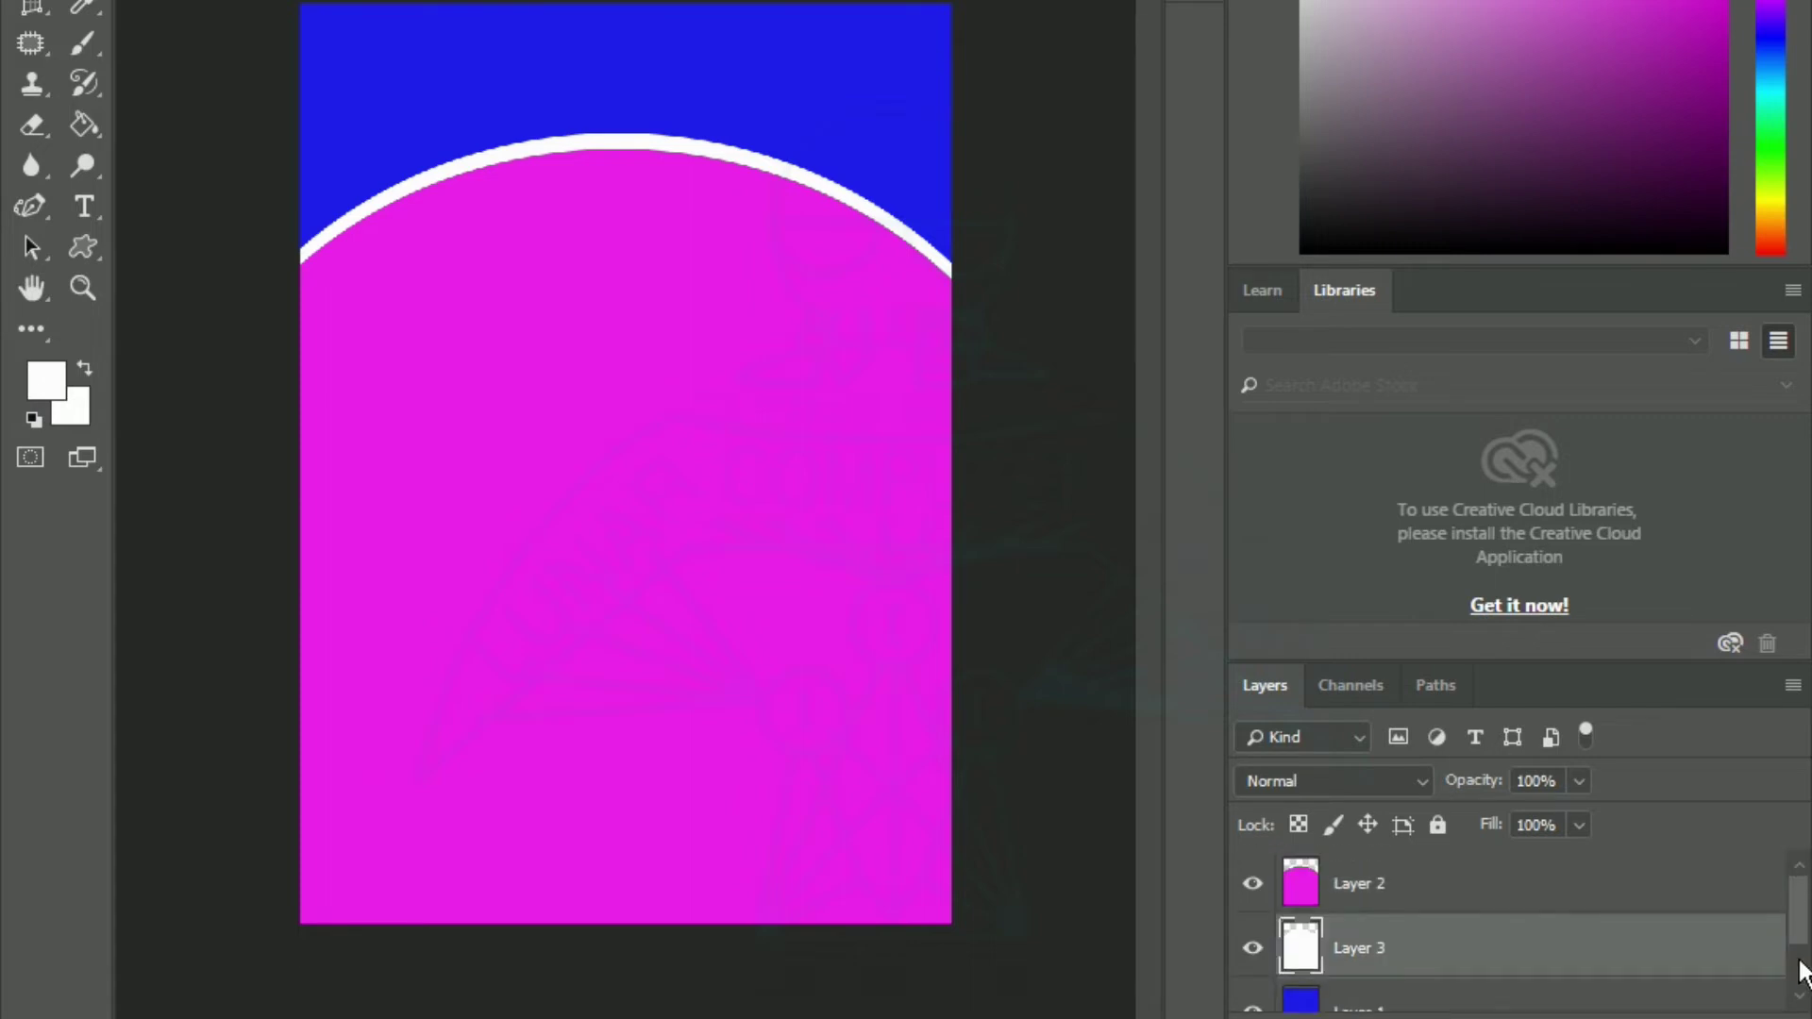
{"action": "left_click", "coordinate": [1803, 997]}
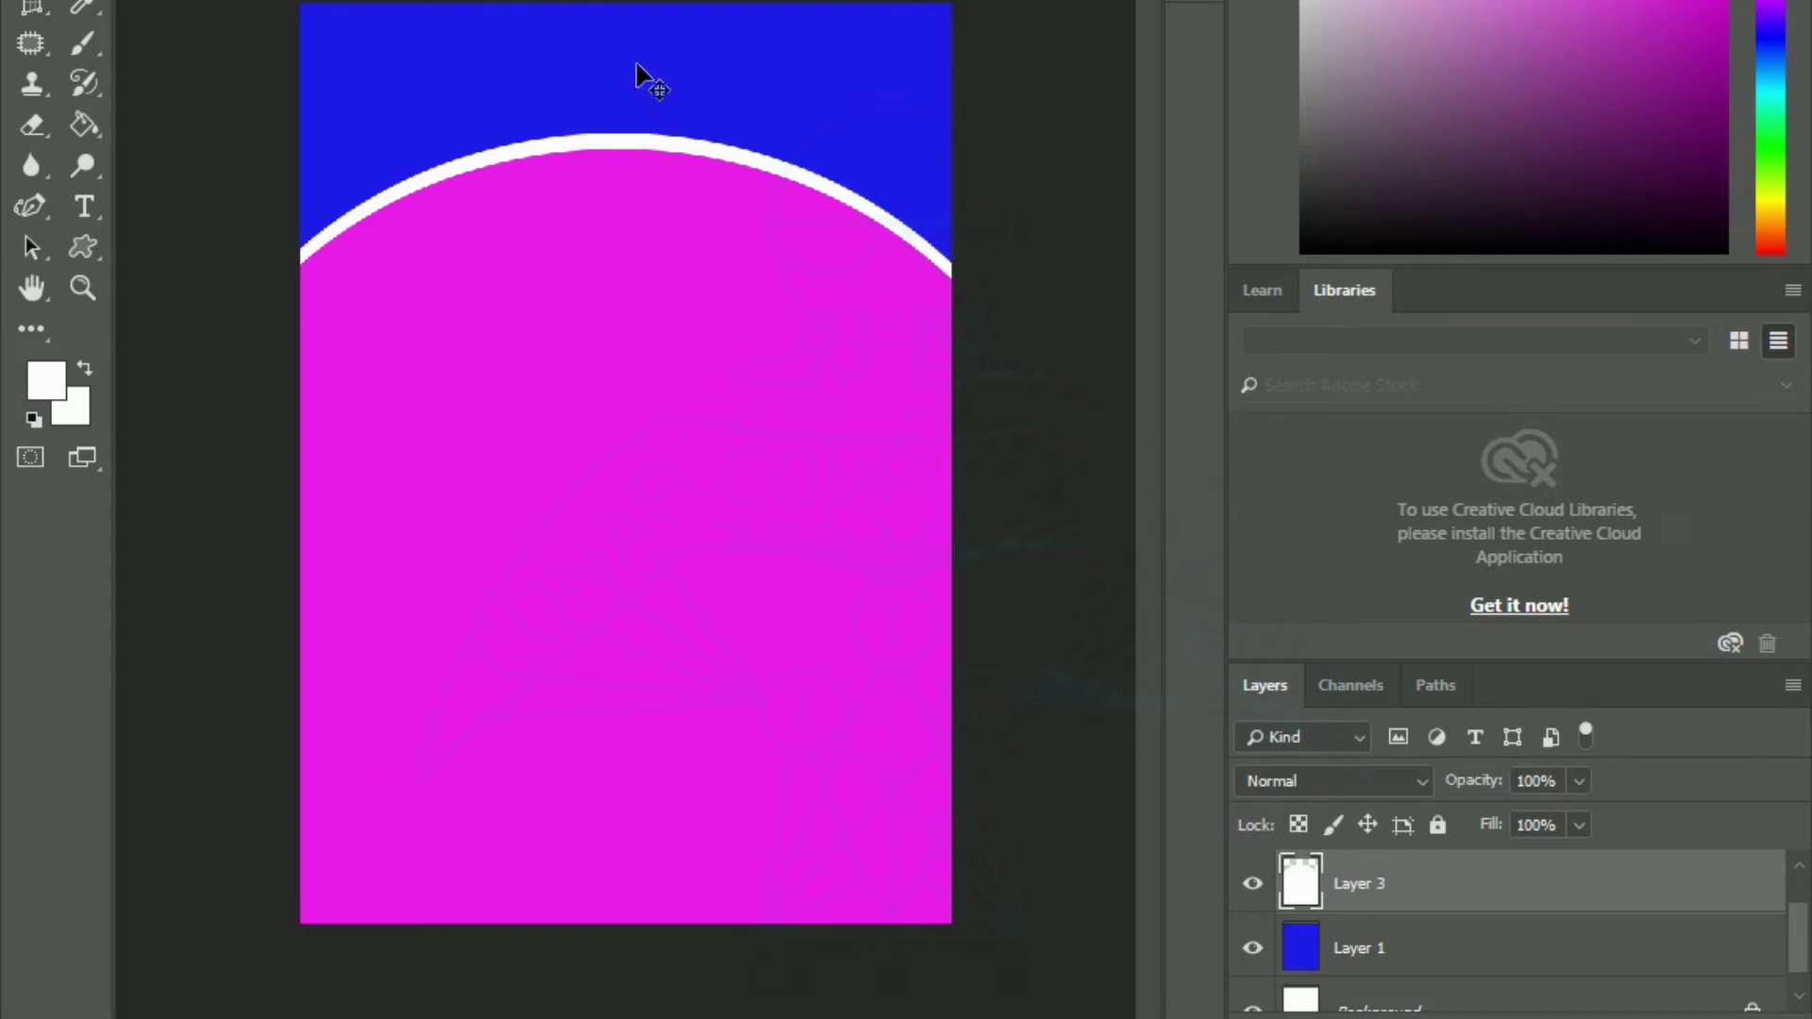
{"action": "left_click", "coordinate": [1356, 953]}
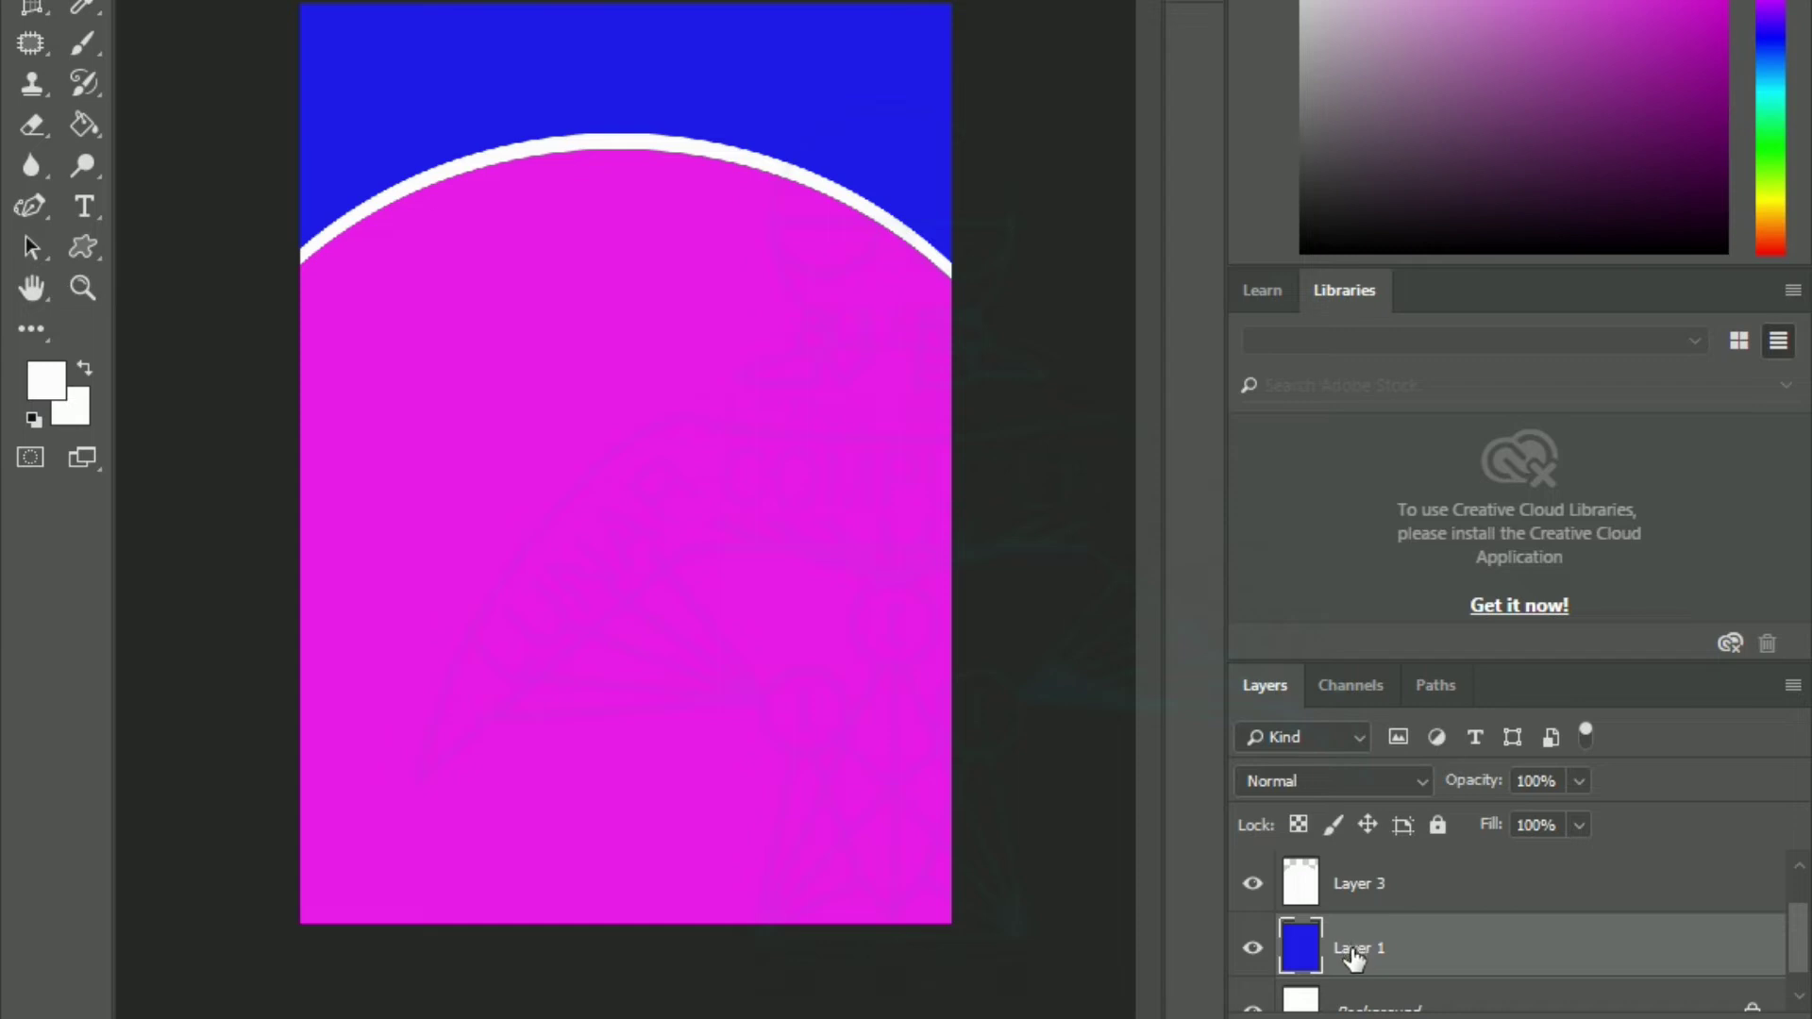
{"action": "left_click", "coordinate": [48, 385]}
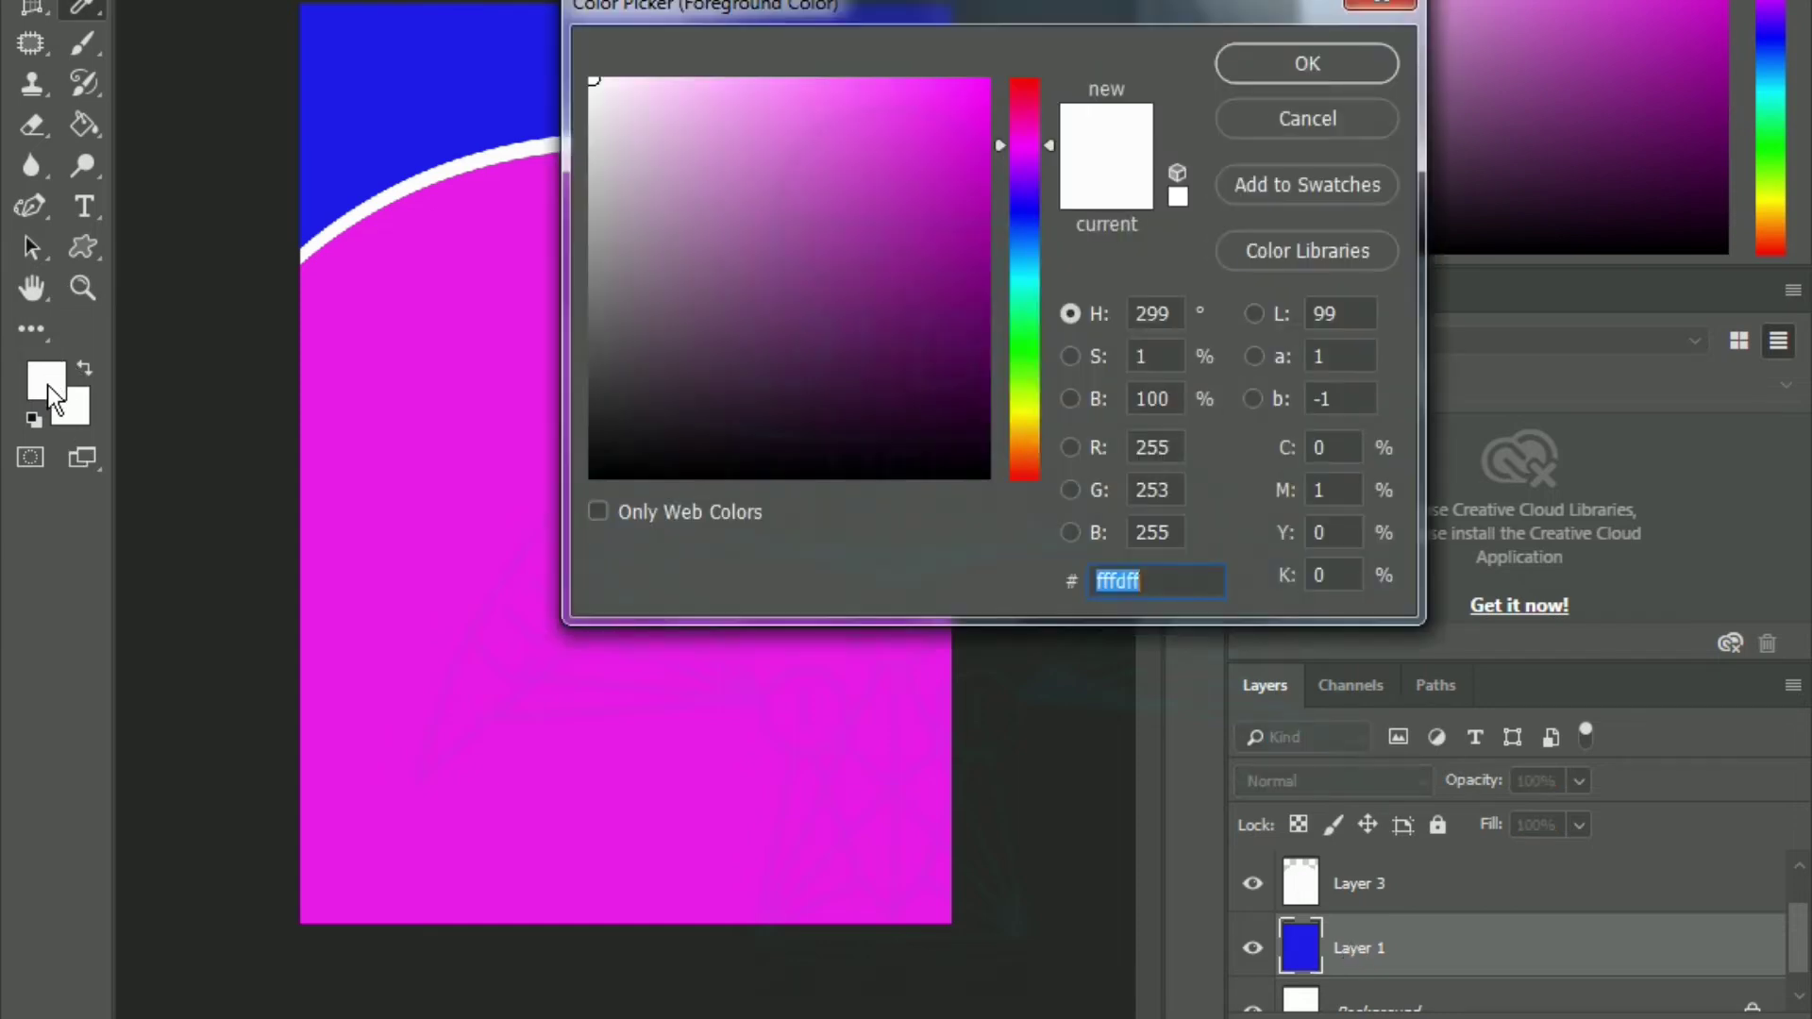
{"action": "left_click", "coordinate": [1021, 288]}
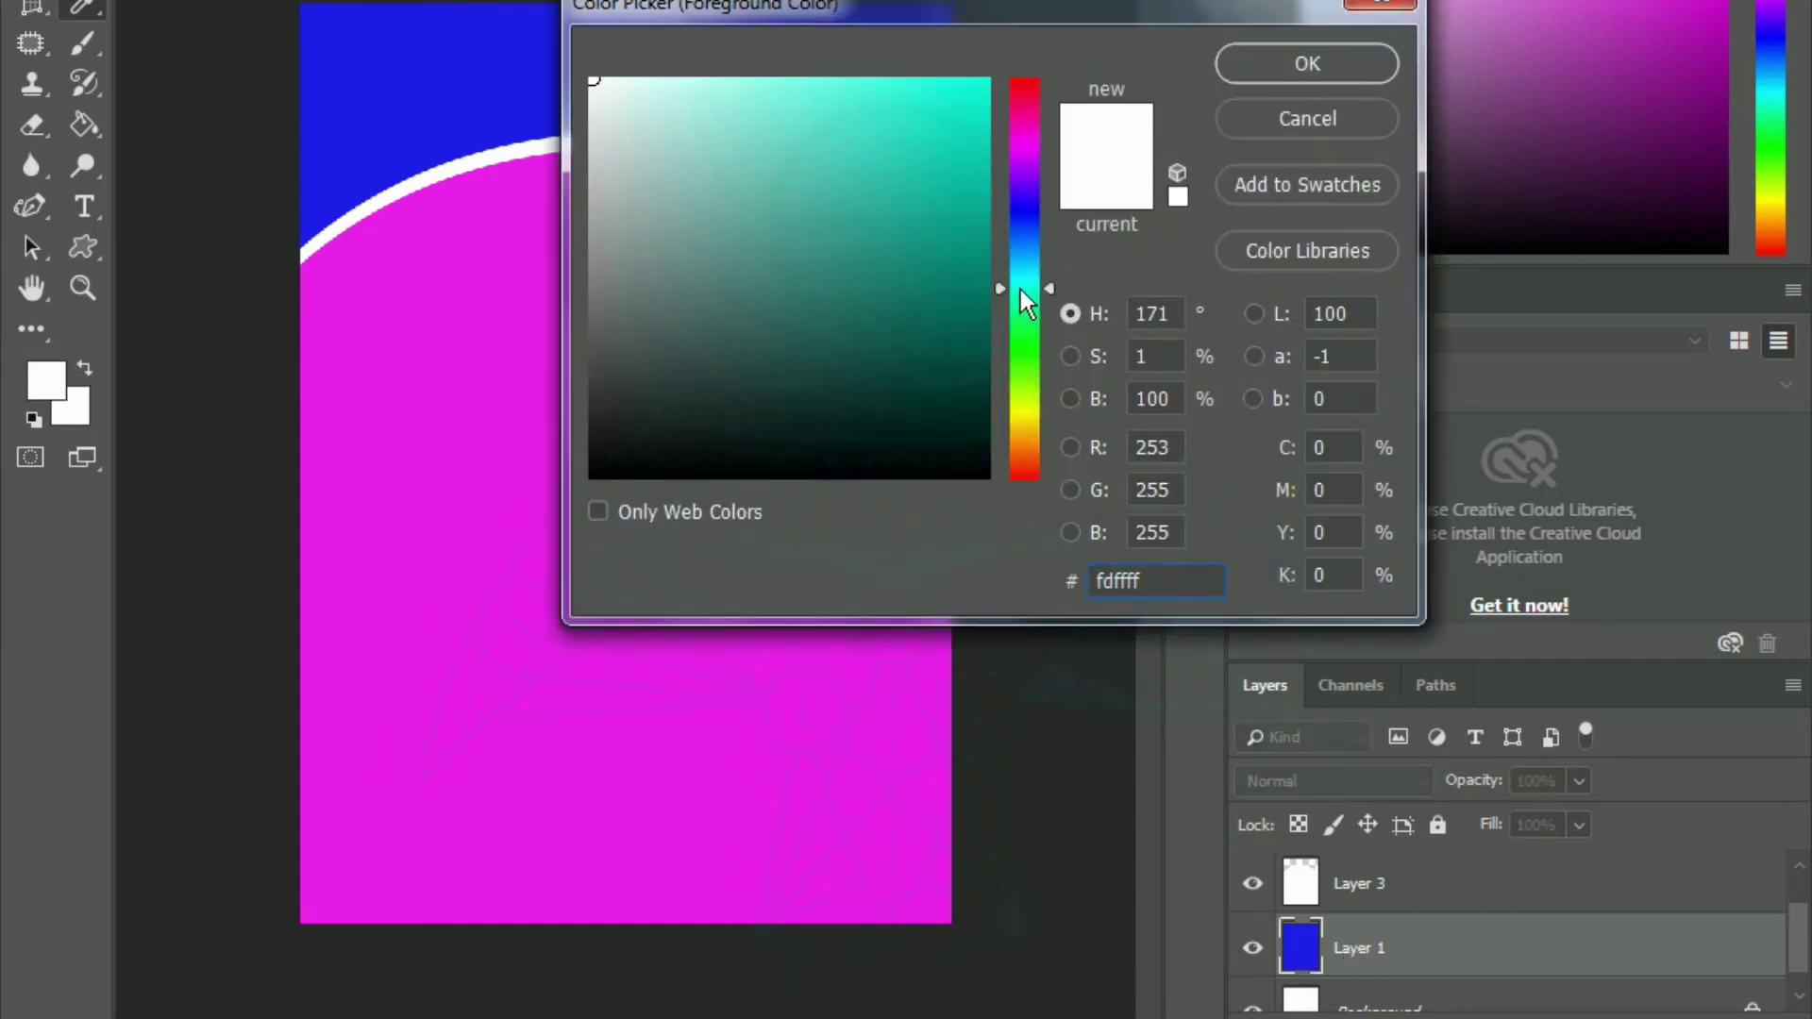
{"action": "left_click", "coordinate": [957, 98]}
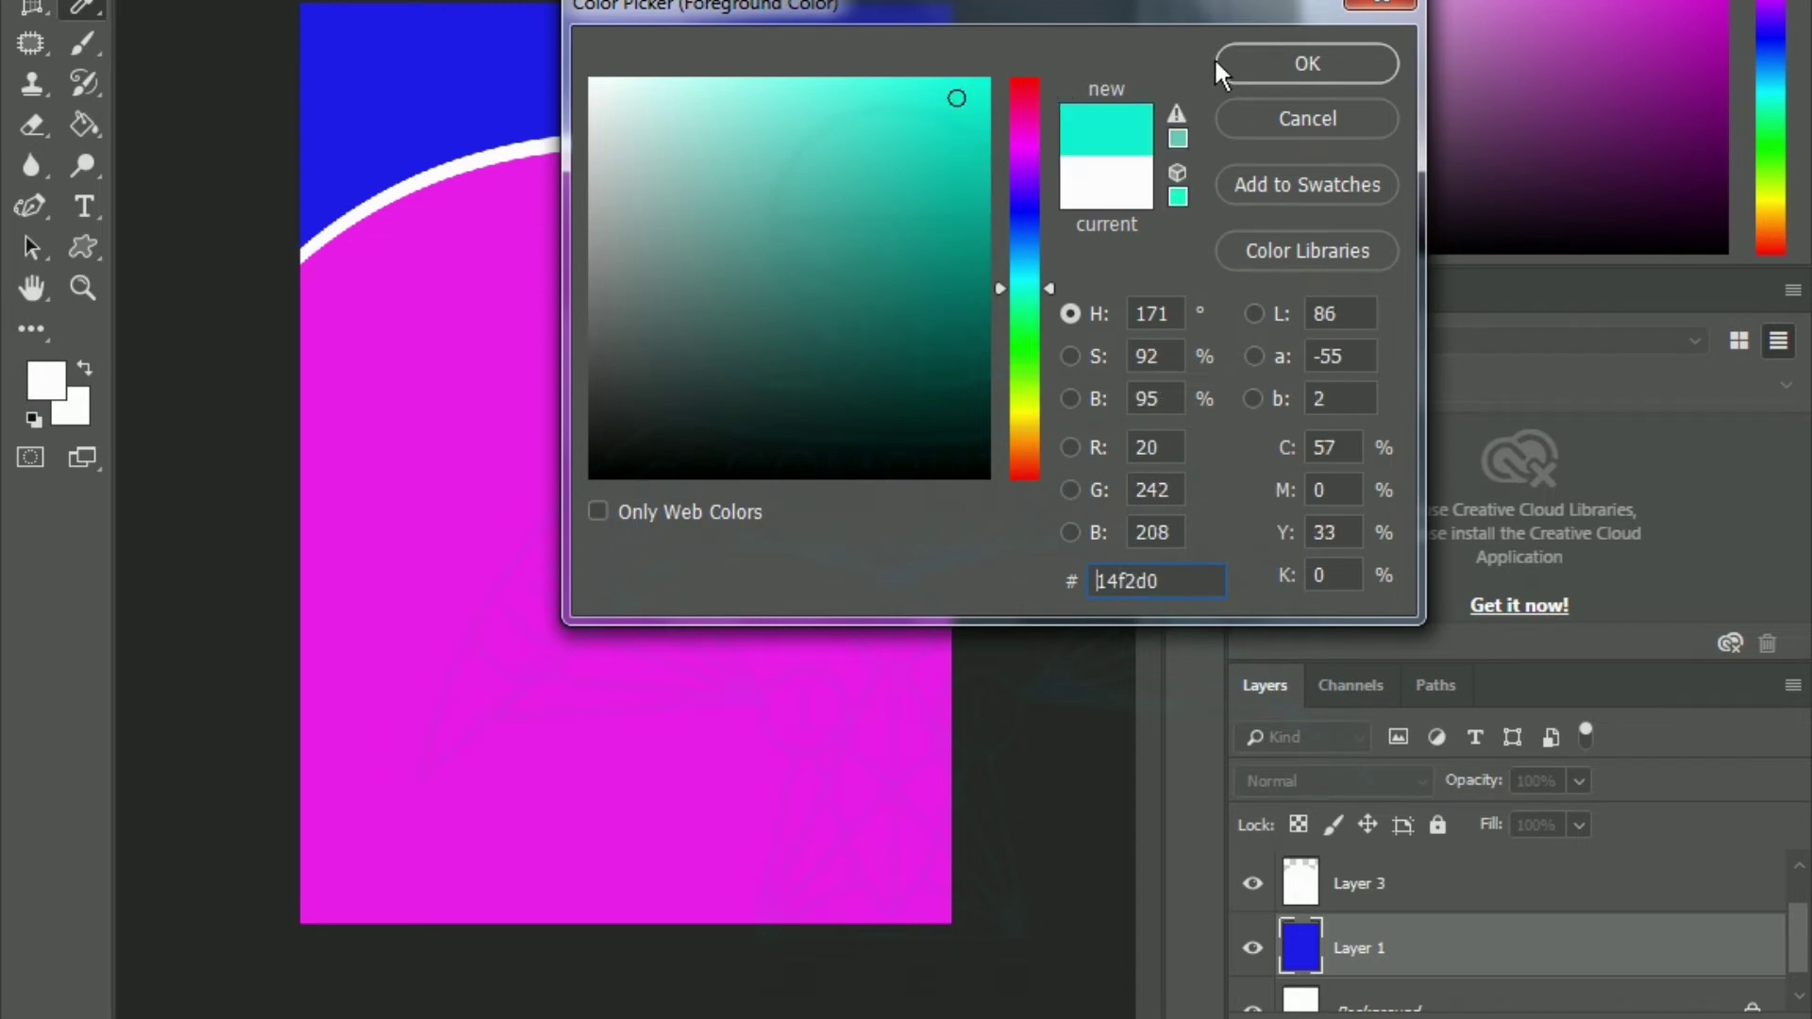
{"action": "left_click", "coordinate": [1235, 62]}
{"action": "left_click", "coordinate": [83, 124]}
{"action": "left_click", "coordinate": [362, 71]}
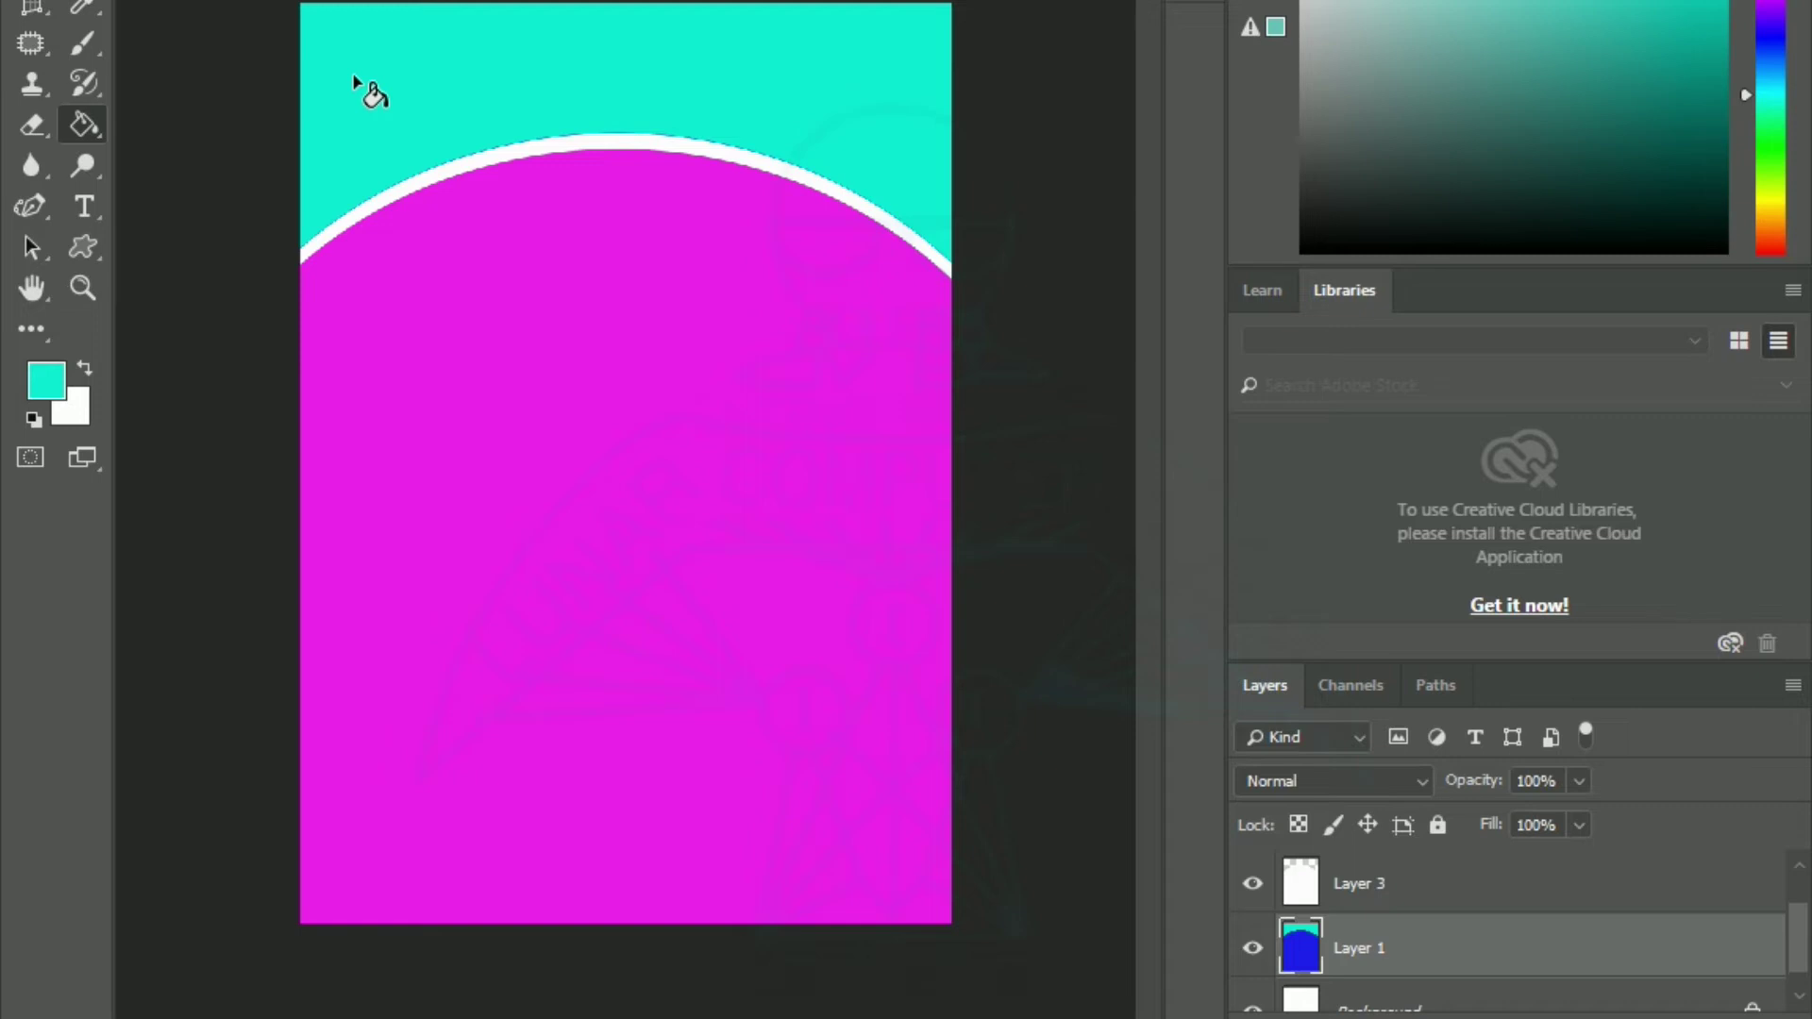
{"action": "key", "text": "ctrl+z"}
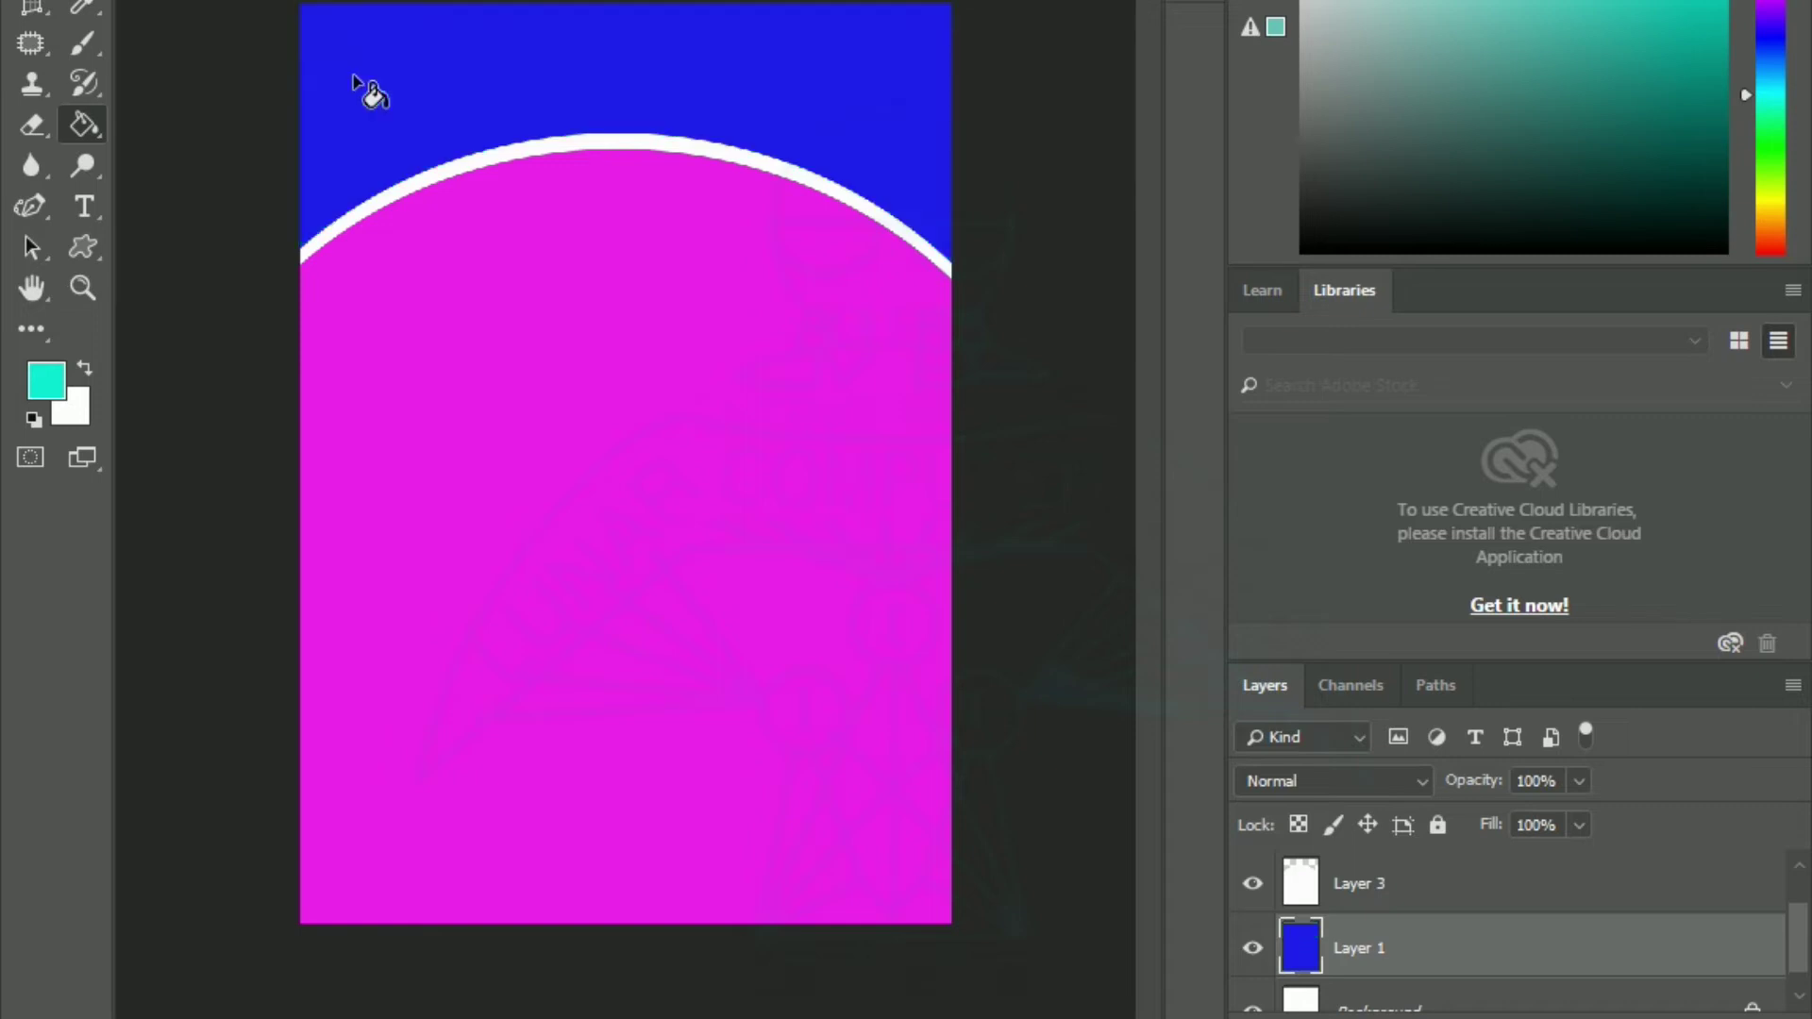
- Reset the foreground and background colors to their defaults and add a new empty layer above the magenta Layer 2
{"action": "left_click", "coordinate": [34, 419]}
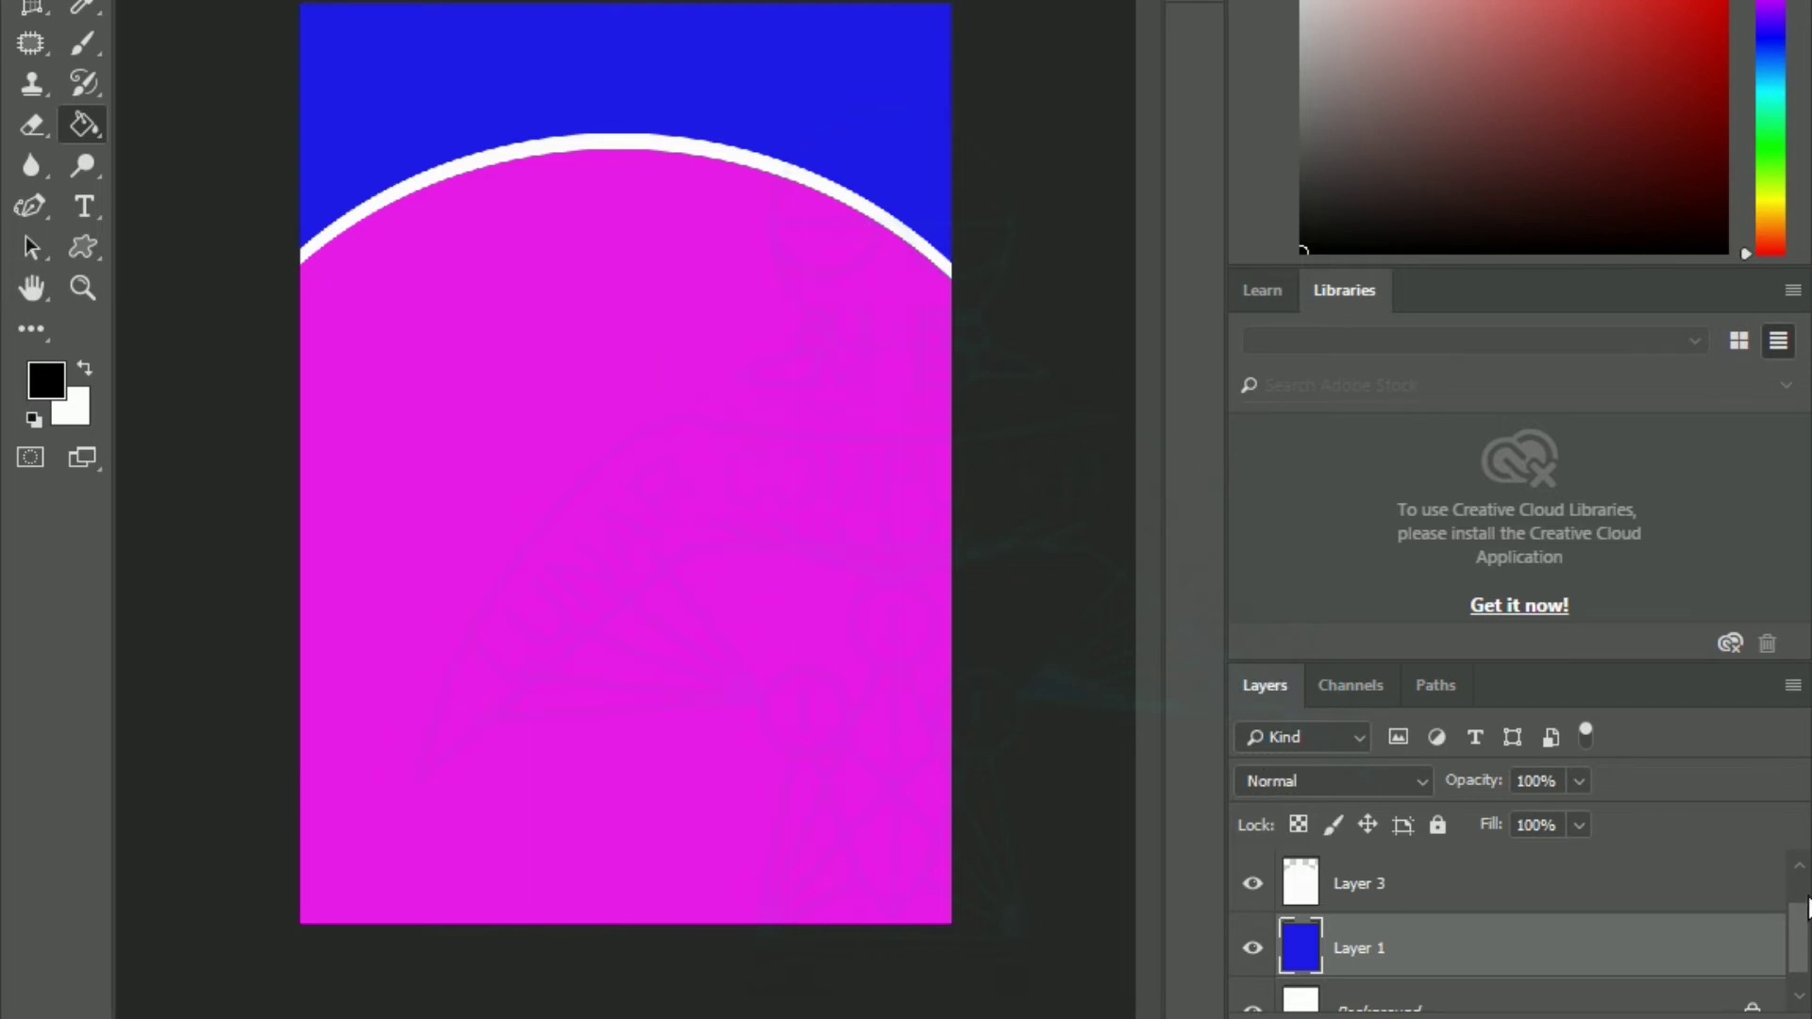
{"action": "scroll", "coordinate": [1802, 878], "scroll_direction": "up", "scroll_amount": 1}
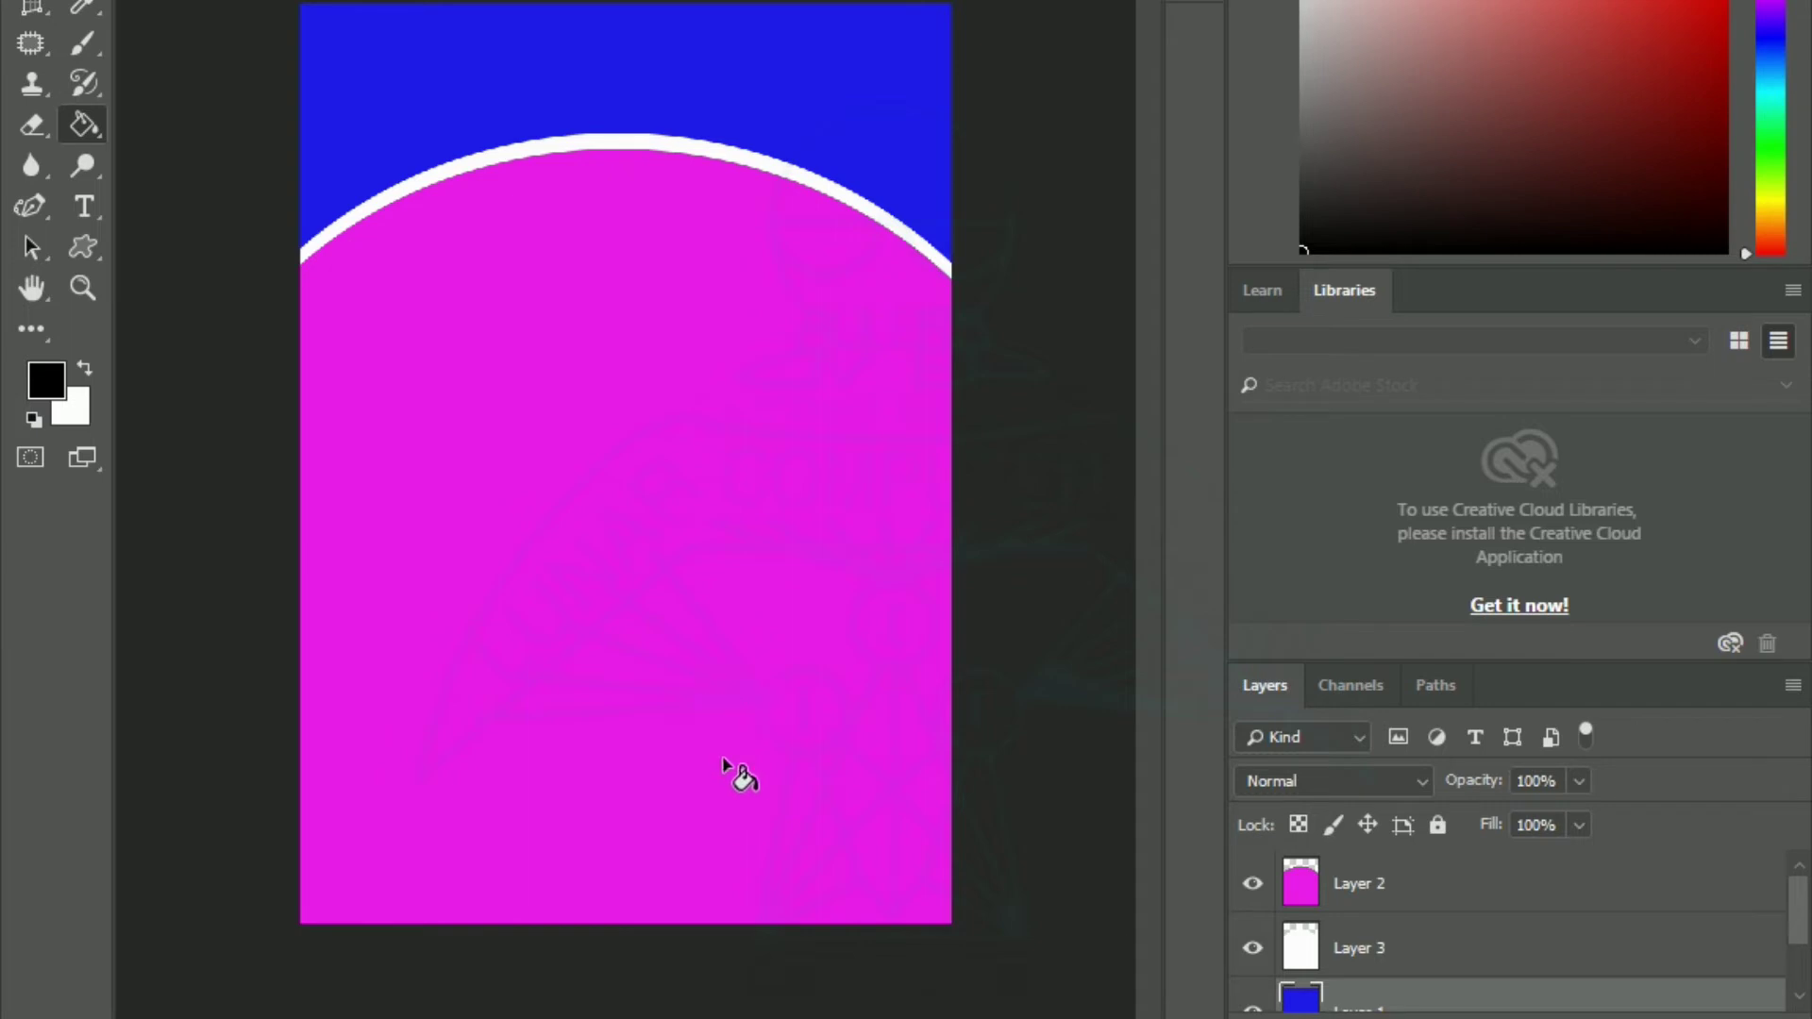
{"action": "key", "text": "ctrl+shift+alt+n"}
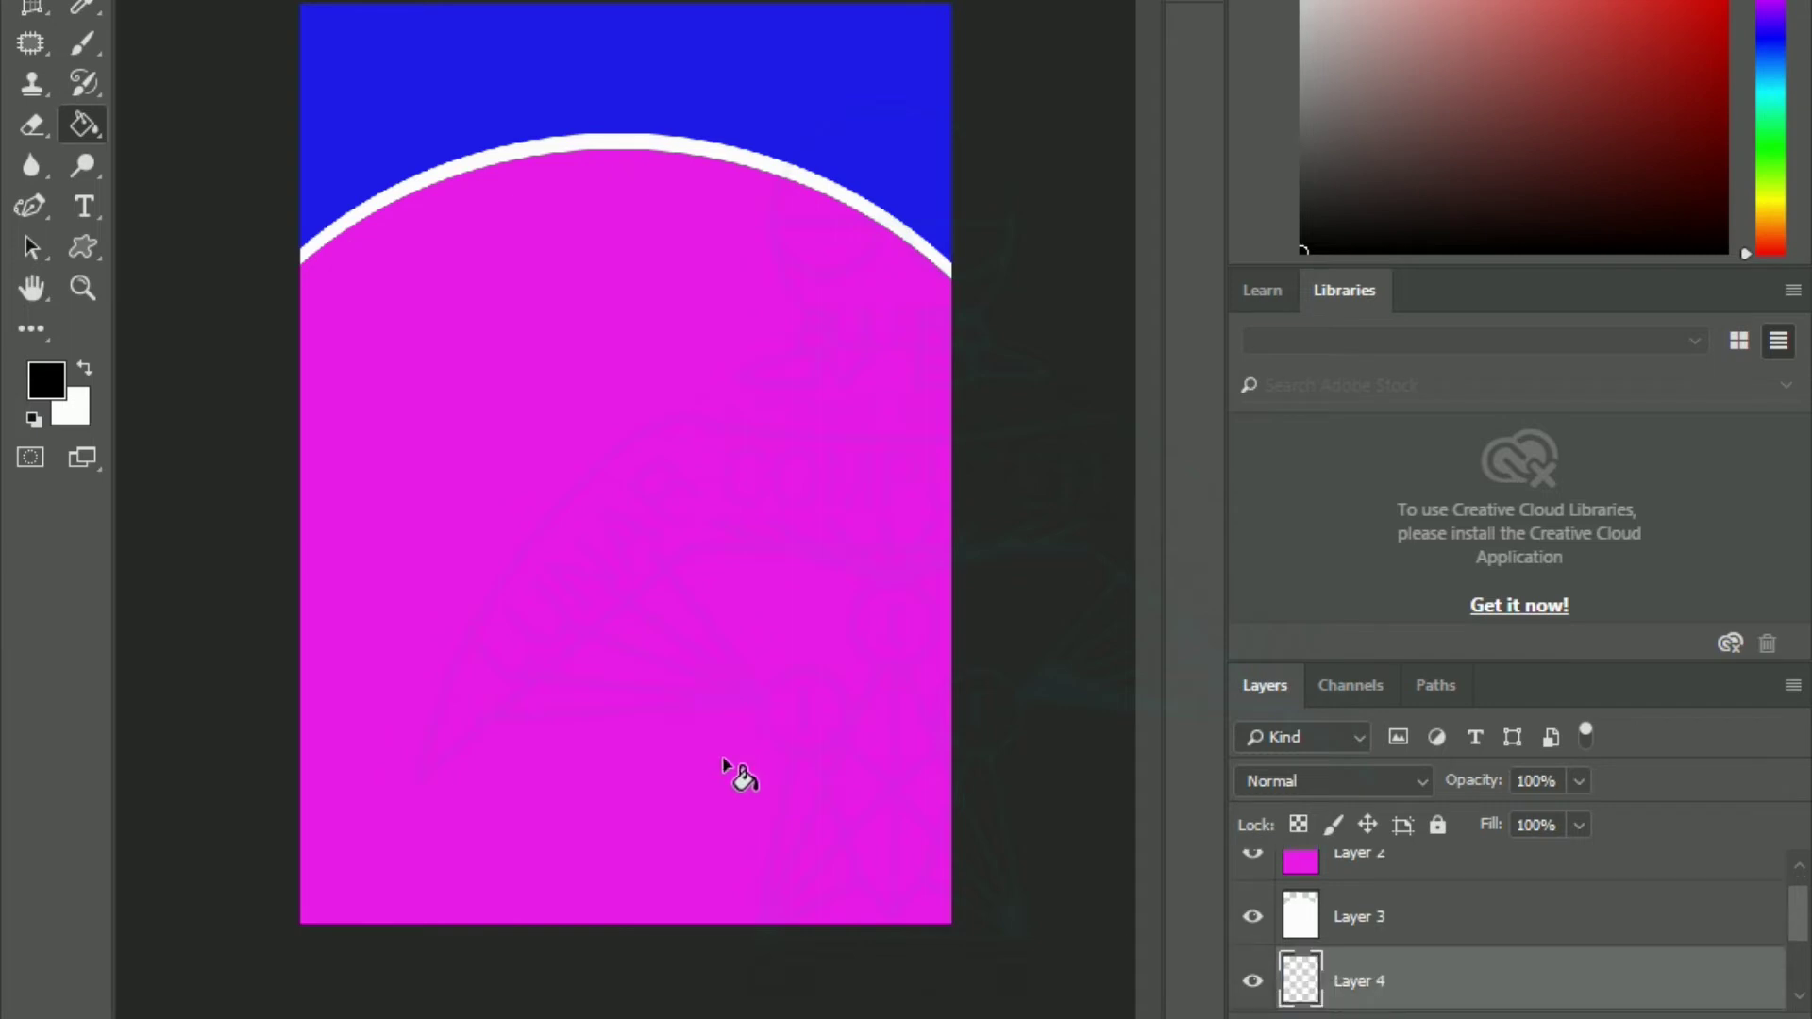
{"action": "key", "text": "ctrl+z"}
{"action": "scroll", "coordinate": [1462, 901], "scroll_direction": "up", "scroll_amount": 1}
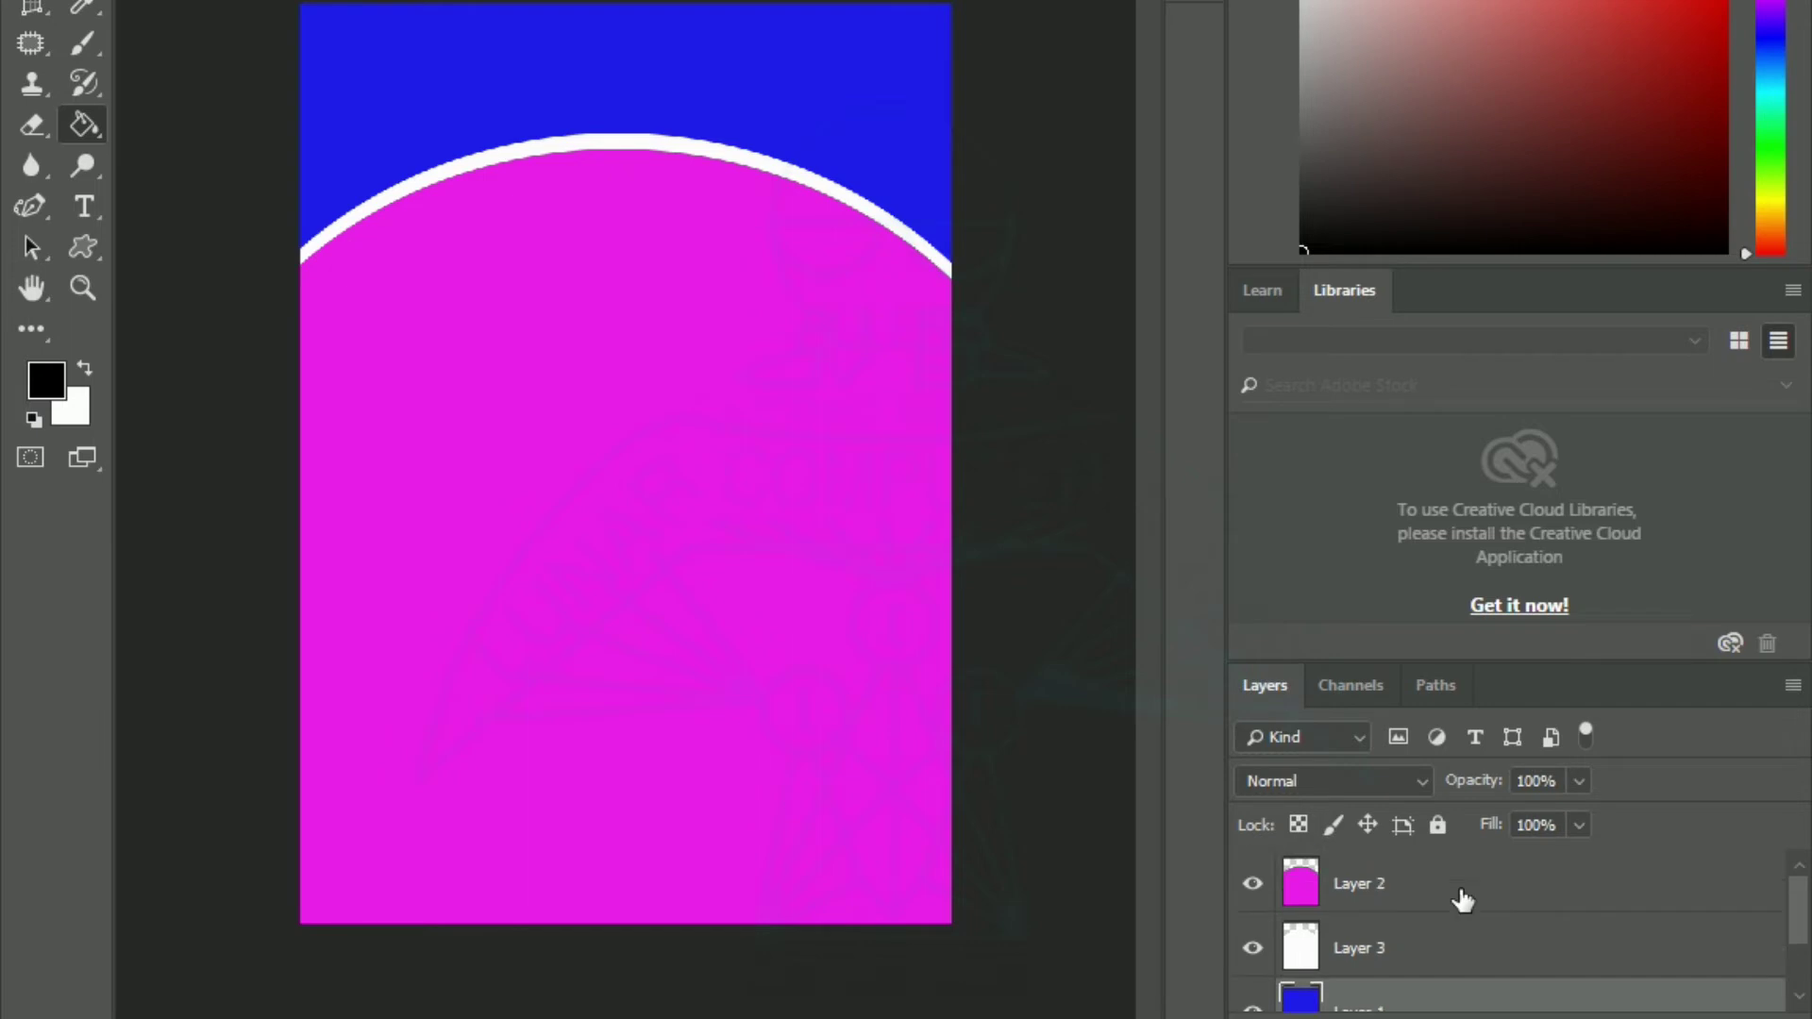
{"action": "left_click", "coordinate": [1408, 888]}
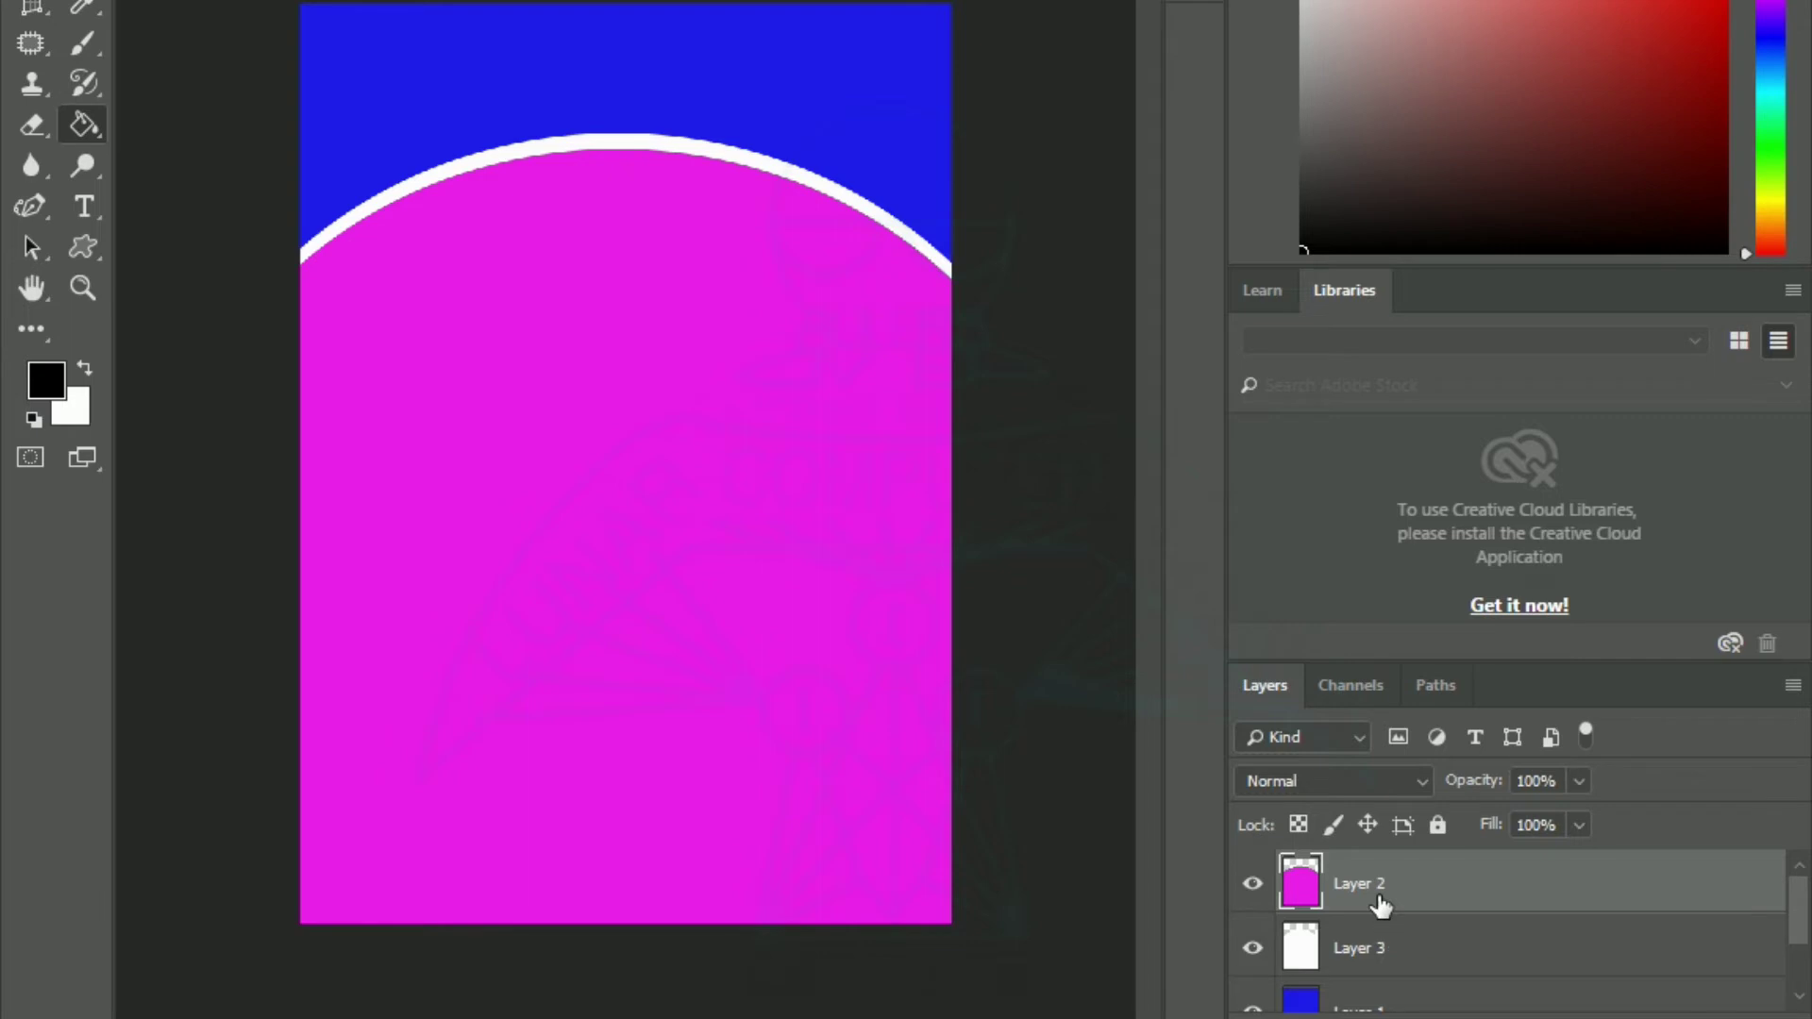
{"action": "key", "text": "ctrl+shift+alt+n"}
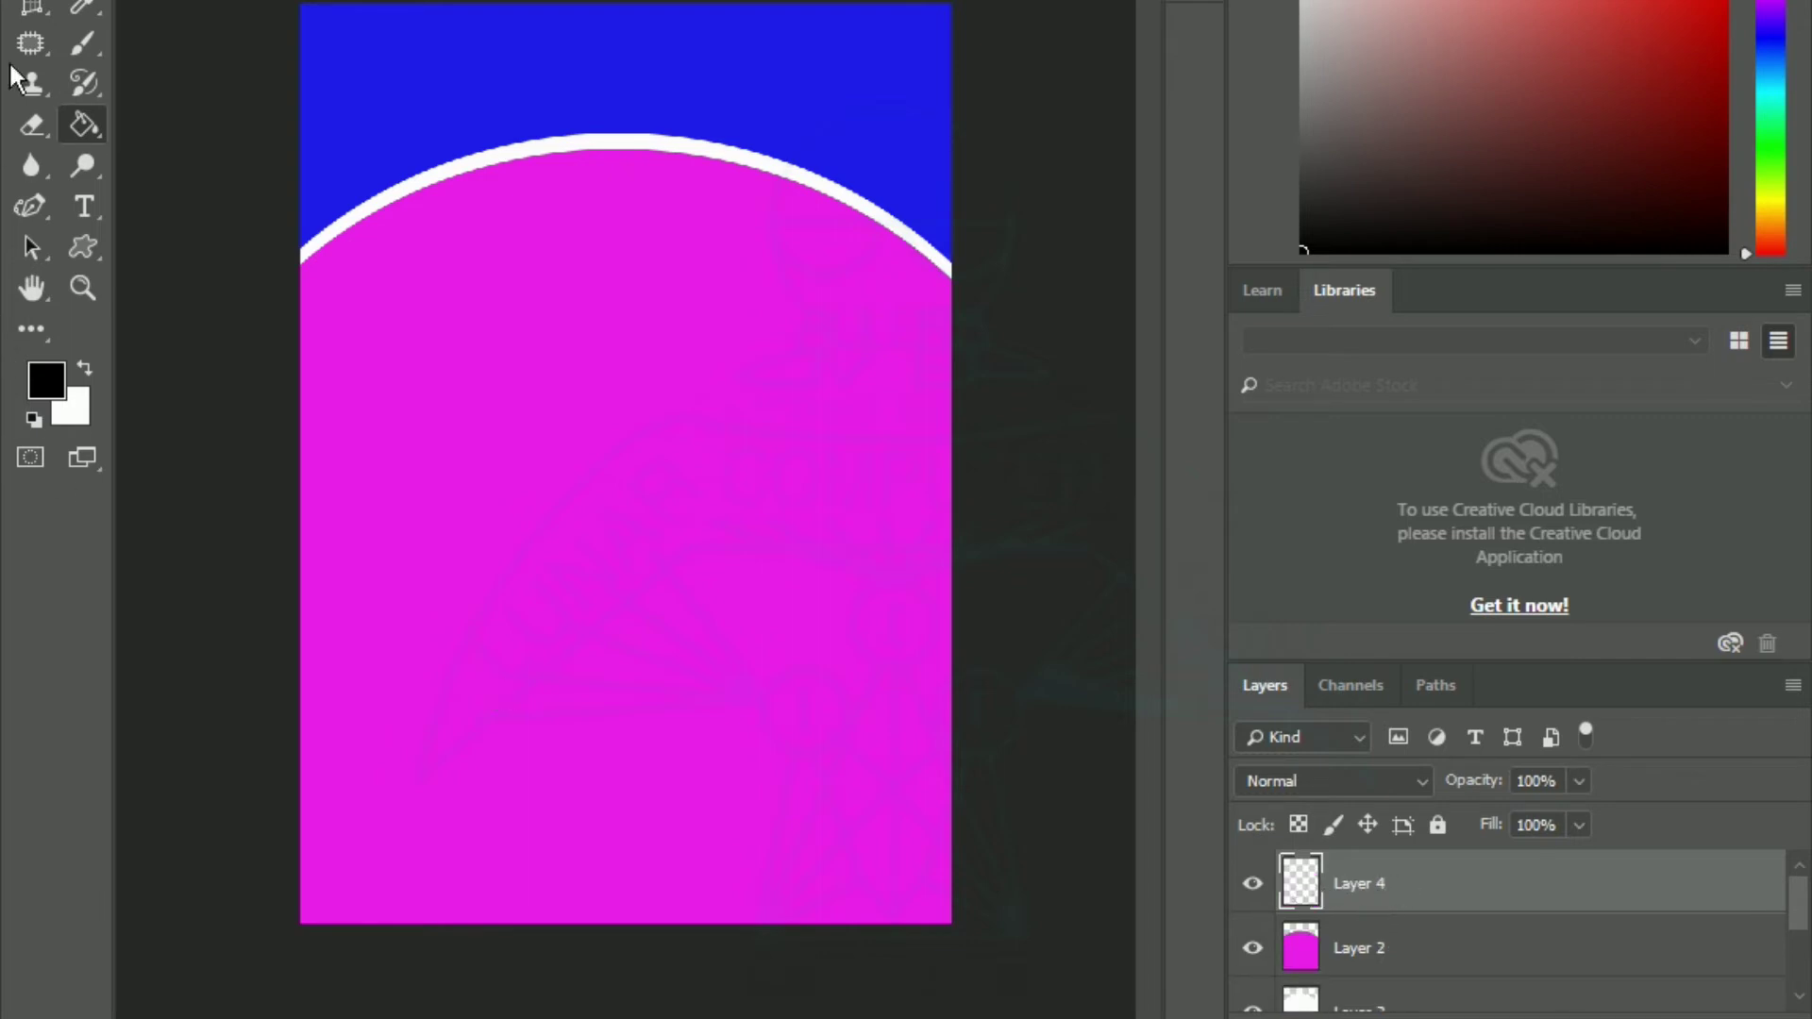
- Draw a nearly circular selection with the Elliptical Marquee in the middle of the magenta area, about a third of the page width
{"action": "key", "text": "m"}
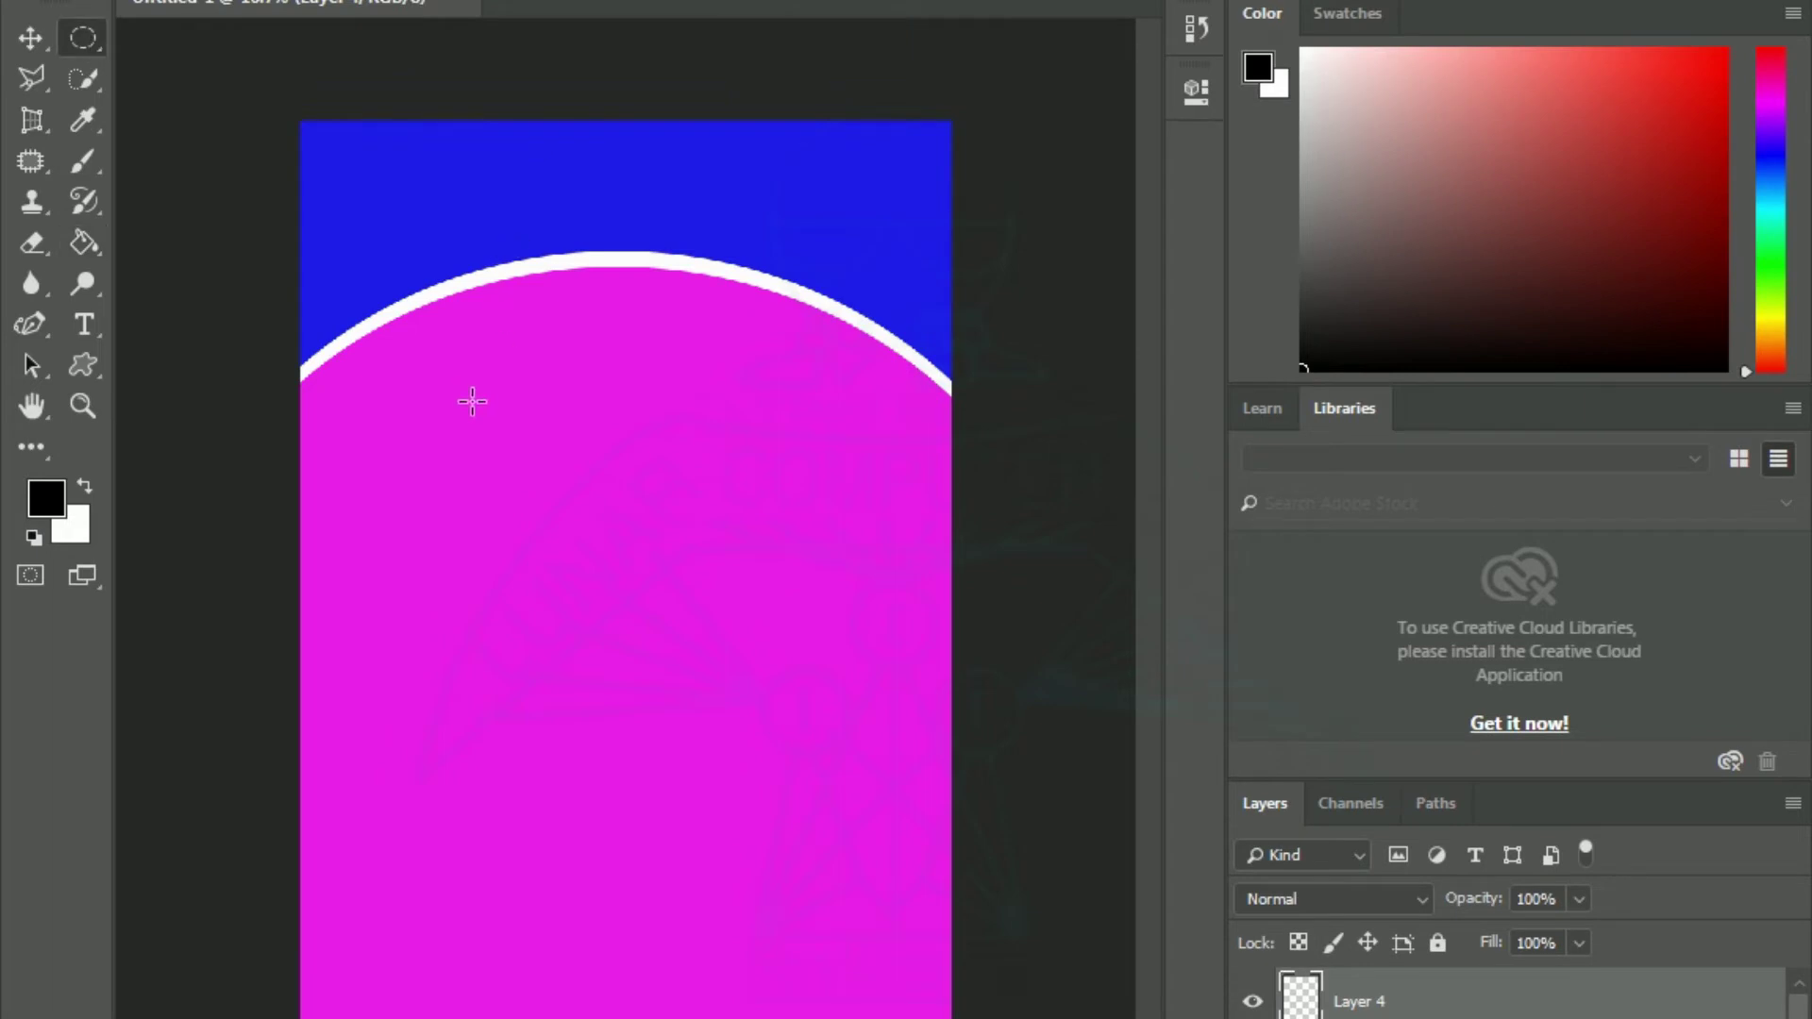
{"action": "right_click", "coordinate": [85, 47]}
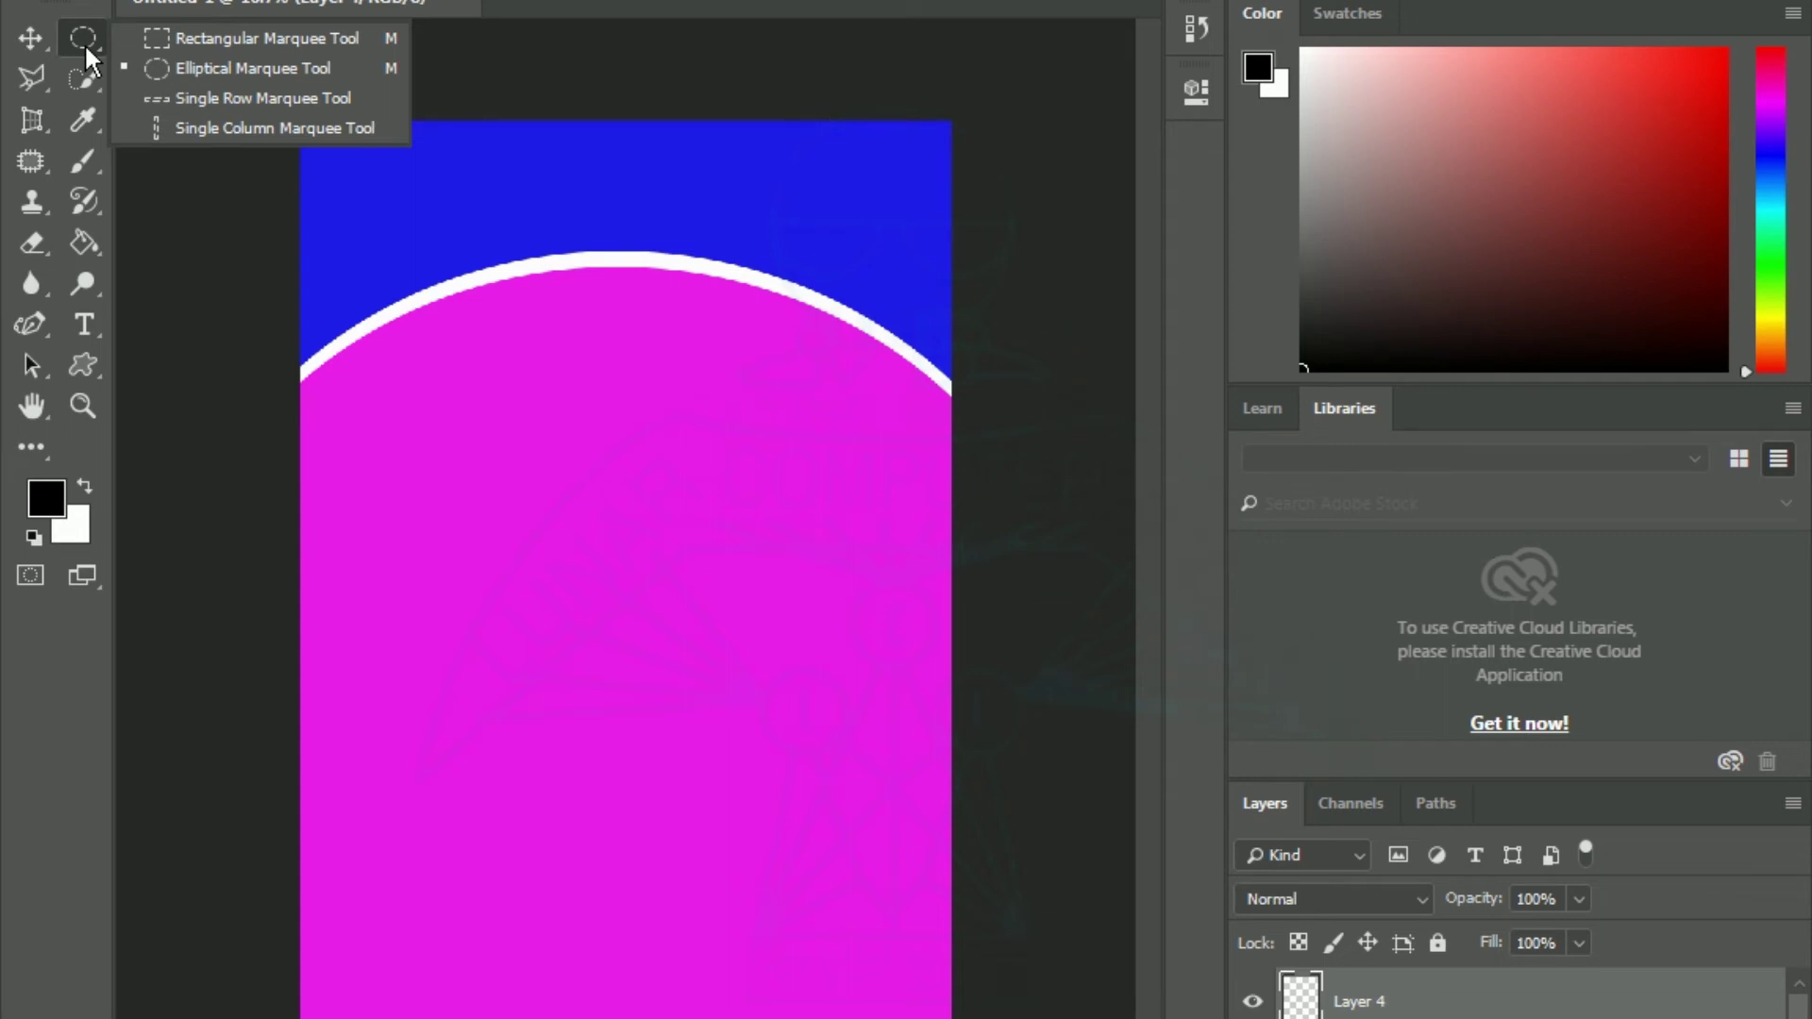
{"action": "left_click", "coordinate": [247, 68]}
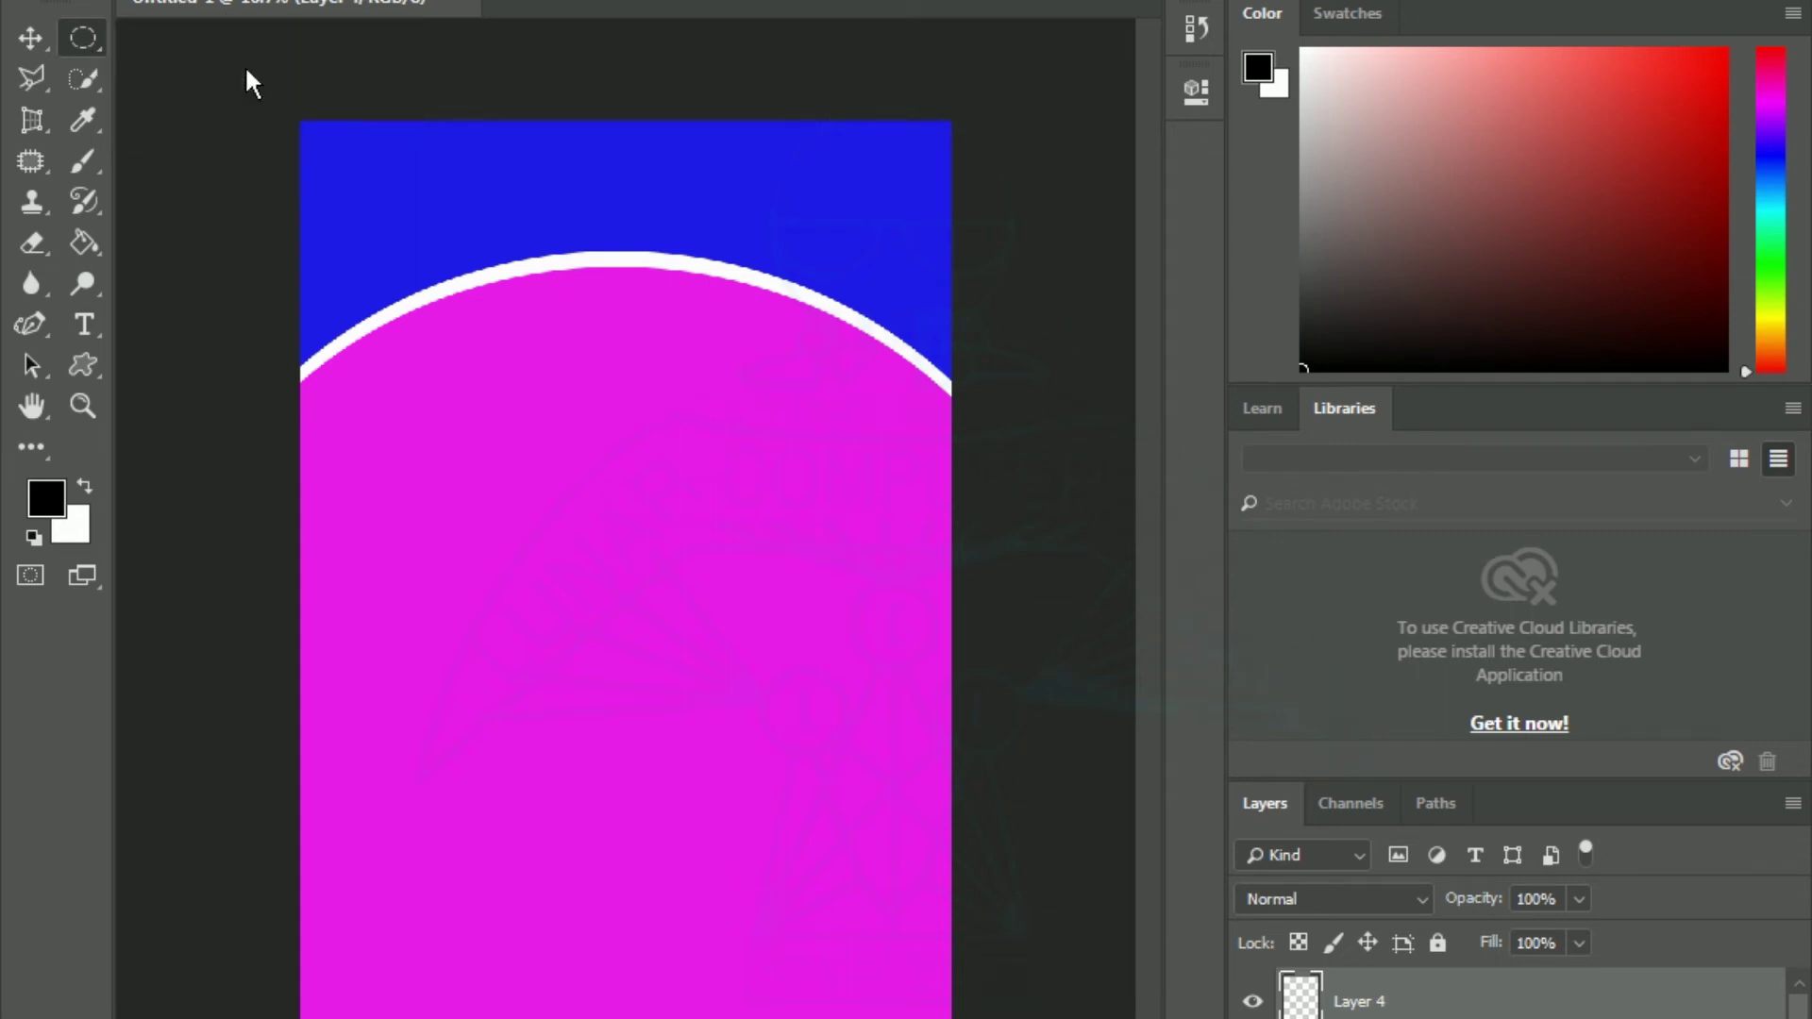
{"action": "left_click_drag", "start_coordinate": [503, 479], "coordinate": [723, 686]}
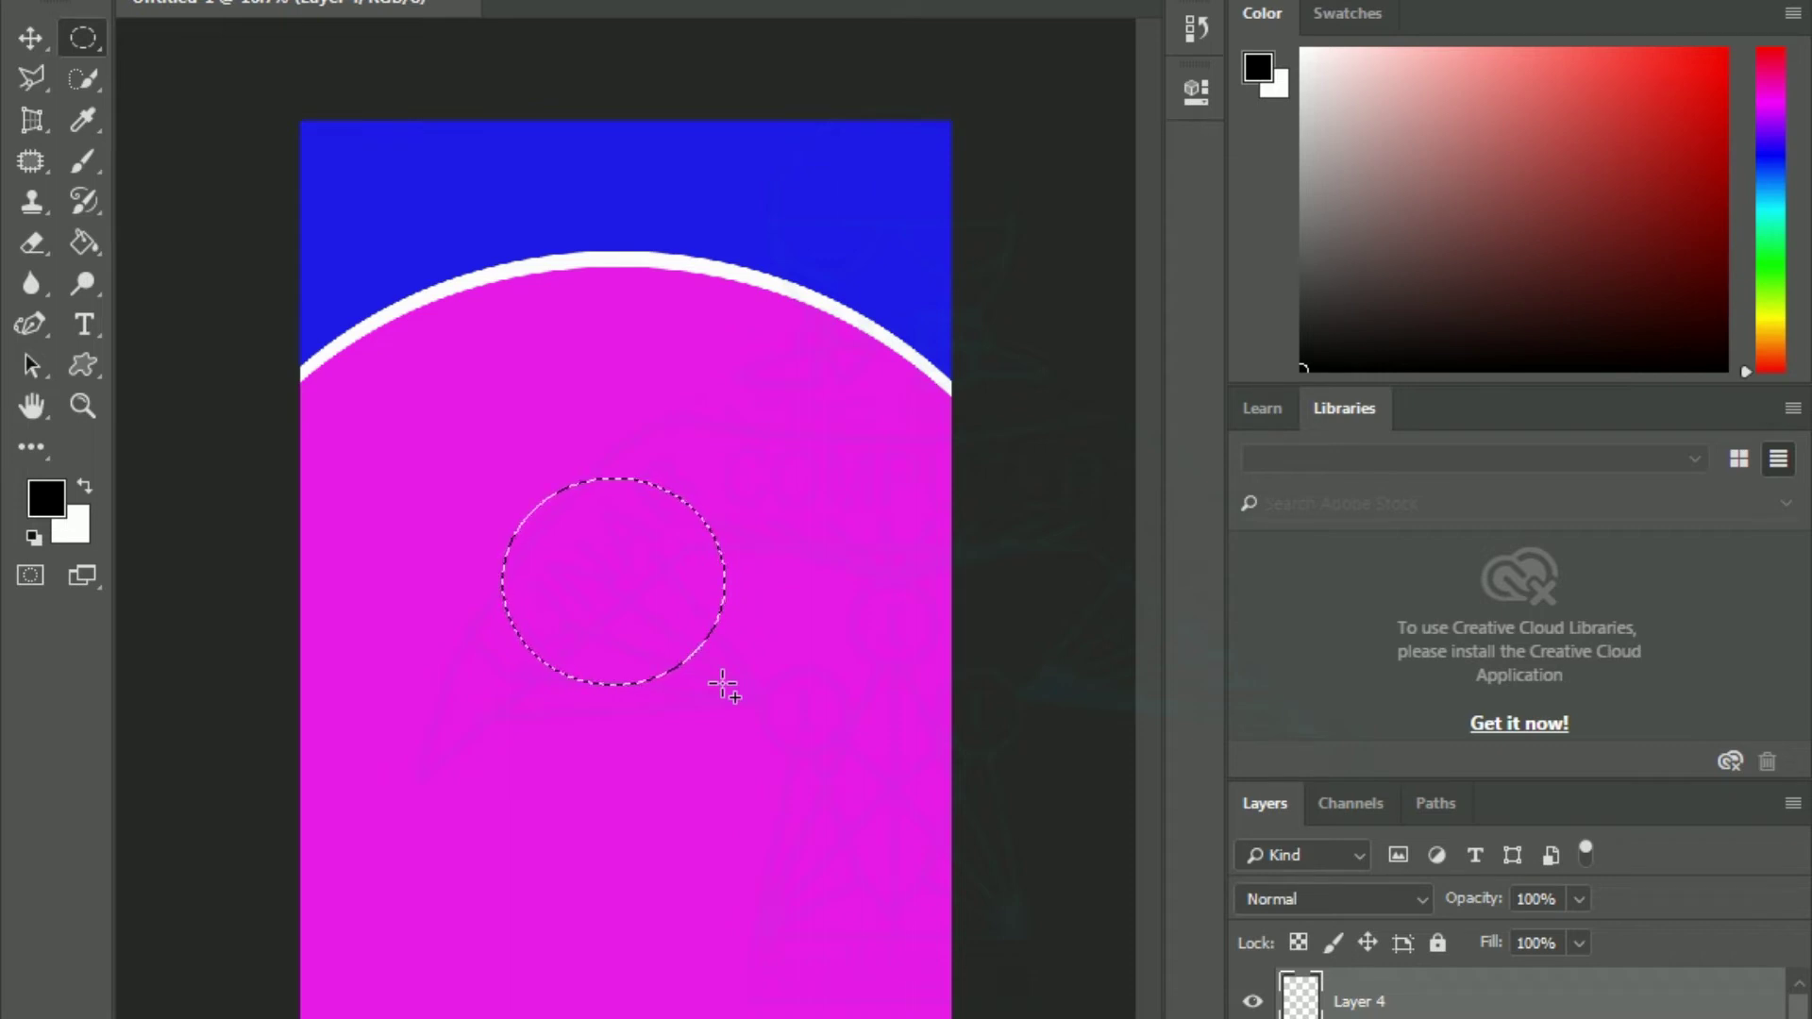
- Fill the circular selection on Layer 4 with a diagonal blue-red-yellow gradient and deselect it
{"action": "left_click", "coordinate": [90, 232]}
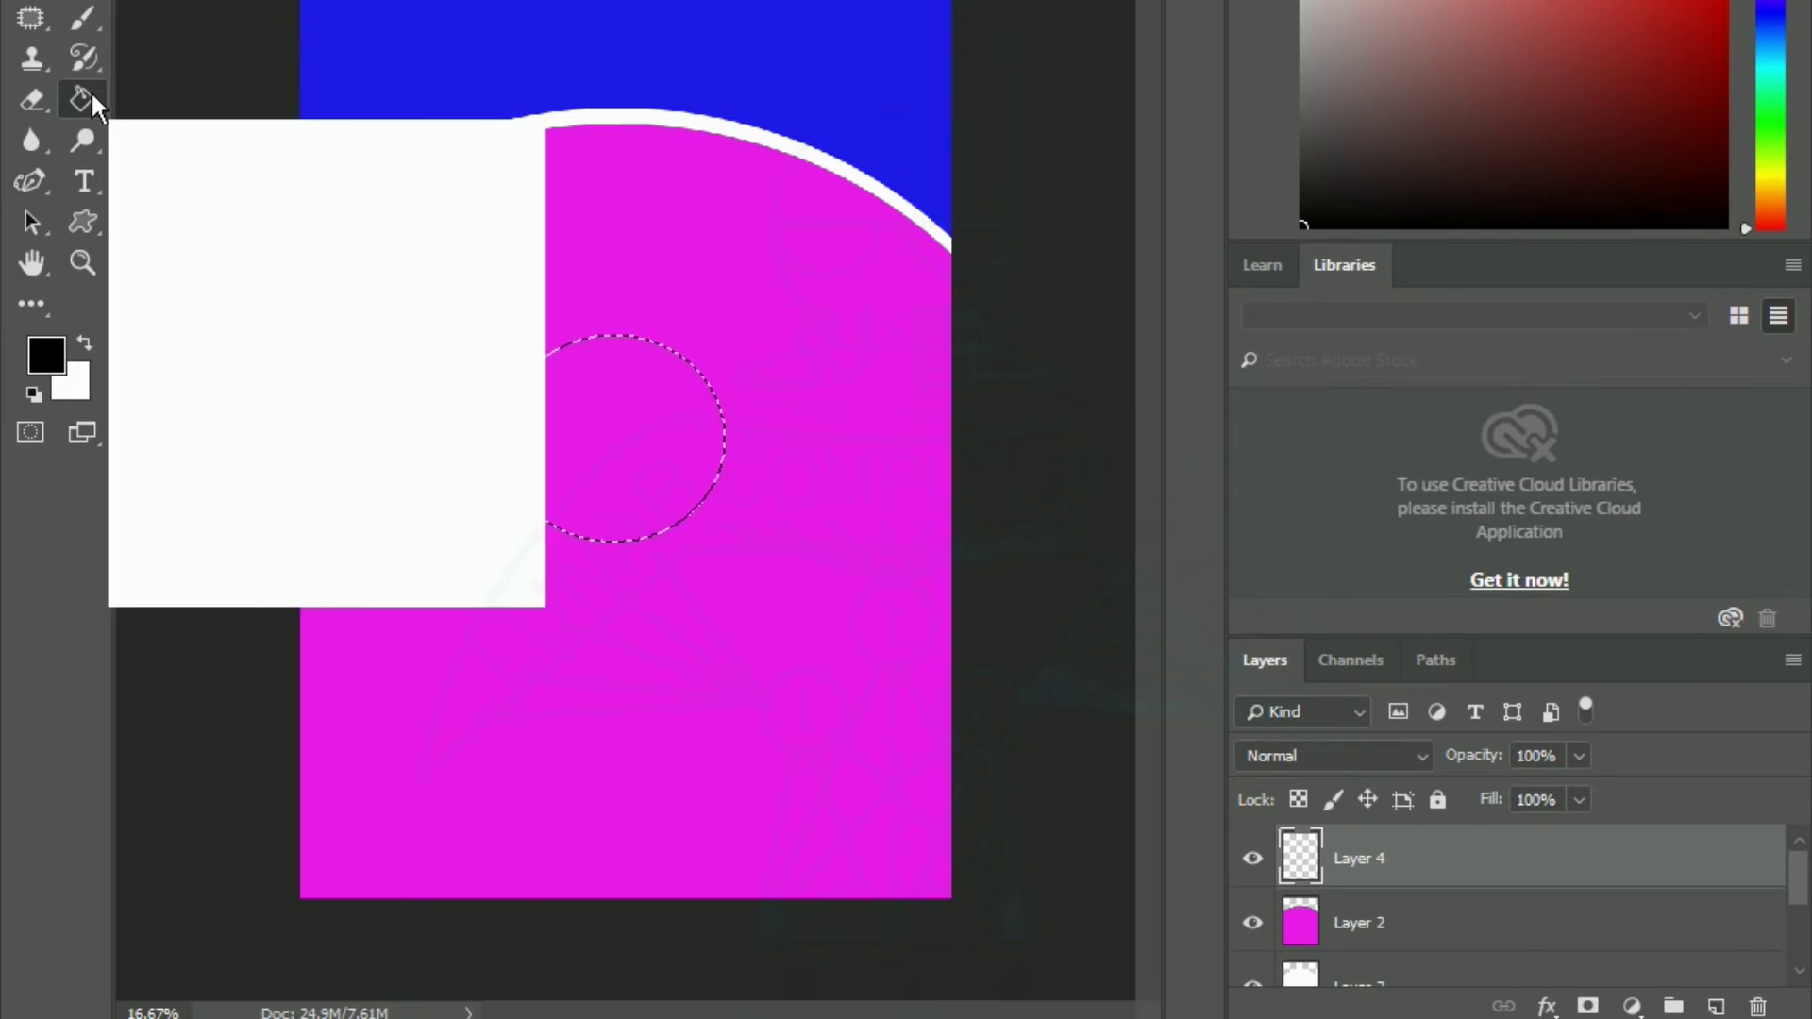
{"action": "right_click", "coordinate": [91, 98]}
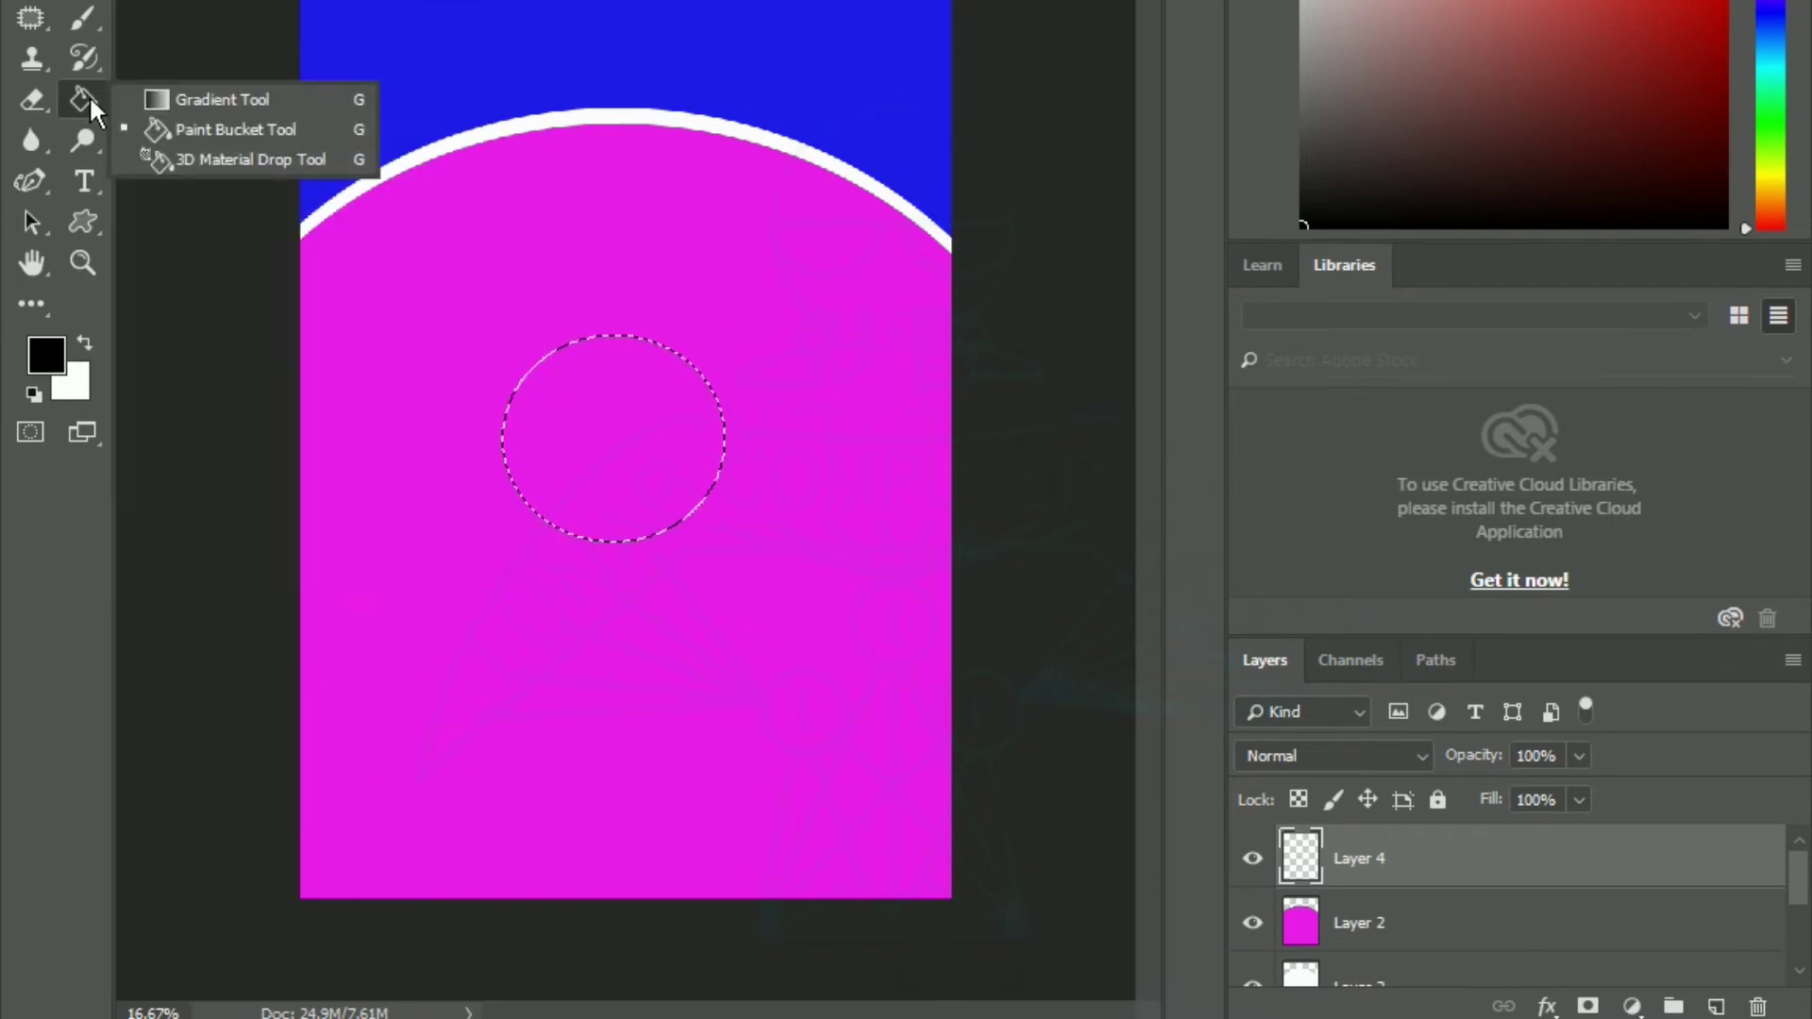
{"action": "left_click", "coordinate": [178, 102]}
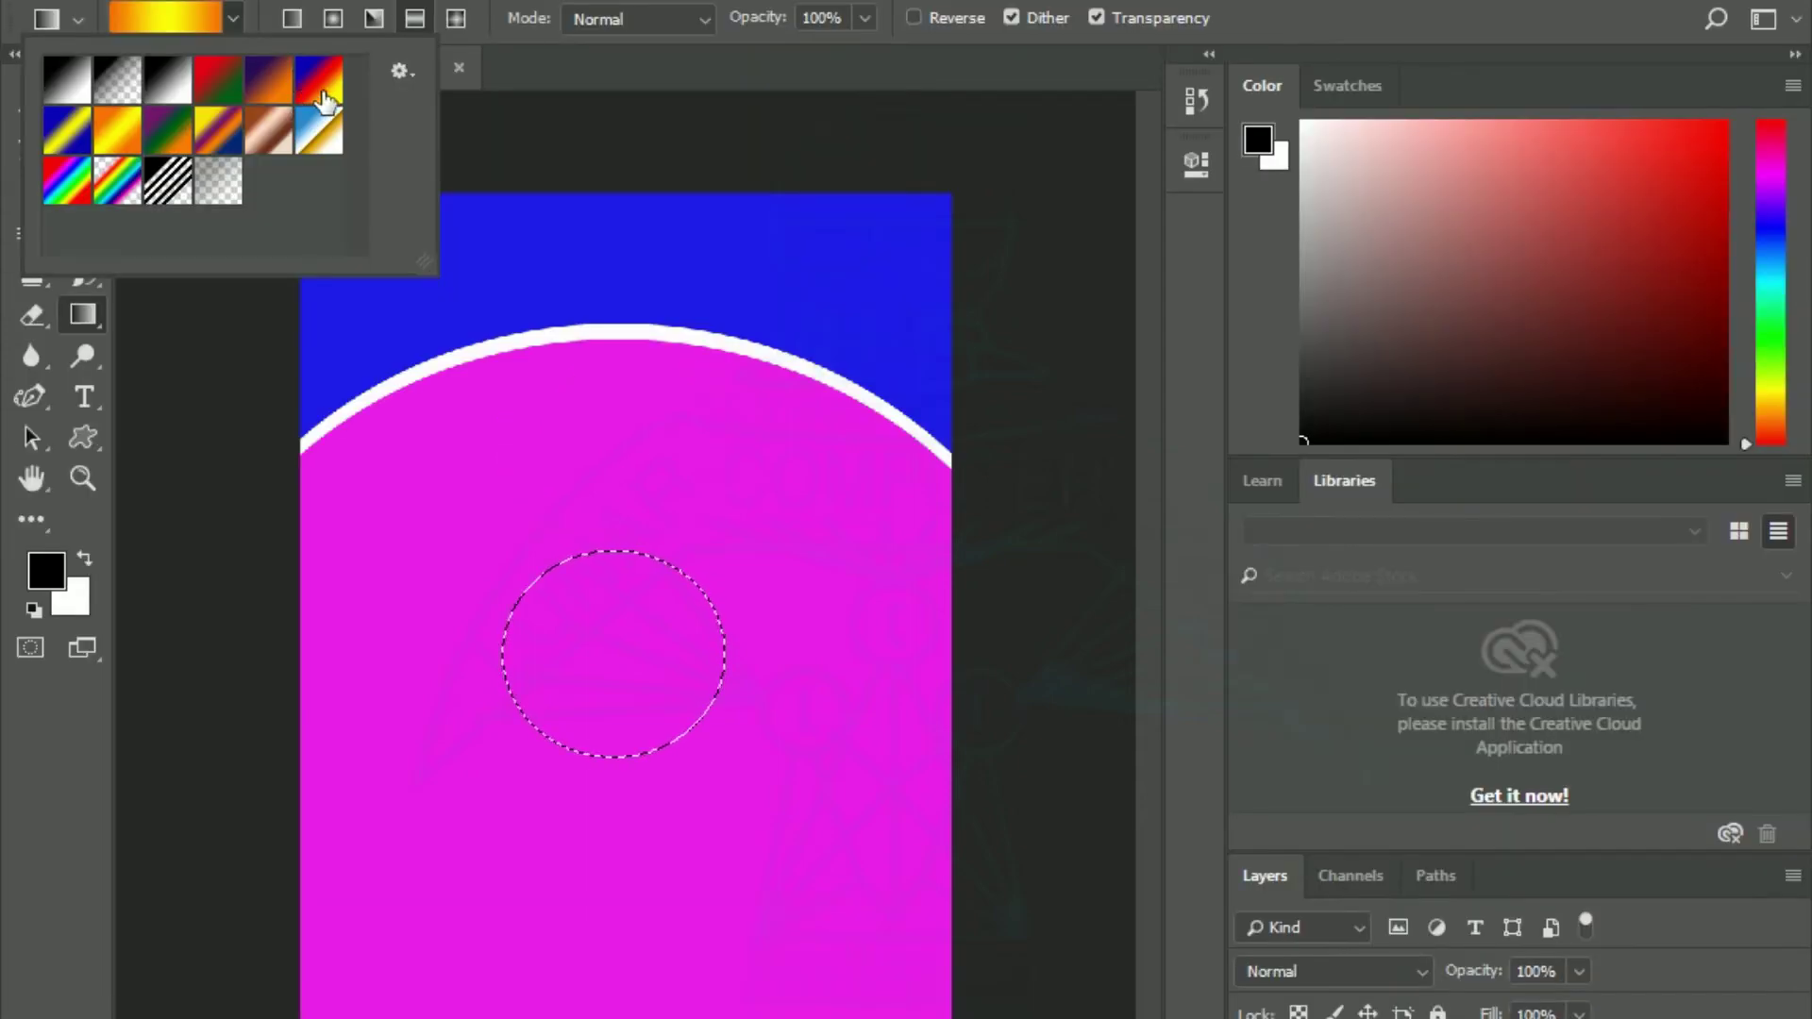
{"action": "left_click", "coordinate": [324, 101]}
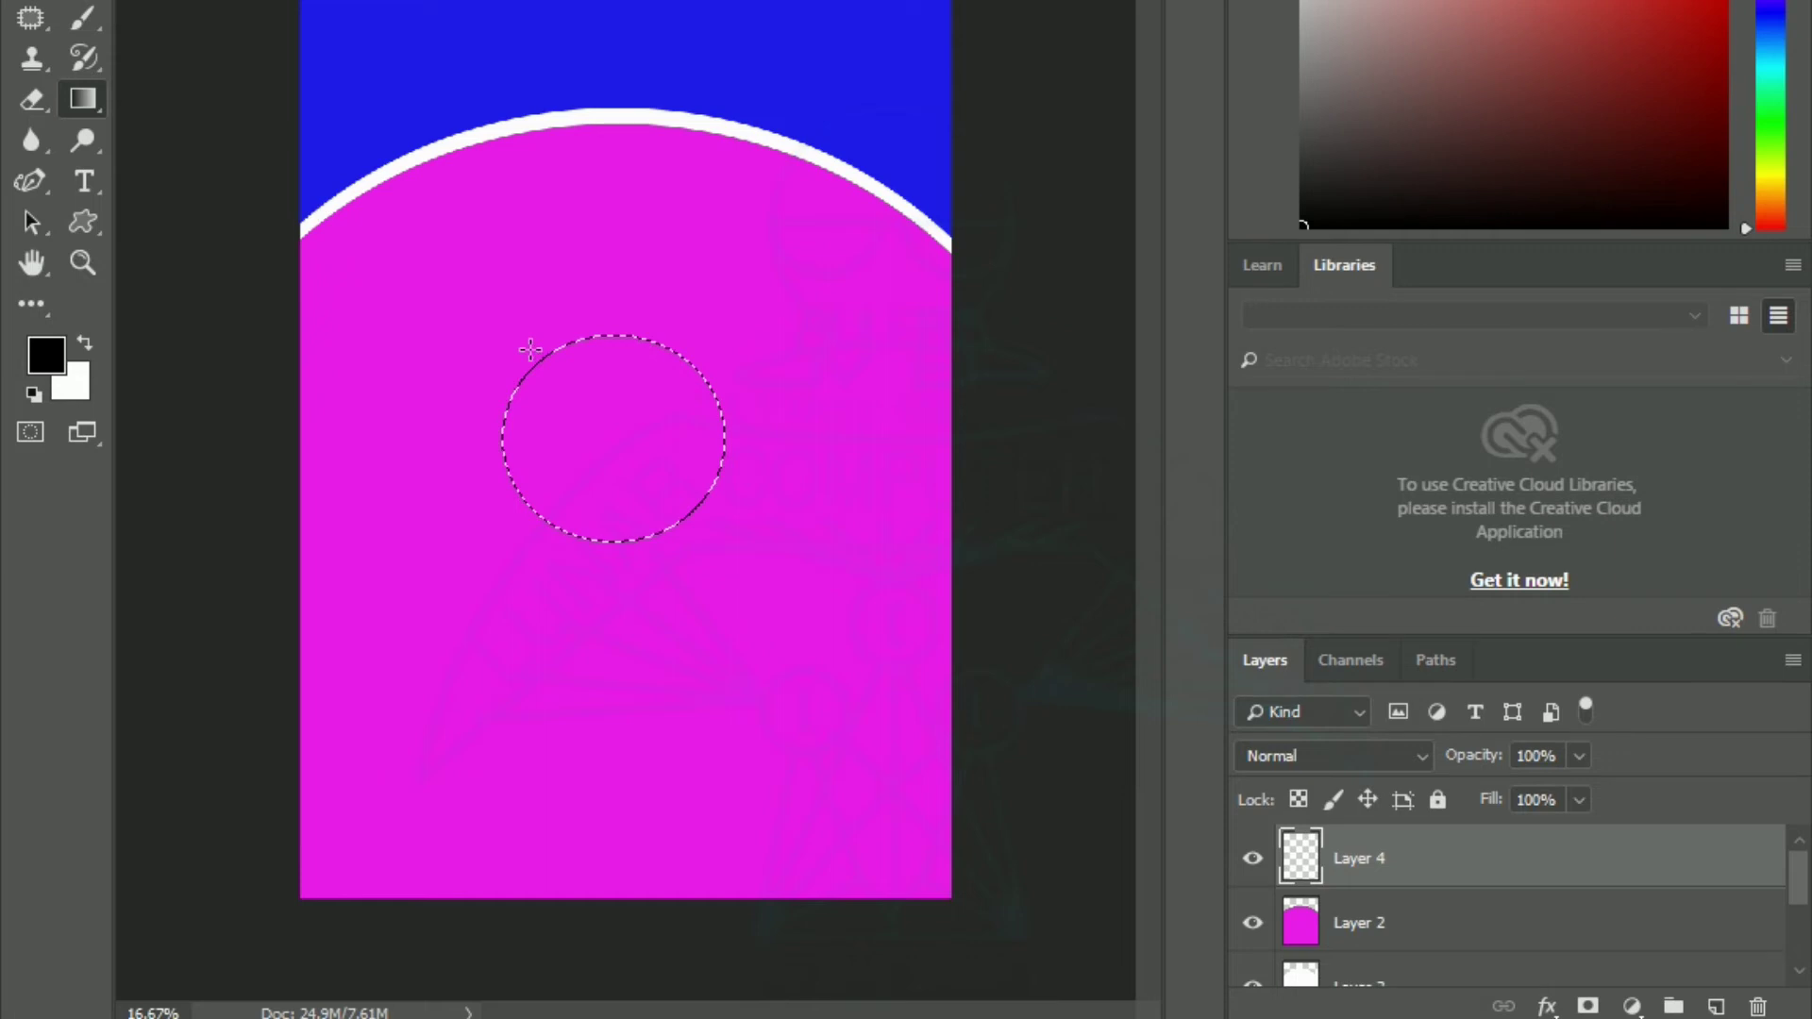
{"action": "left_click_drag", "start_coordinate": [714, 552], "coordinate": [719, 555]}
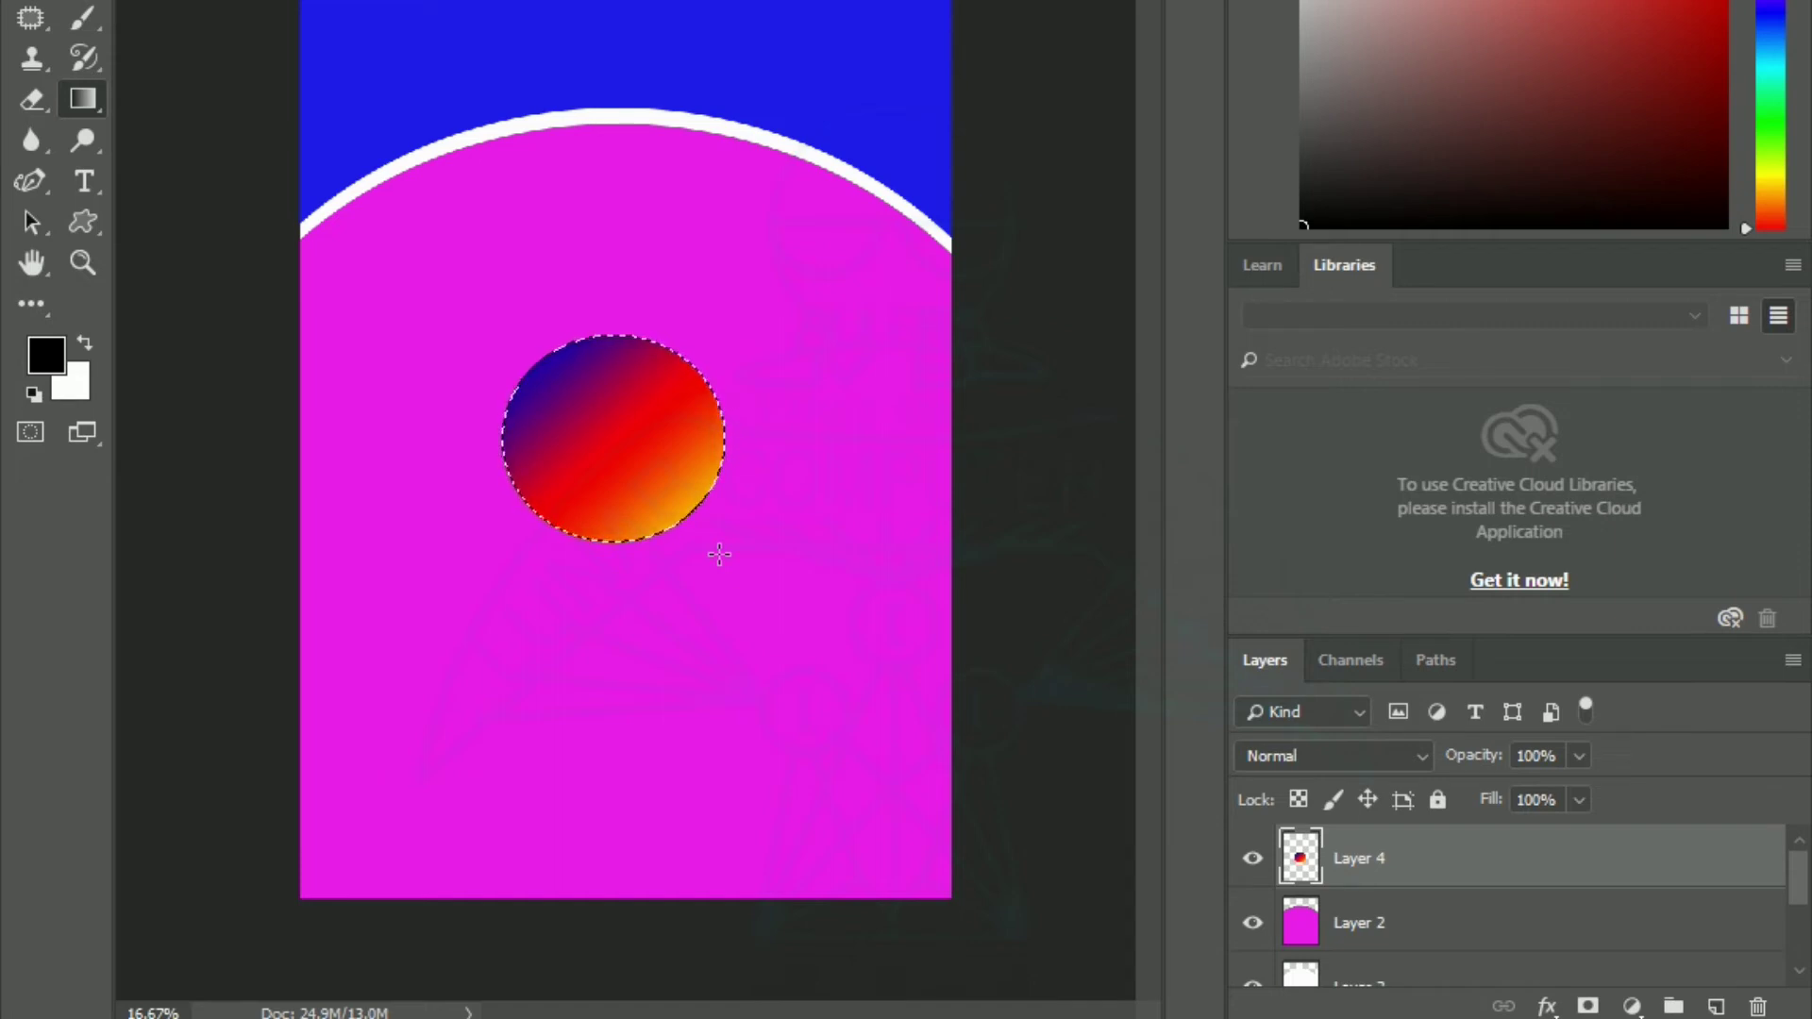
{"action": "key", "text": "ctrl+d"}
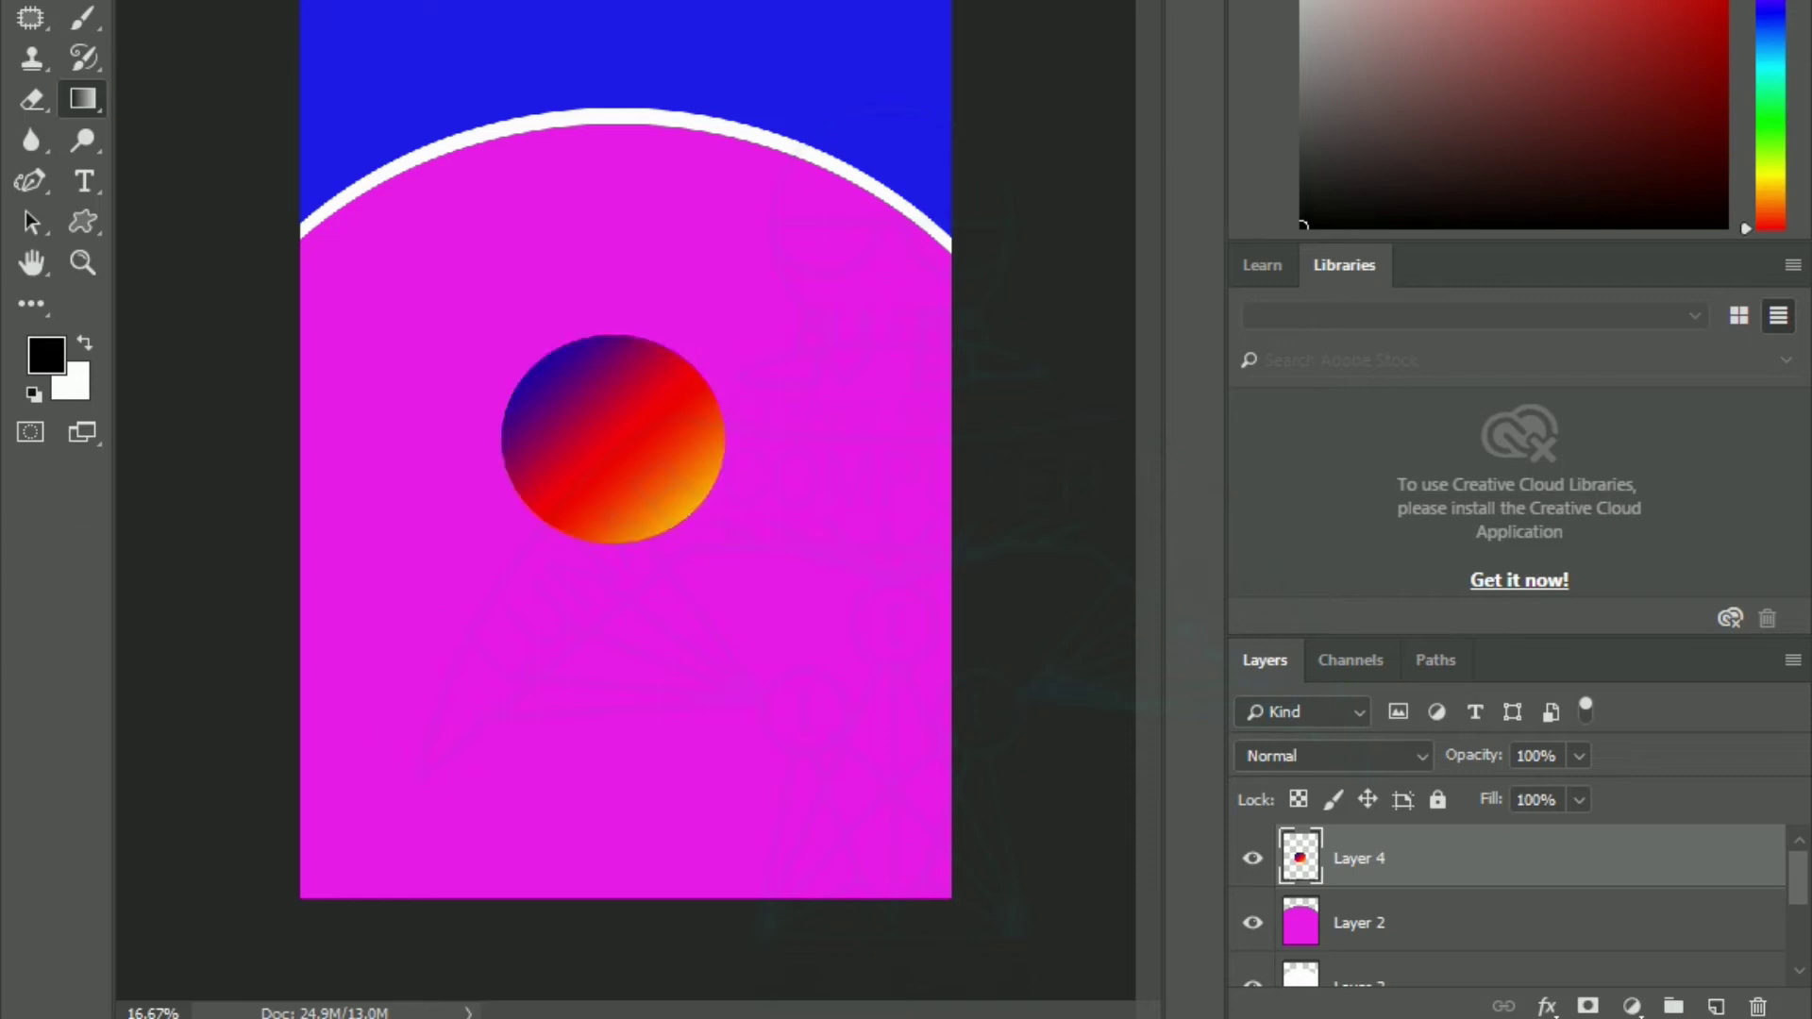
- Move the gradient circle to the upper right of the magenta area, just below the white rim
{"action": "key", "text": "v"}
{"action": "left_click_drag", "start_coordinate": [634, 395], "coordinate": [800, 295]}
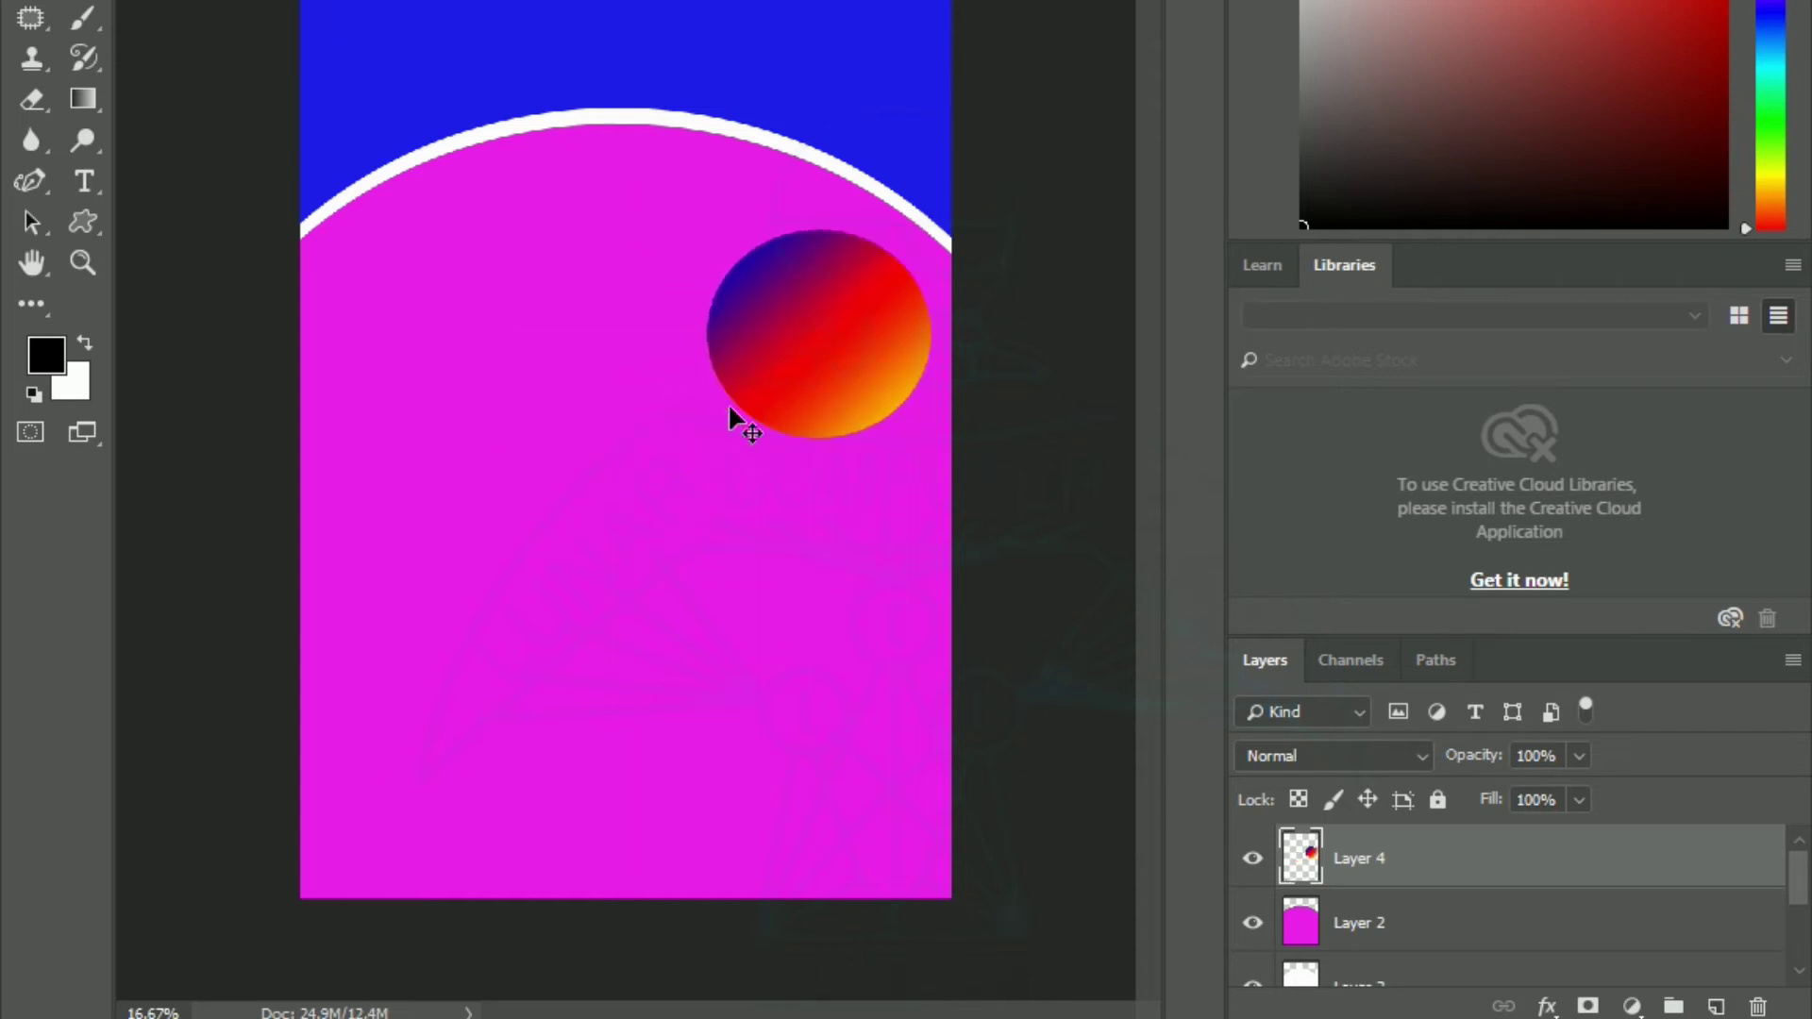
{"action": "left_click_drag", "start_coordinate": [820, 524], "coordinate": [804, 525]}
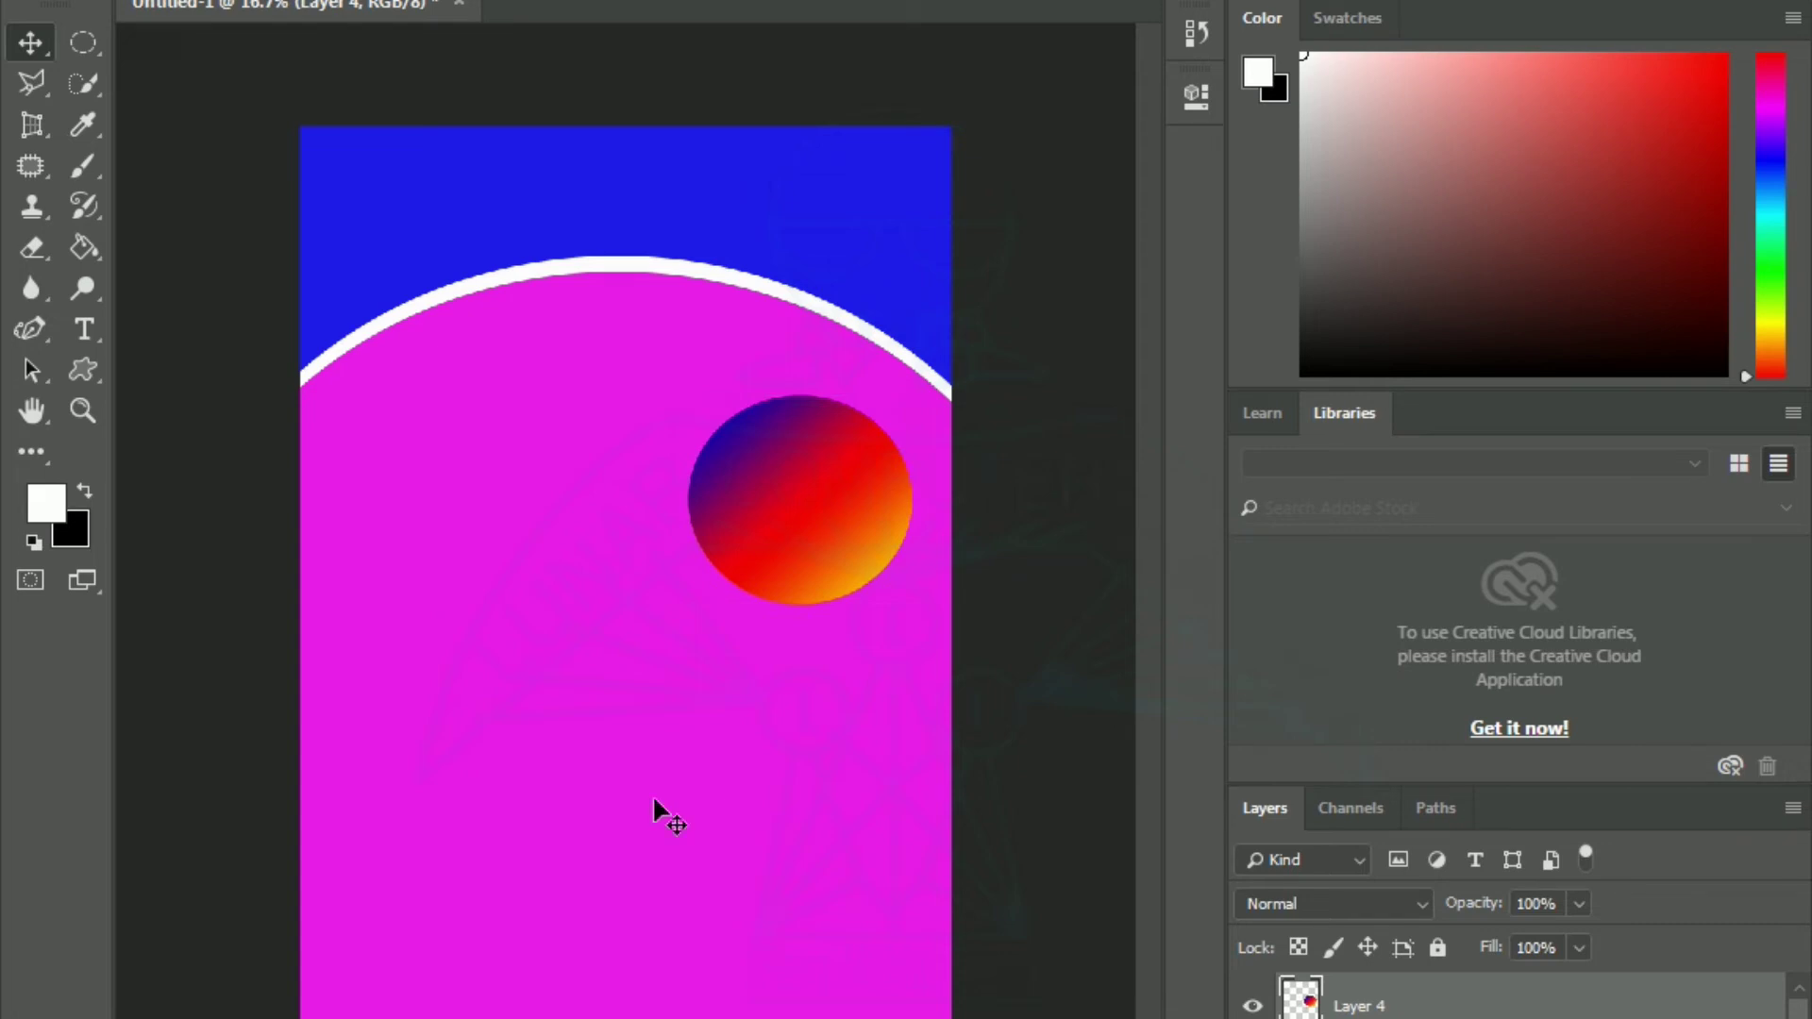
- Add a new layer and fill a slightly smaller elliptical selection beside the gradient circle with white
{"action": "key", "text": "ctrl+shift+alt+n"}
{"action": "left_click", "coordinate": [79, 49]}
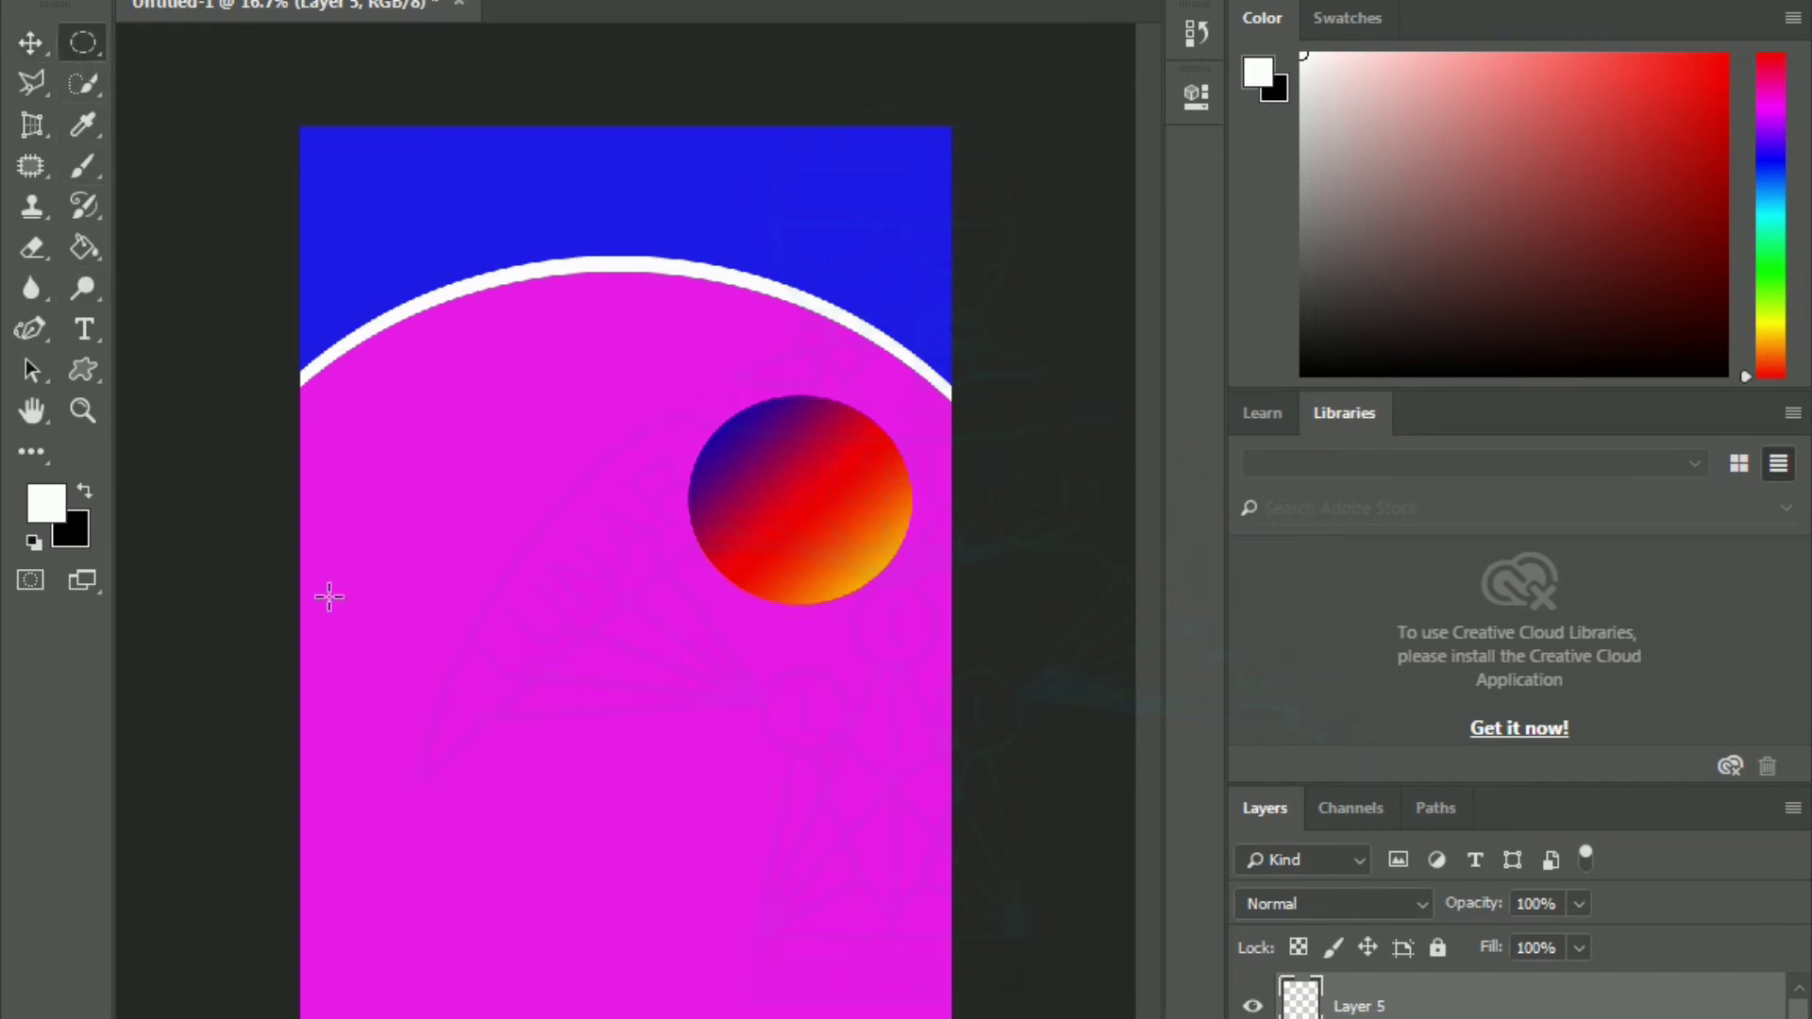
{"action": "left_click_drag", "start_coordinate": [462, 506], "coordinate": [660, 689]}
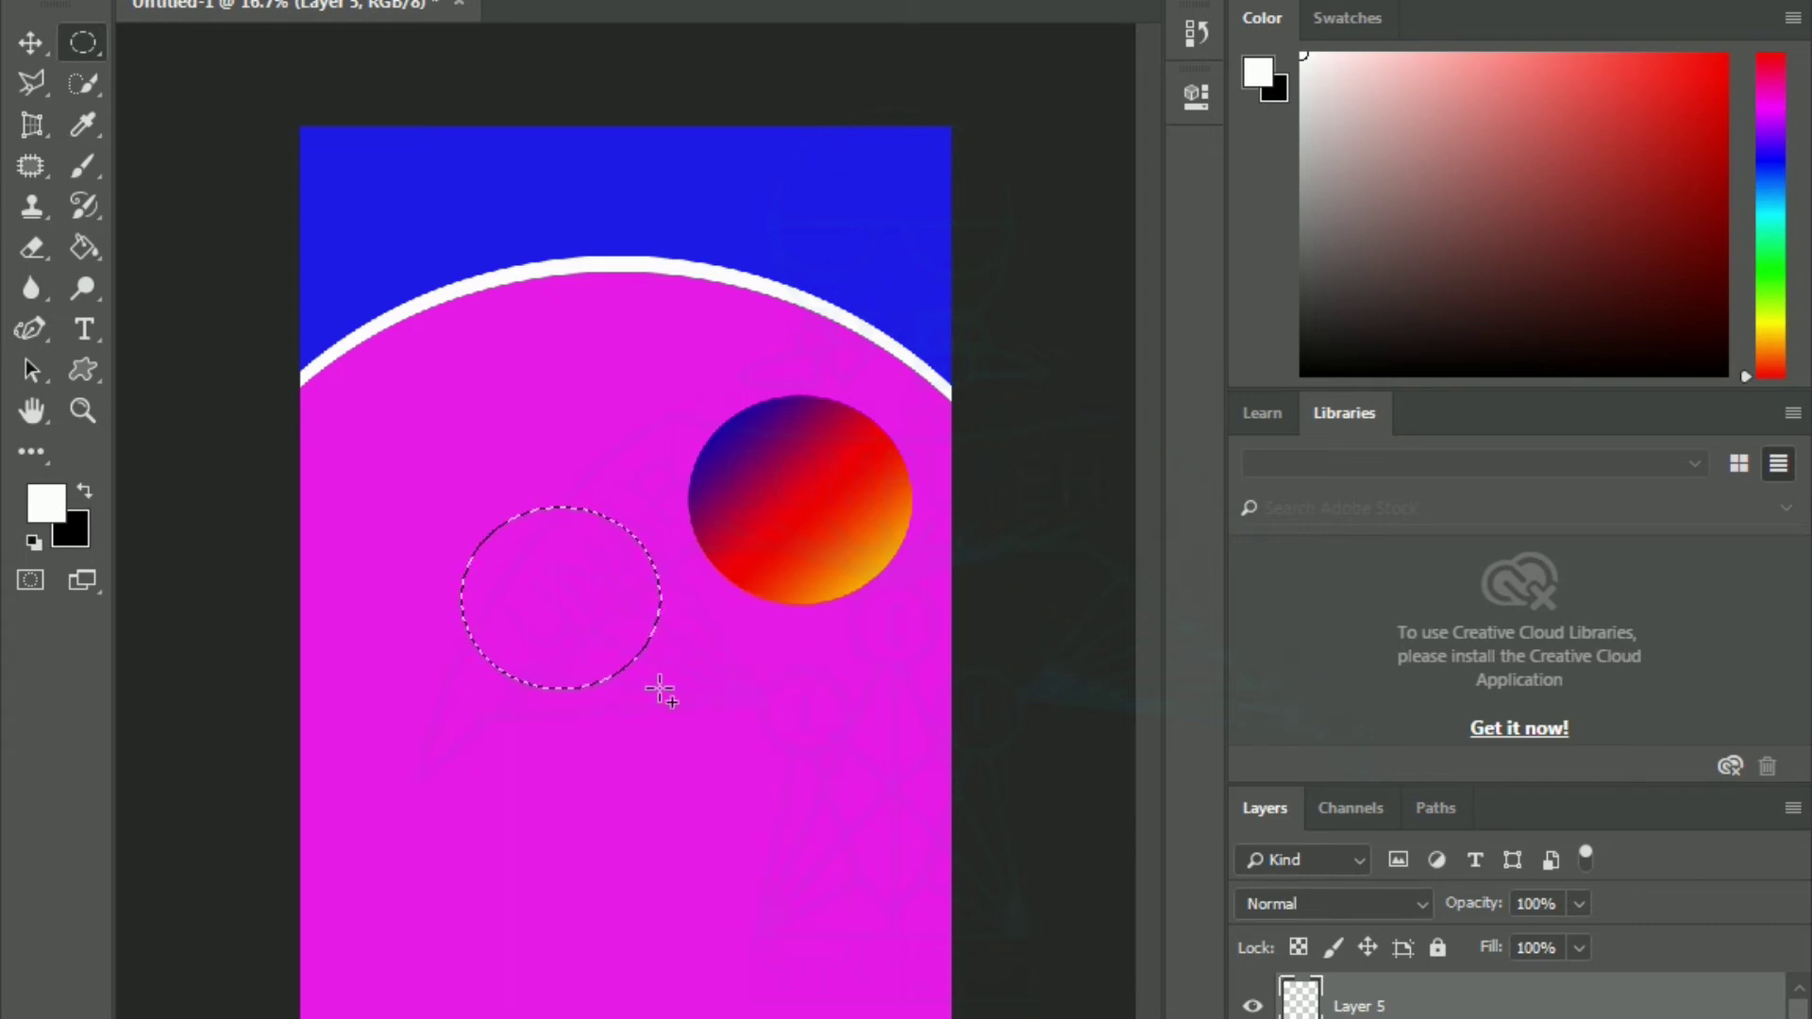
{"action": "key", "text": "alt+BackSpace"}
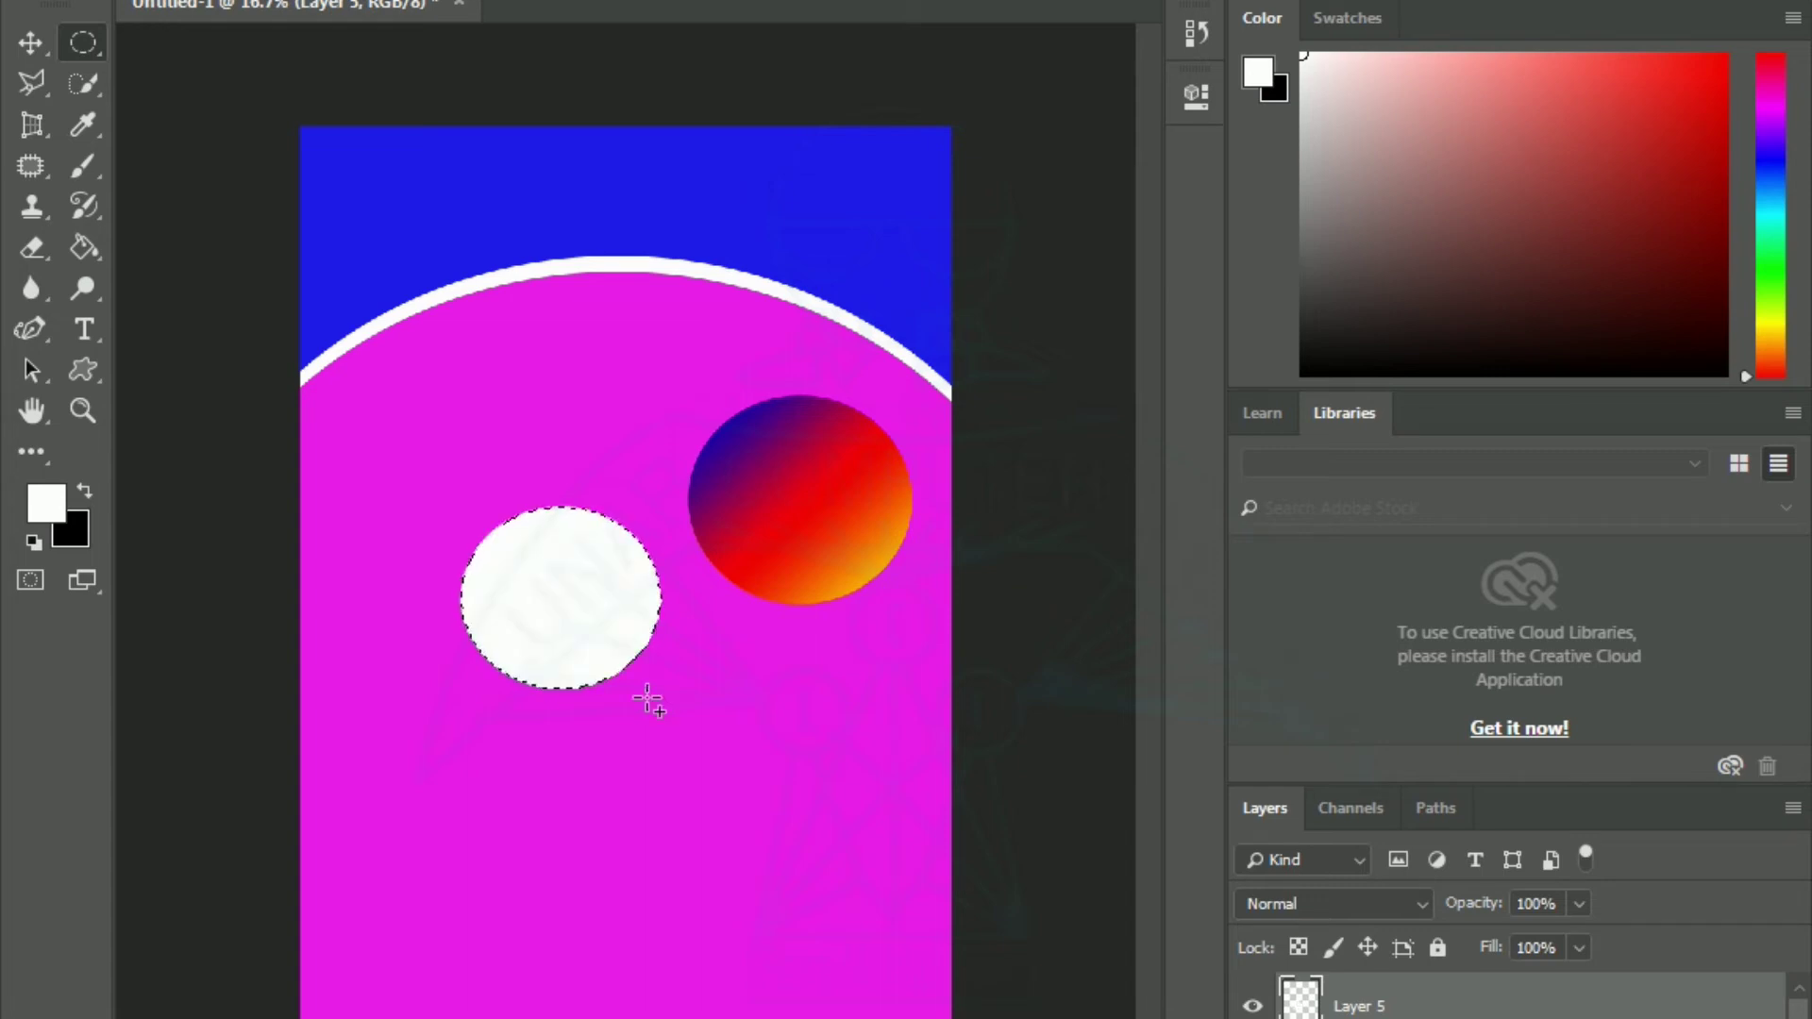
{"action": "left_click", "coordinate": [47, 512]}
{"action": "key", "text": "Escape"}
- Move the white ellipse onto the lower right of the gradient circle, leaving a gradient crescent, and deselect it
{"action": "left_click", "coordinate": [31, 42]}
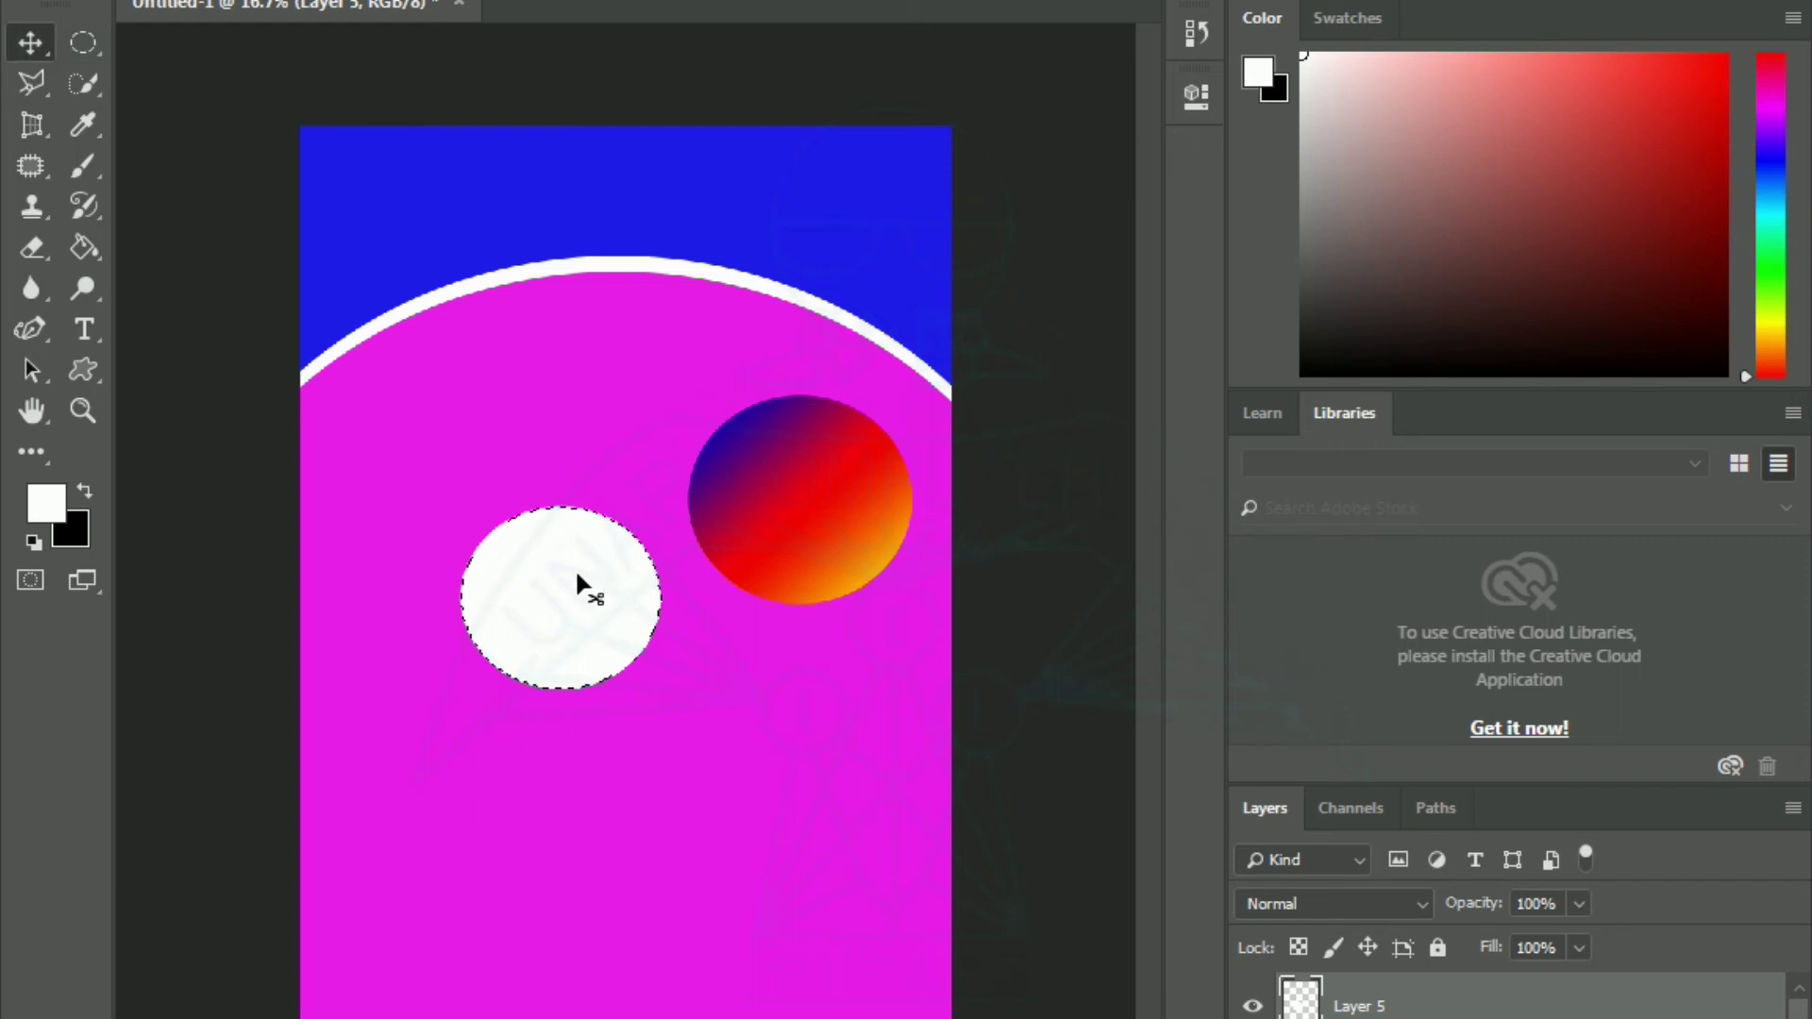
{"action": "left_click_drag", "start_coordinate": [578, 576], "coordinate": [830, 498]}
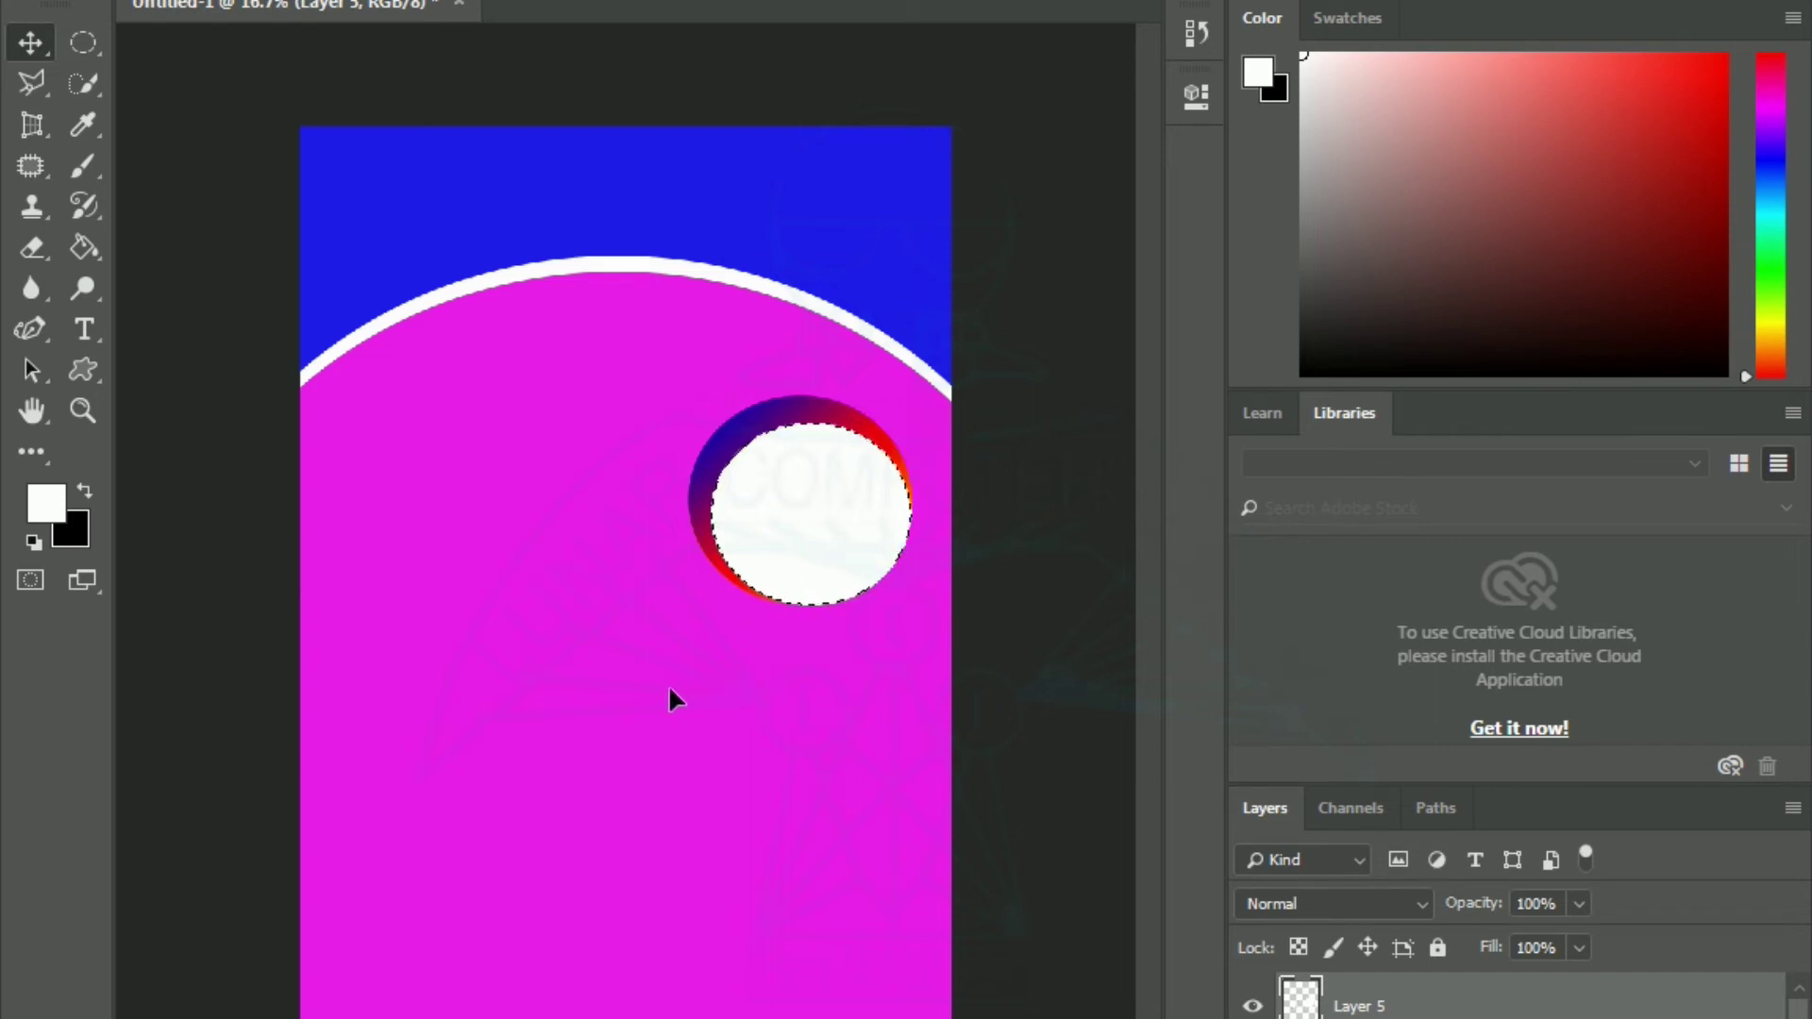
{"action": "key", "text": "ctrl+d"}
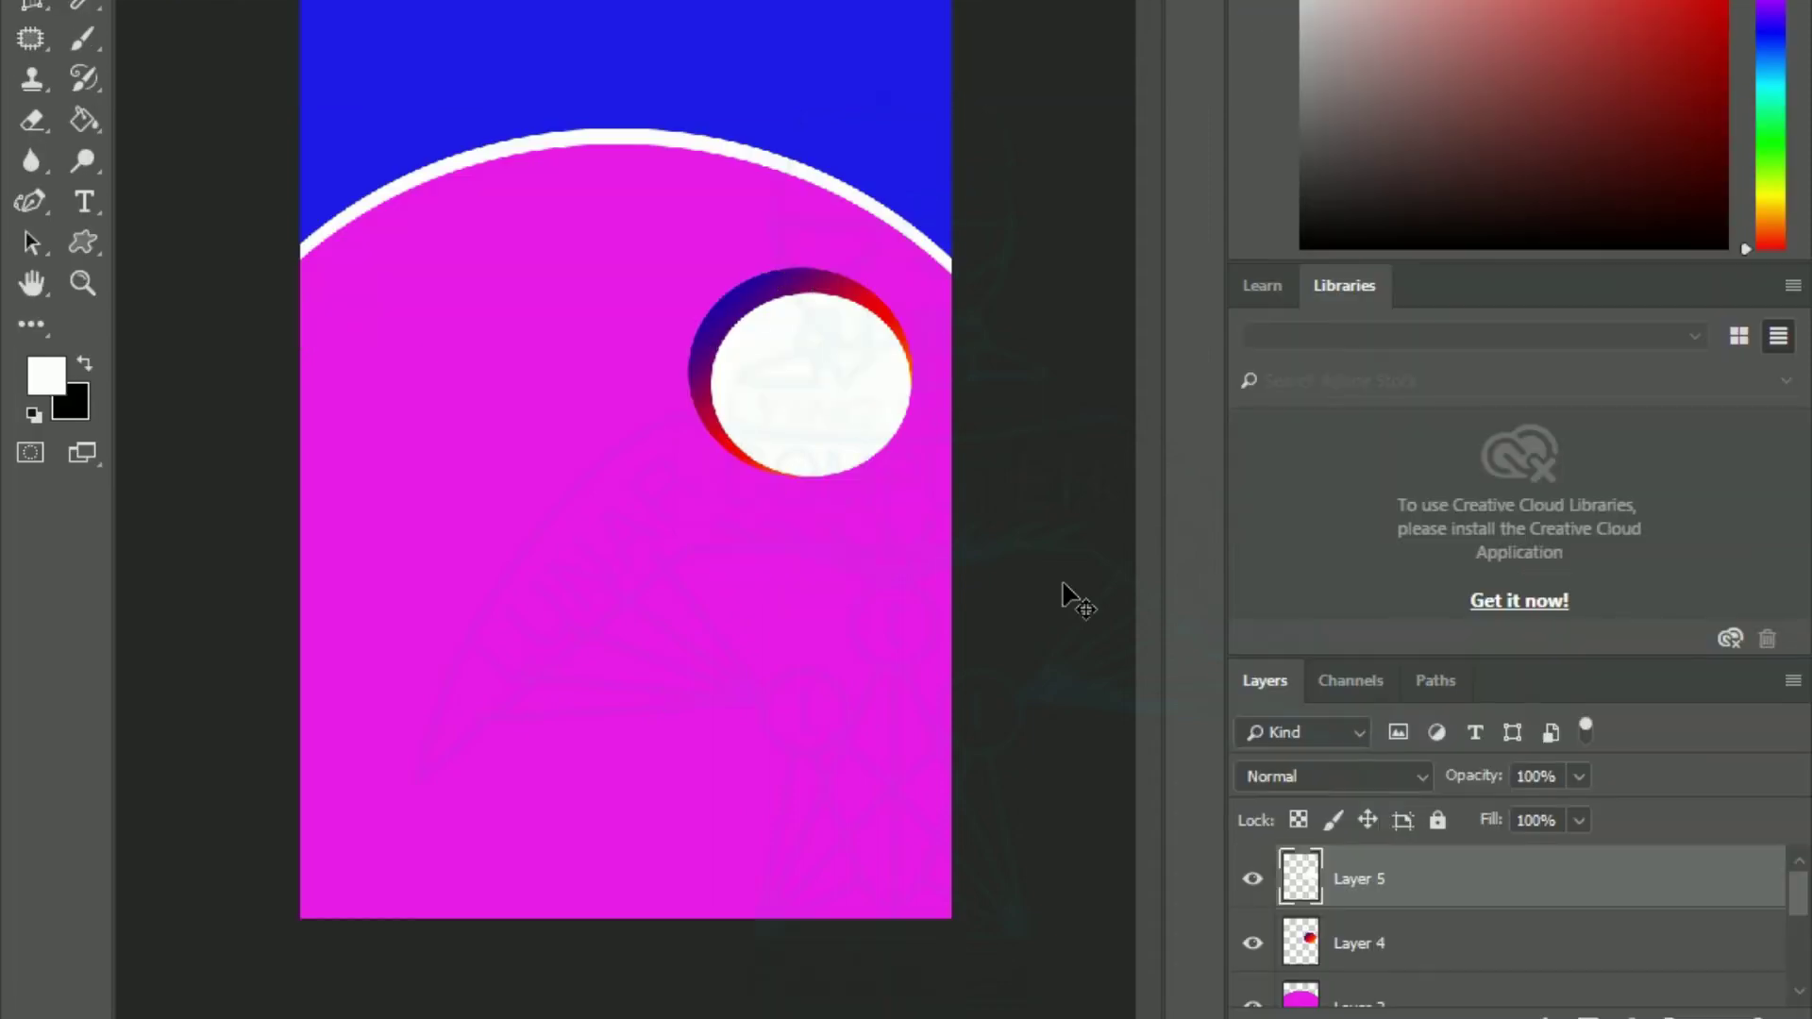
- Merge the white ellipse layer and the gradient circle layer, Layer 5 and Layer 4, into one layer
{"action": "left_click", "coordinate": [1344, 962]}
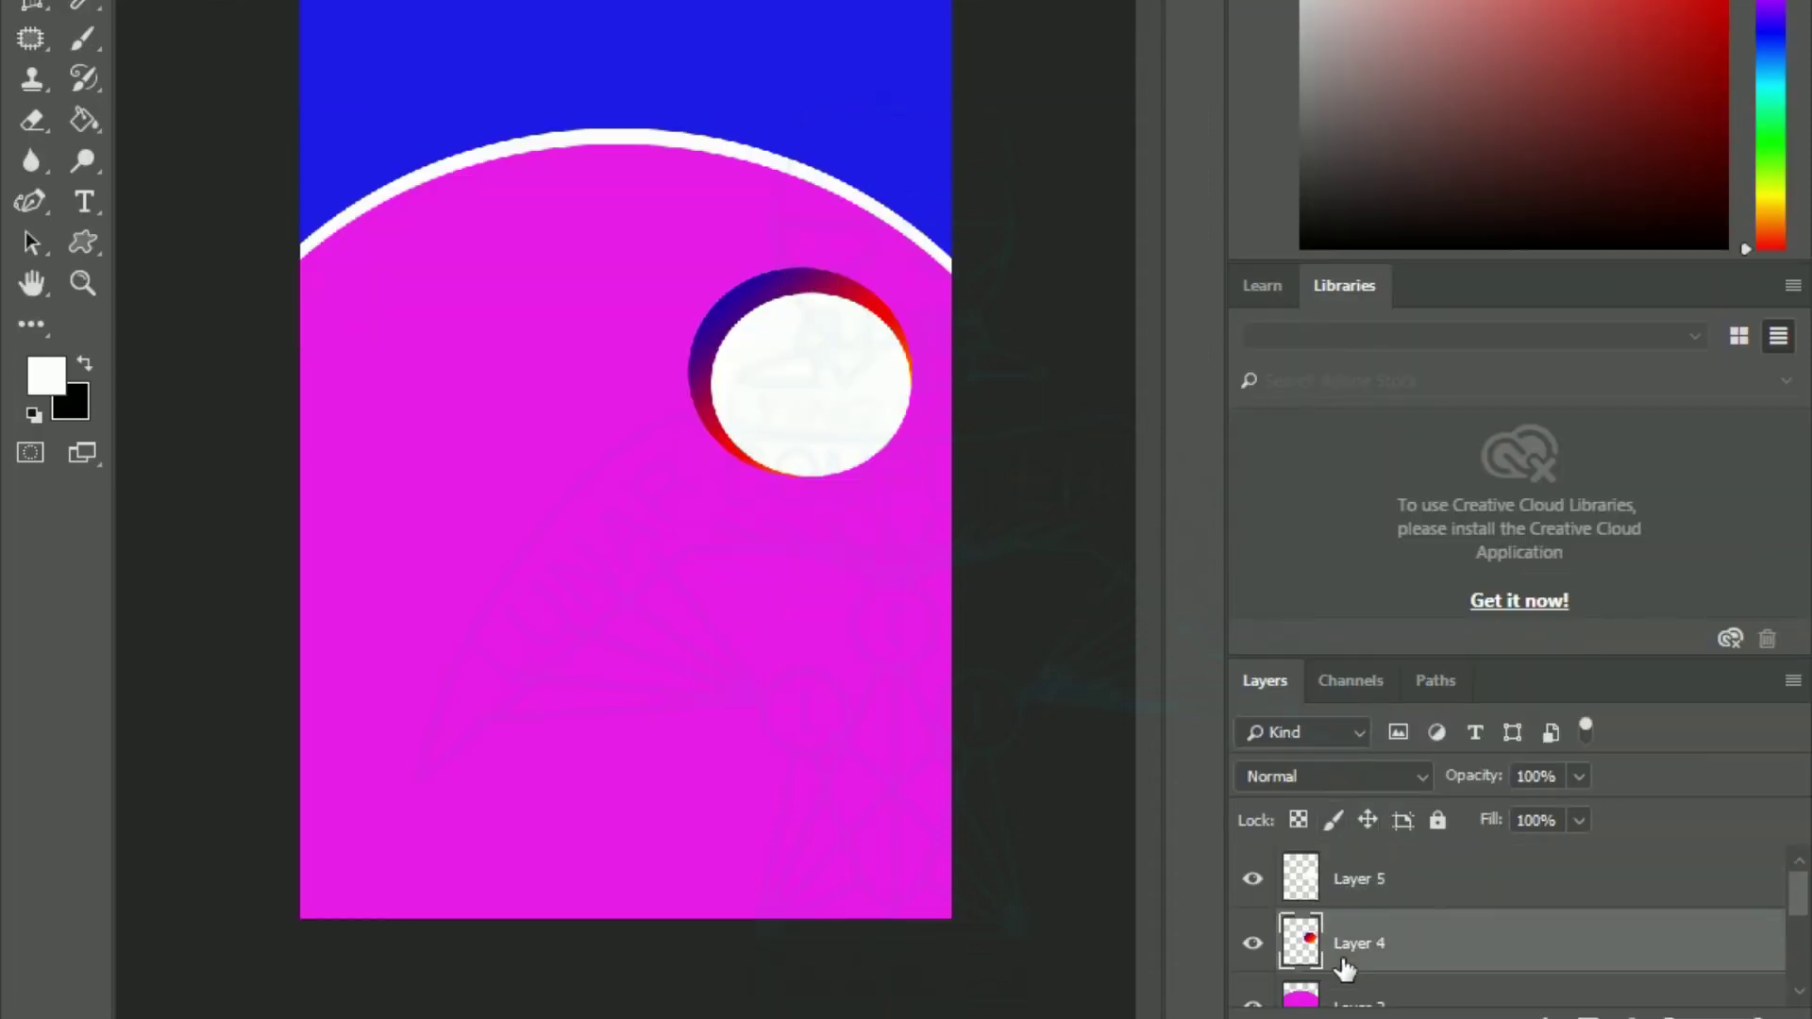
{"action": "left_click", "coordinate": [1344, 866]}
{"action": "left_click", "coordinate": [1347, 955]}
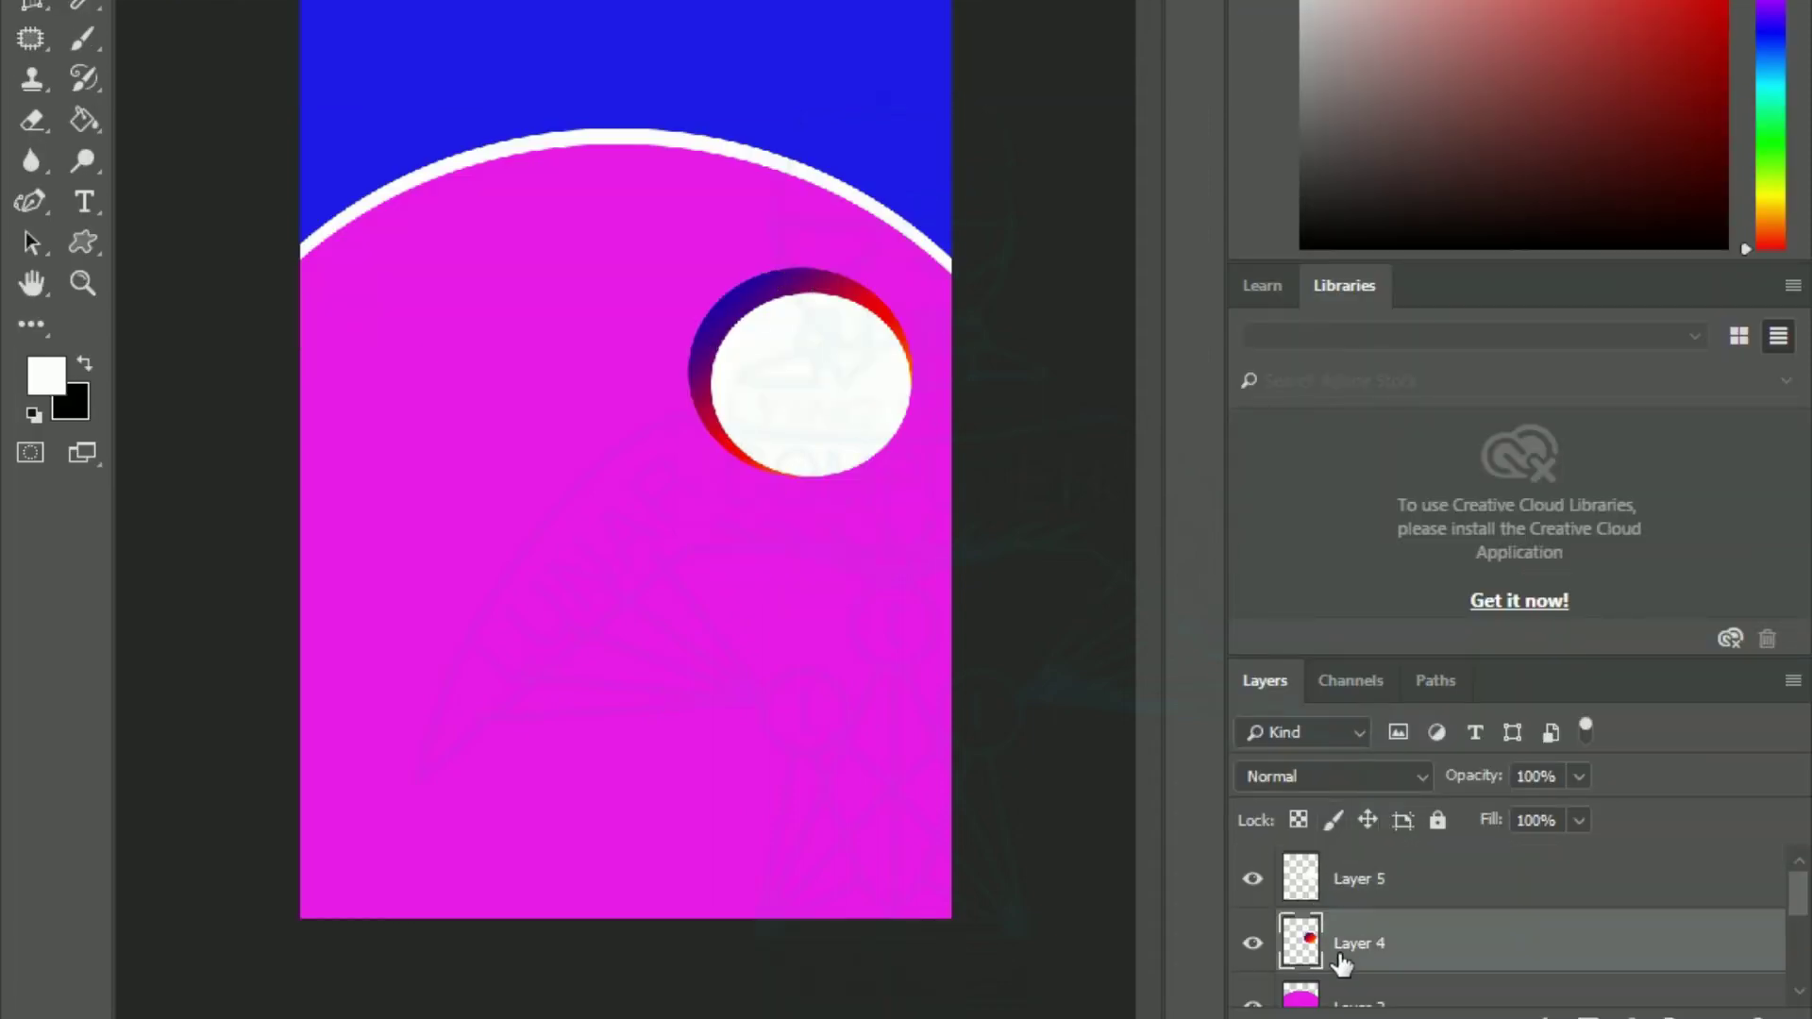
{"action": "left_click", "coordinate": [1302, 883]}
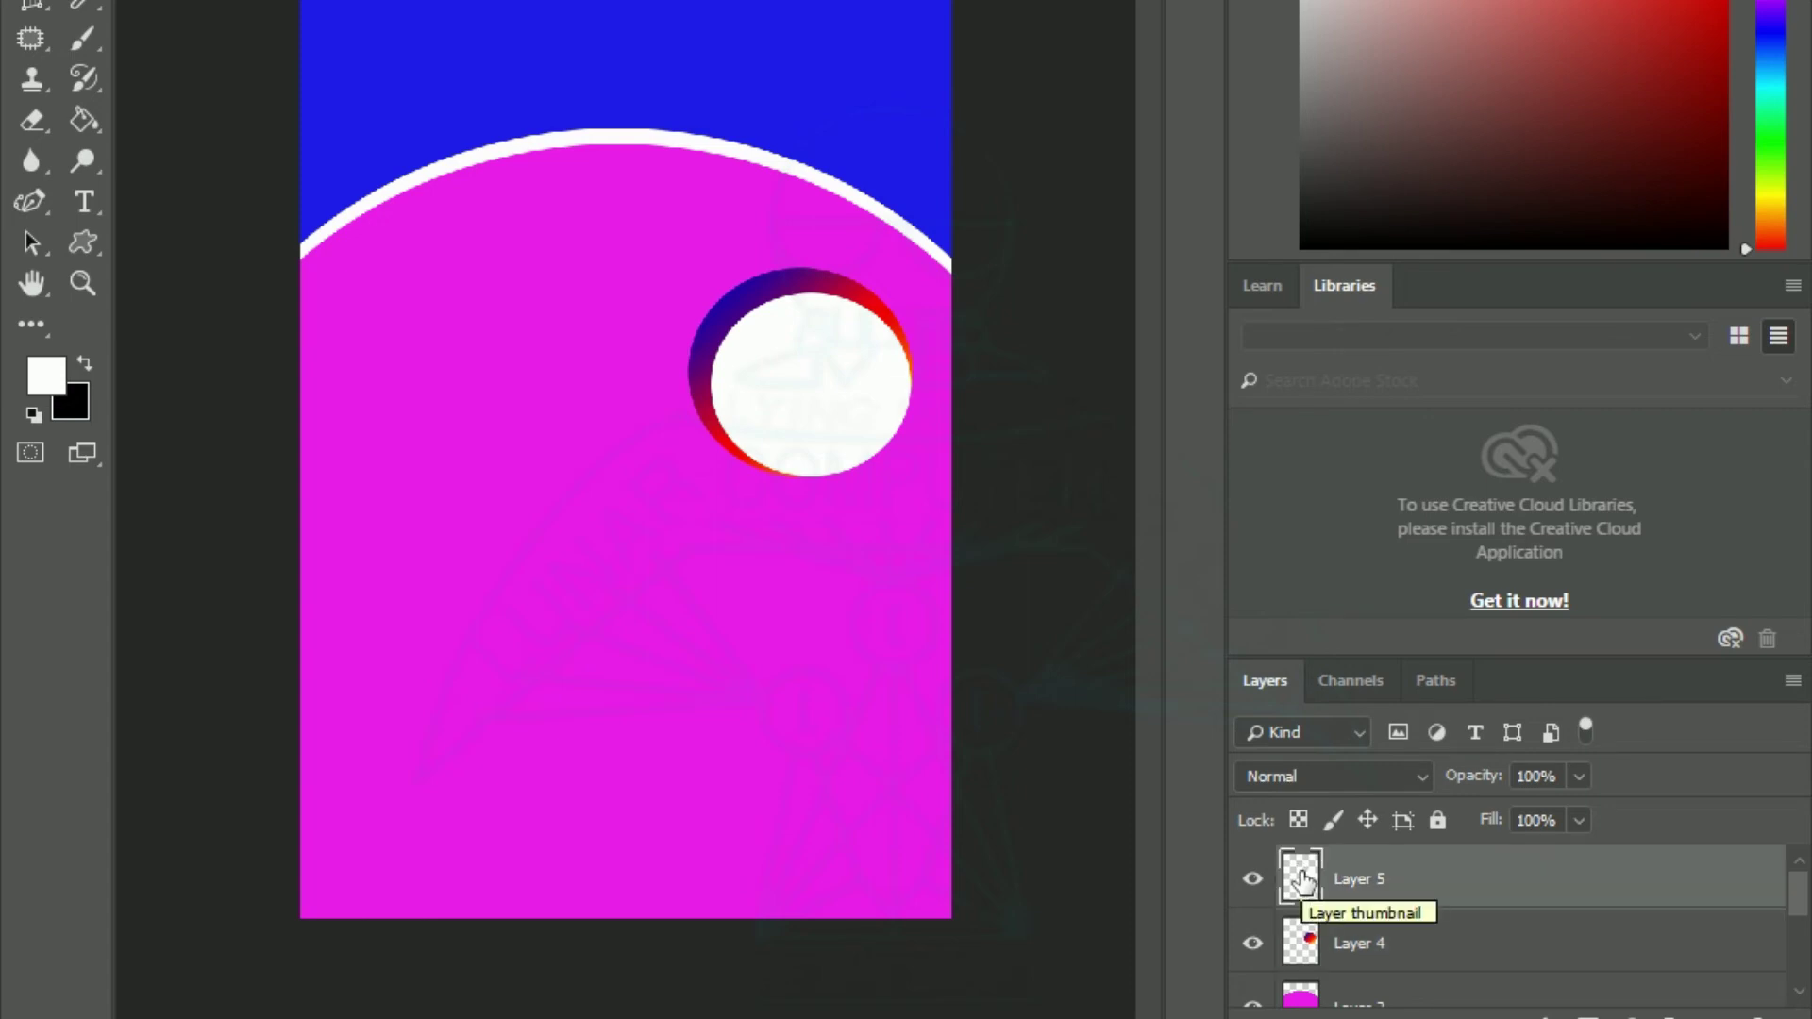
{"action": "left_click", "coordinate": [1370, 947], "text": "shift"}
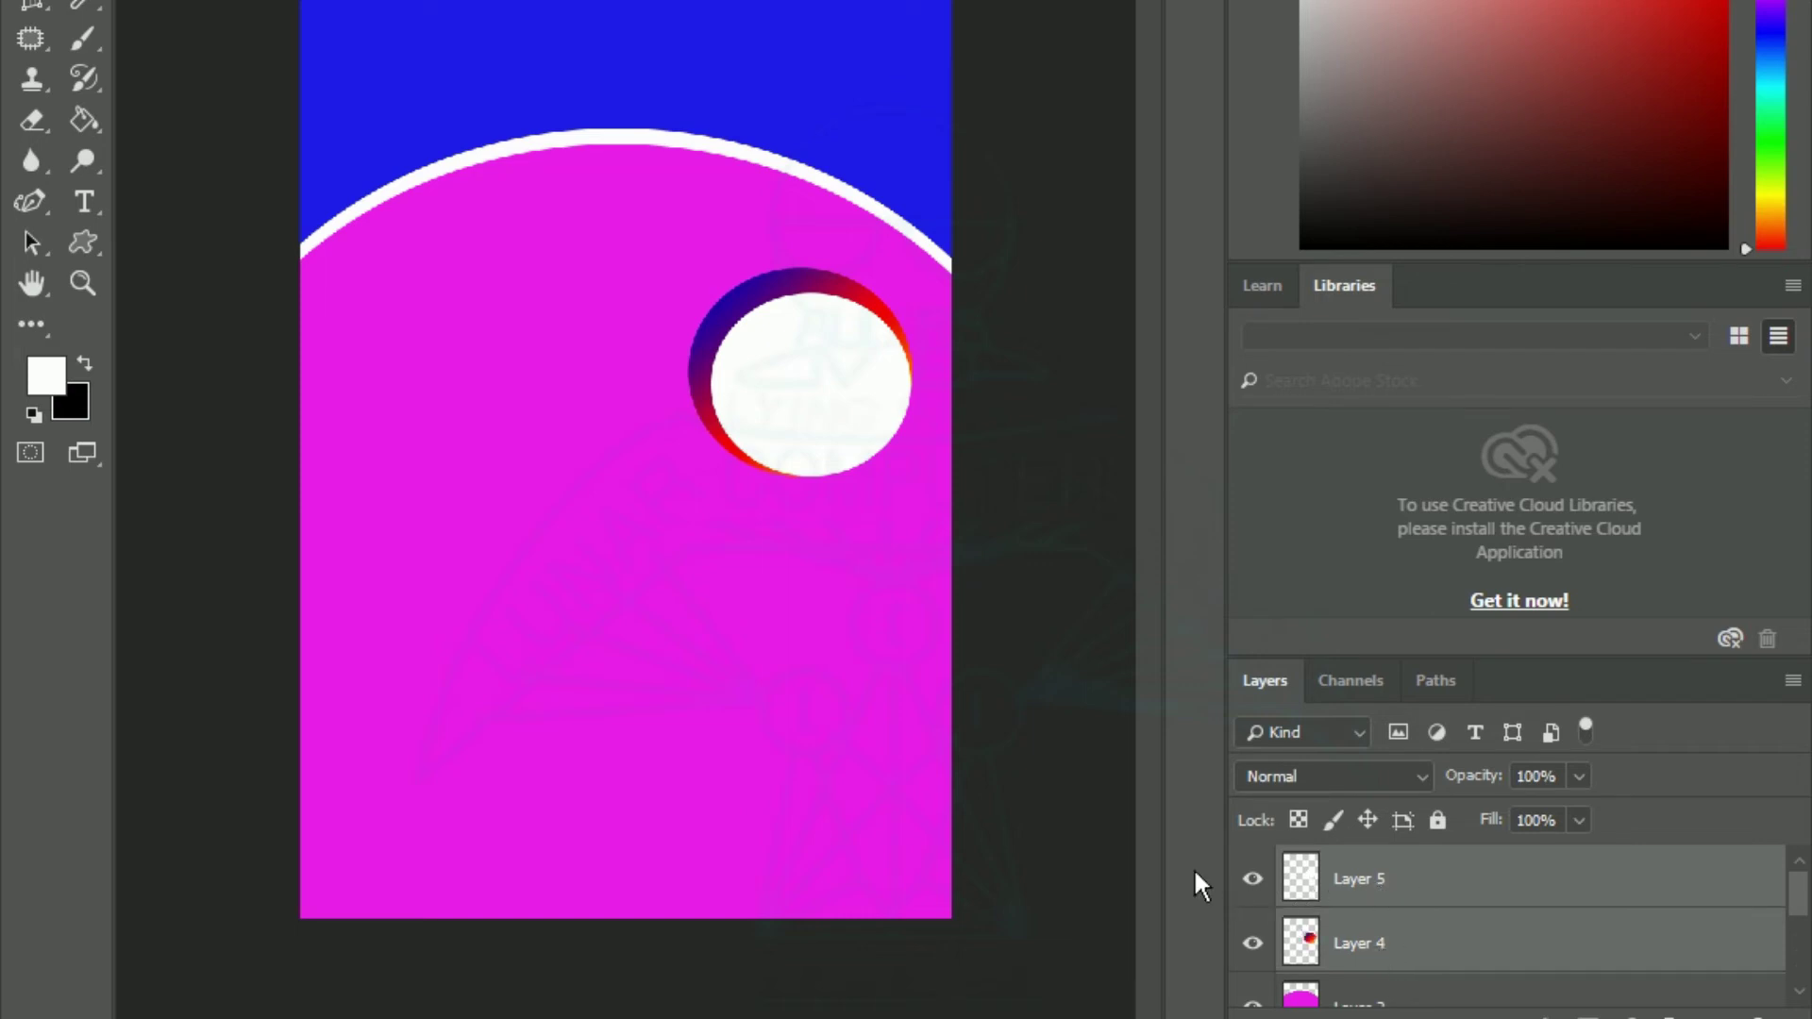
{"action": "key", "text": "ctrl+e"}
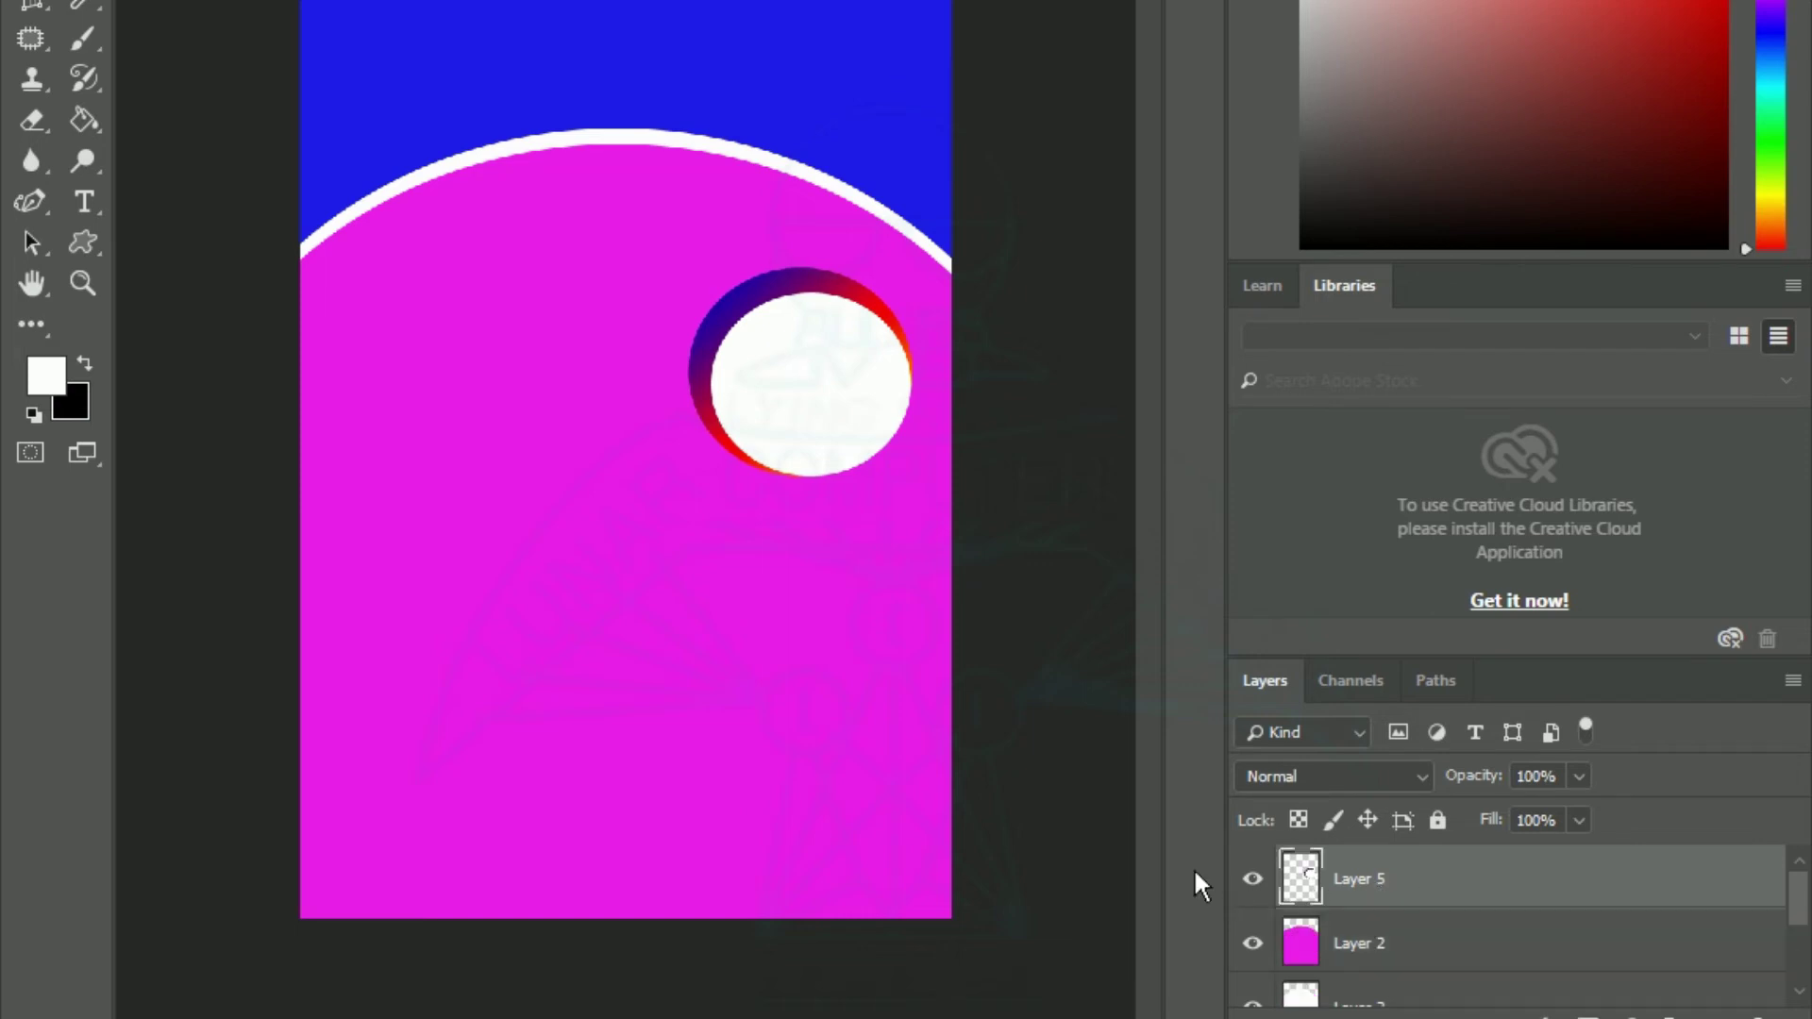
- Duplicate the merged circle twice, placing one copy directly below it and the other near the lower middle of the magenta area
{"action": "left_click_drag", "start_coordinate": [828, 453], "coordinate": [831, 601]}
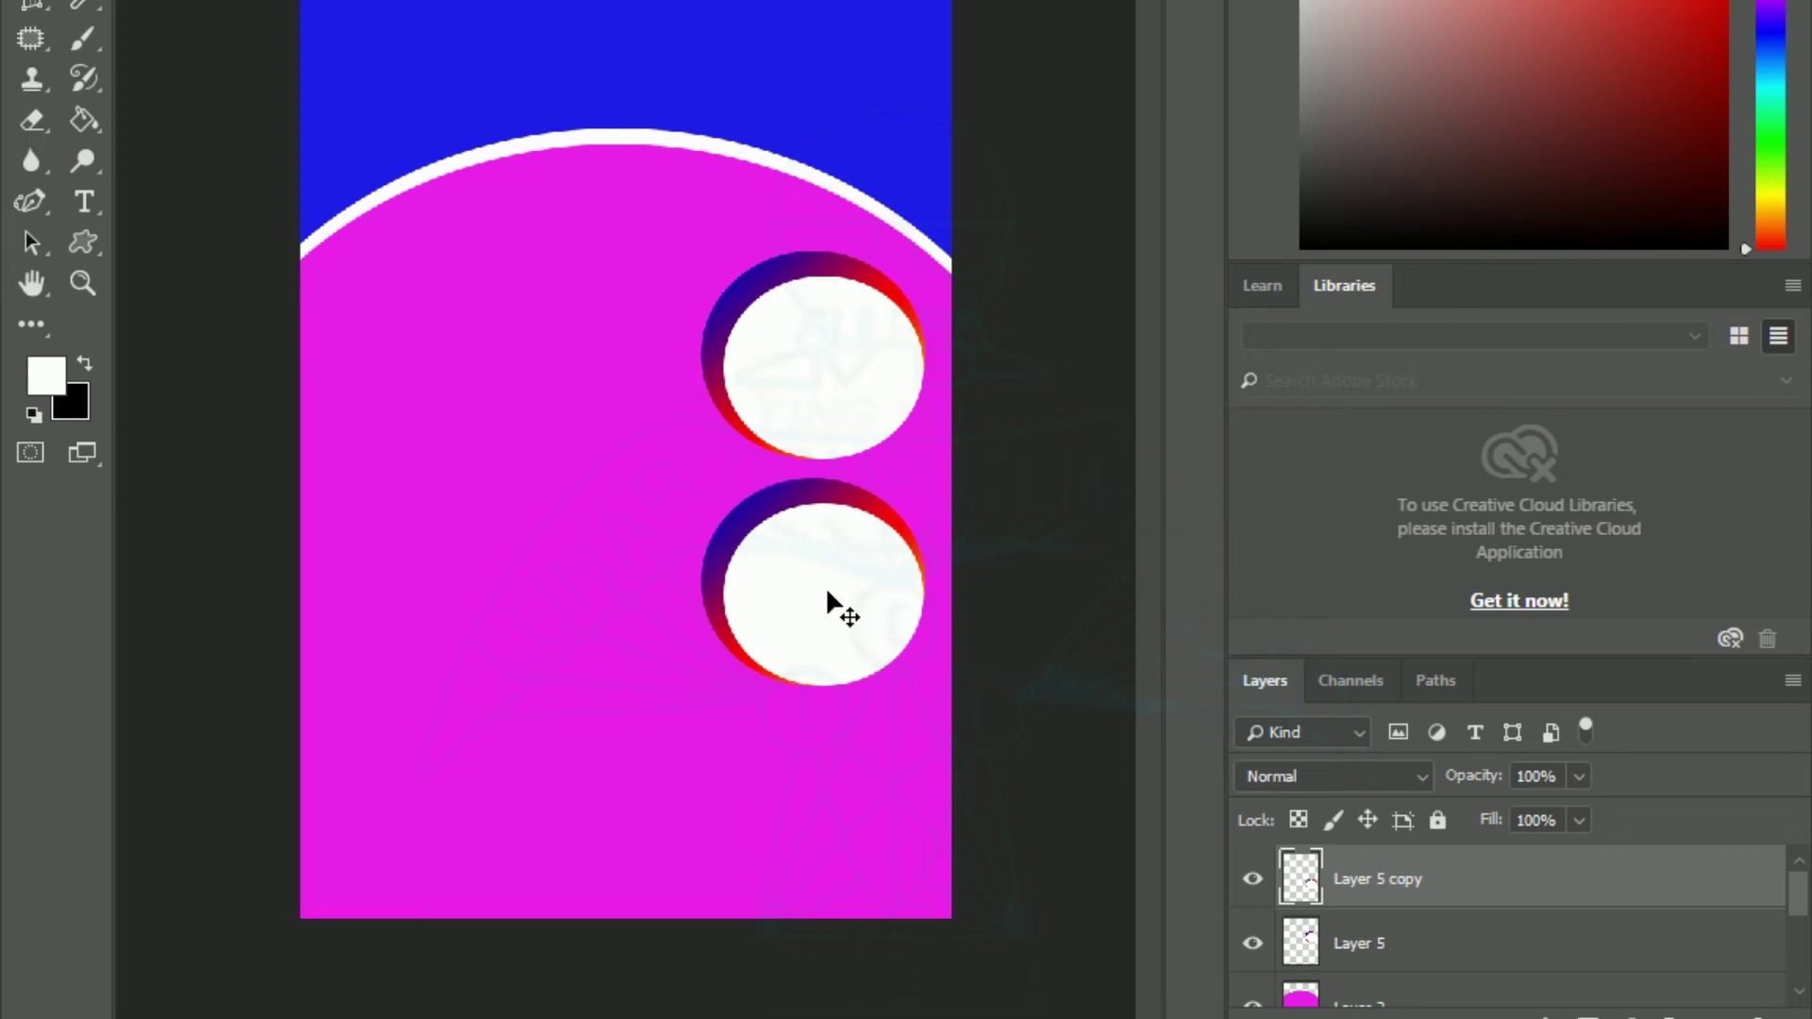
{"action": "left_click_drag", "start_coordinate": [826, 593], "coordinate": [692, 814]}
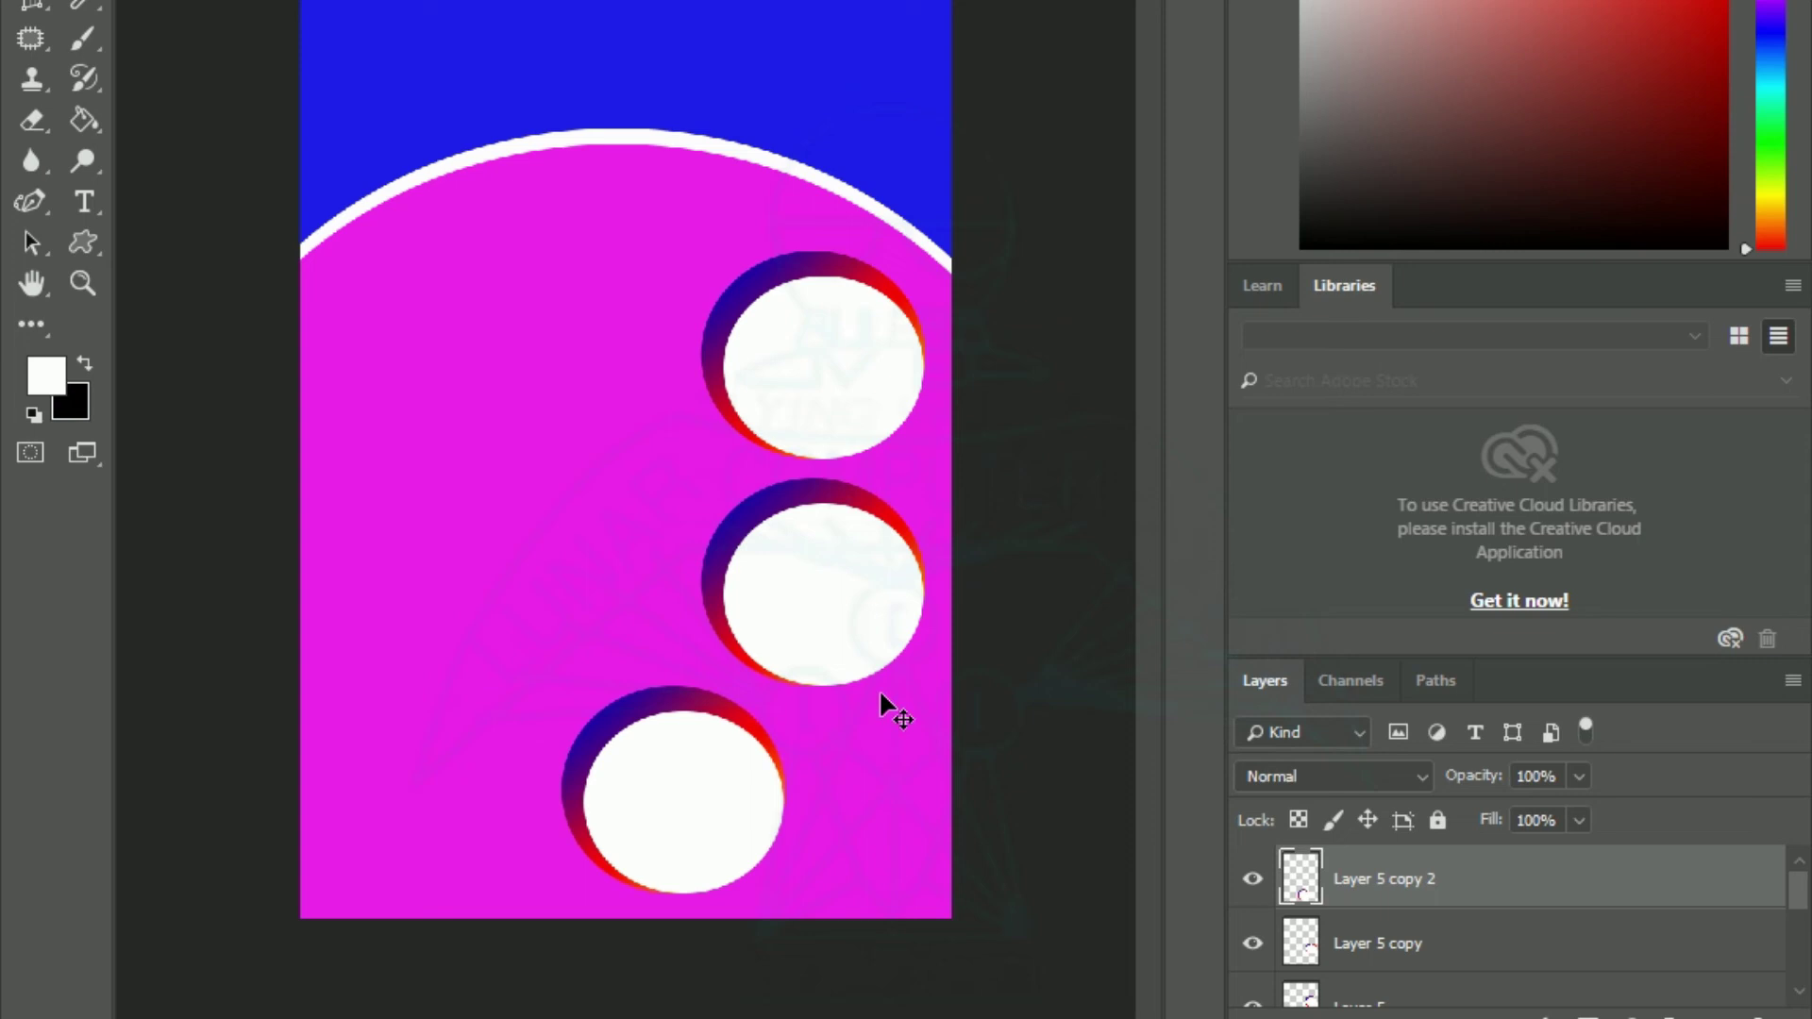
- Flip the middle circle copy both horizontally and vertically, and shift it slightly downward
{"action": "left_click", "coordinate": [802, 589]}
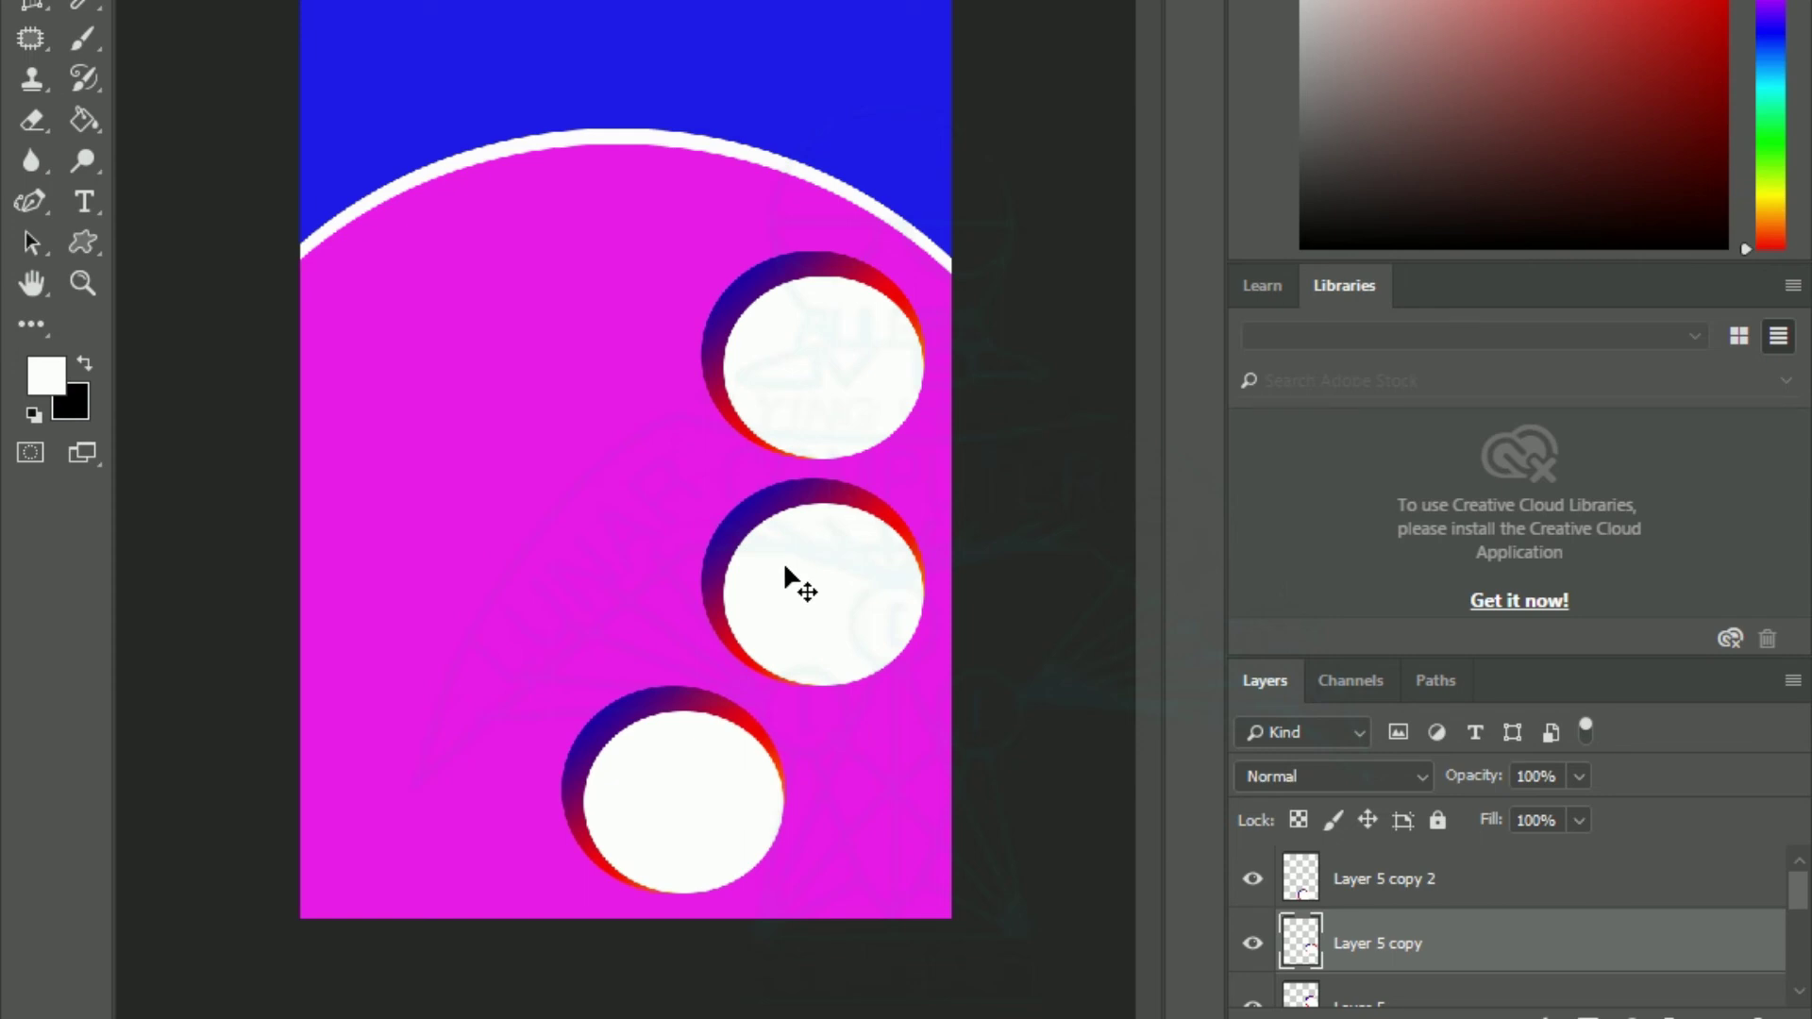
{"action": "key", "text": "ctrl+t"}
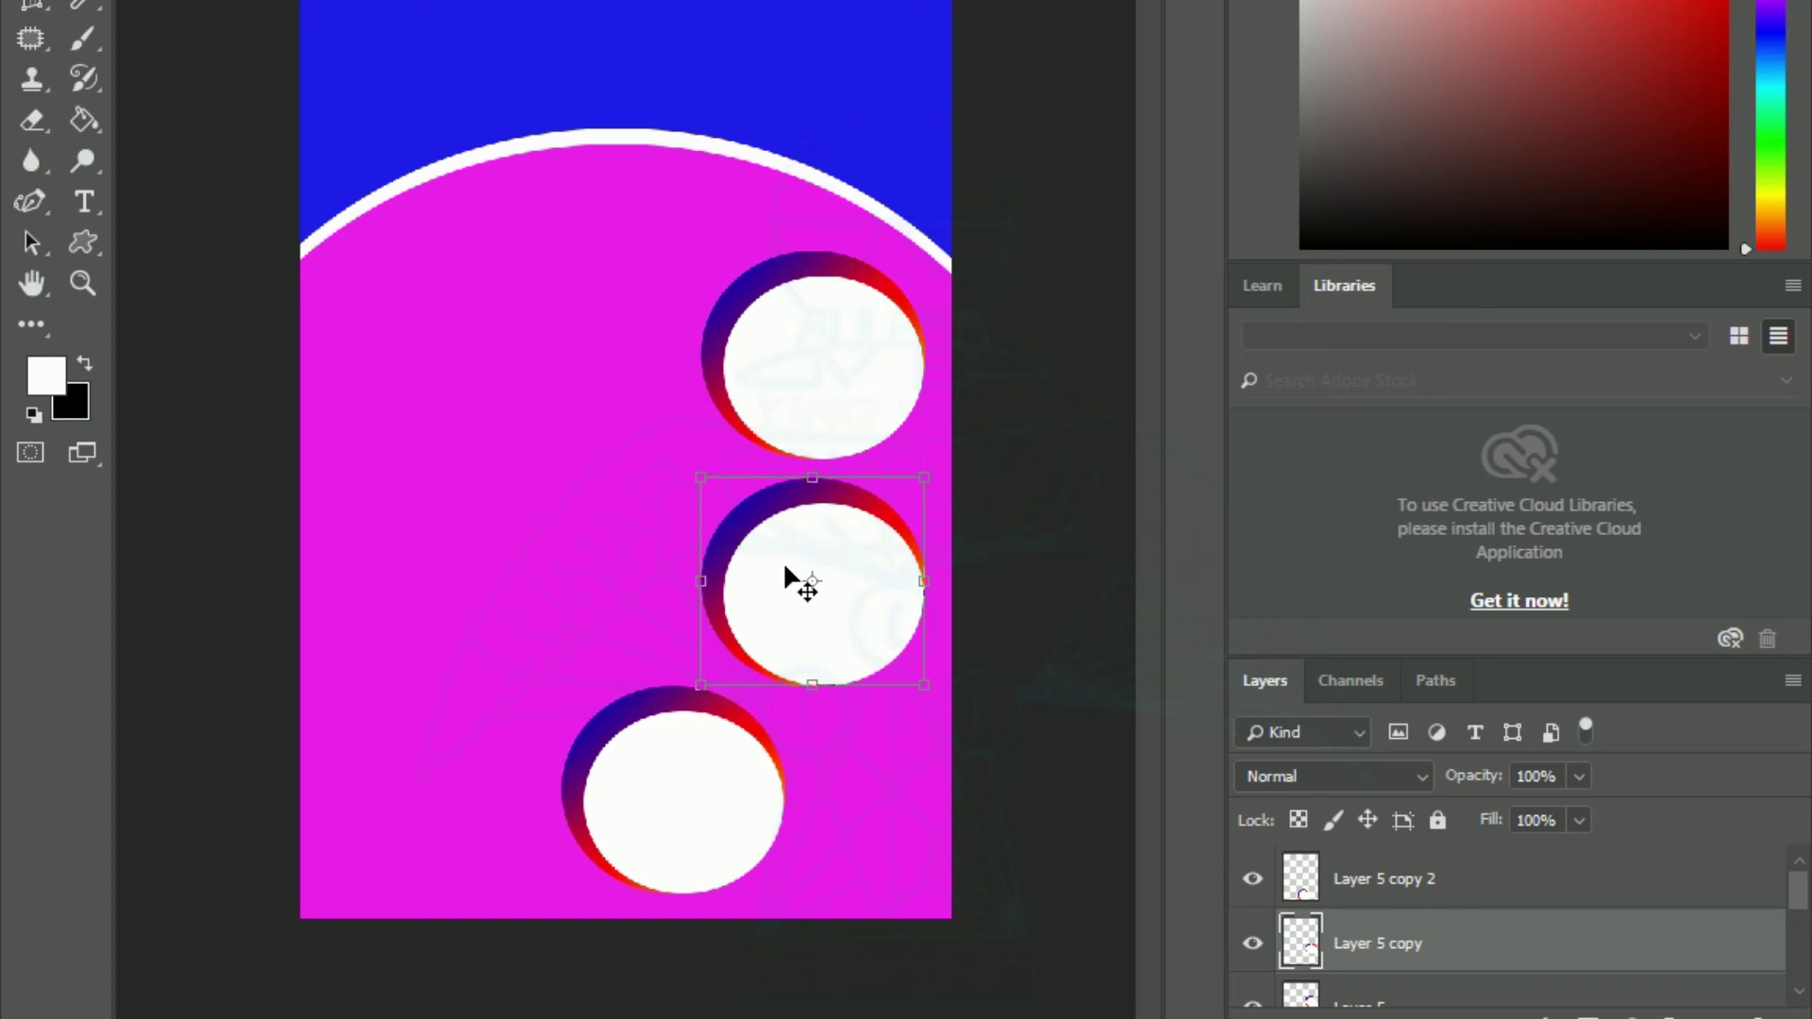
{"action": "right_click", "coordinate": [824, 636]}
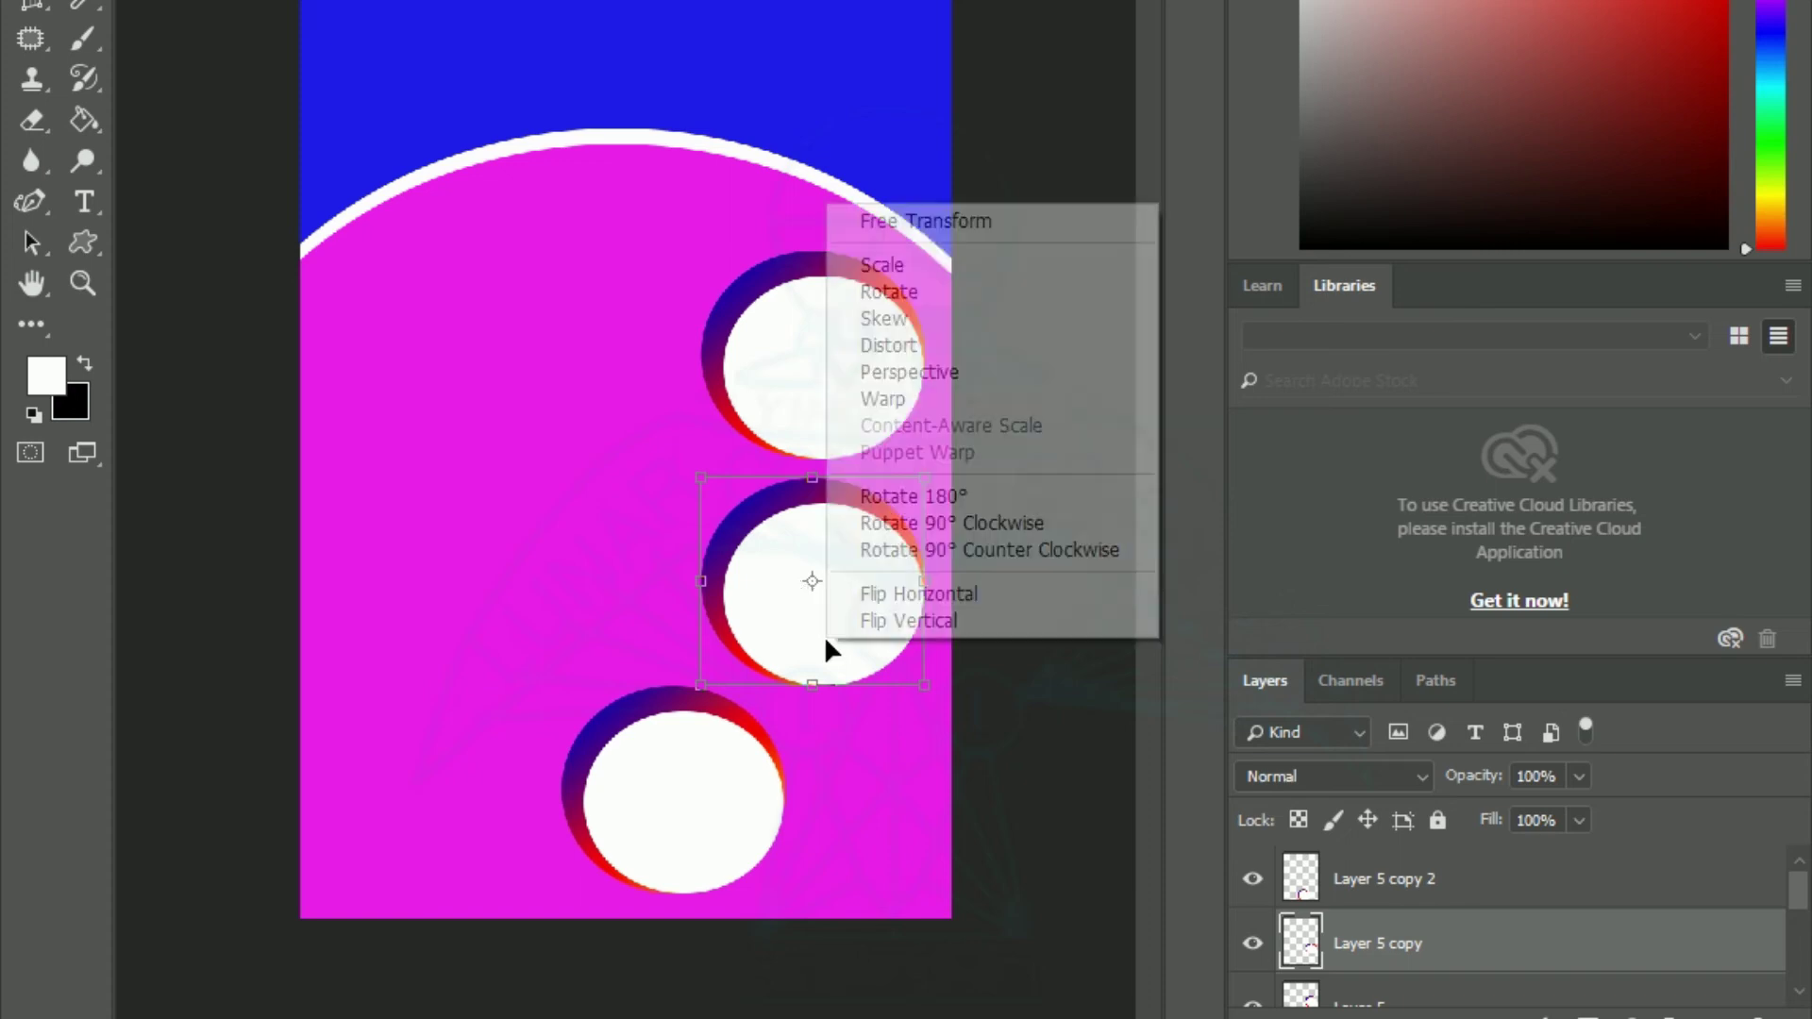
{"action": "left_click", "coordinate": [892, 596]}
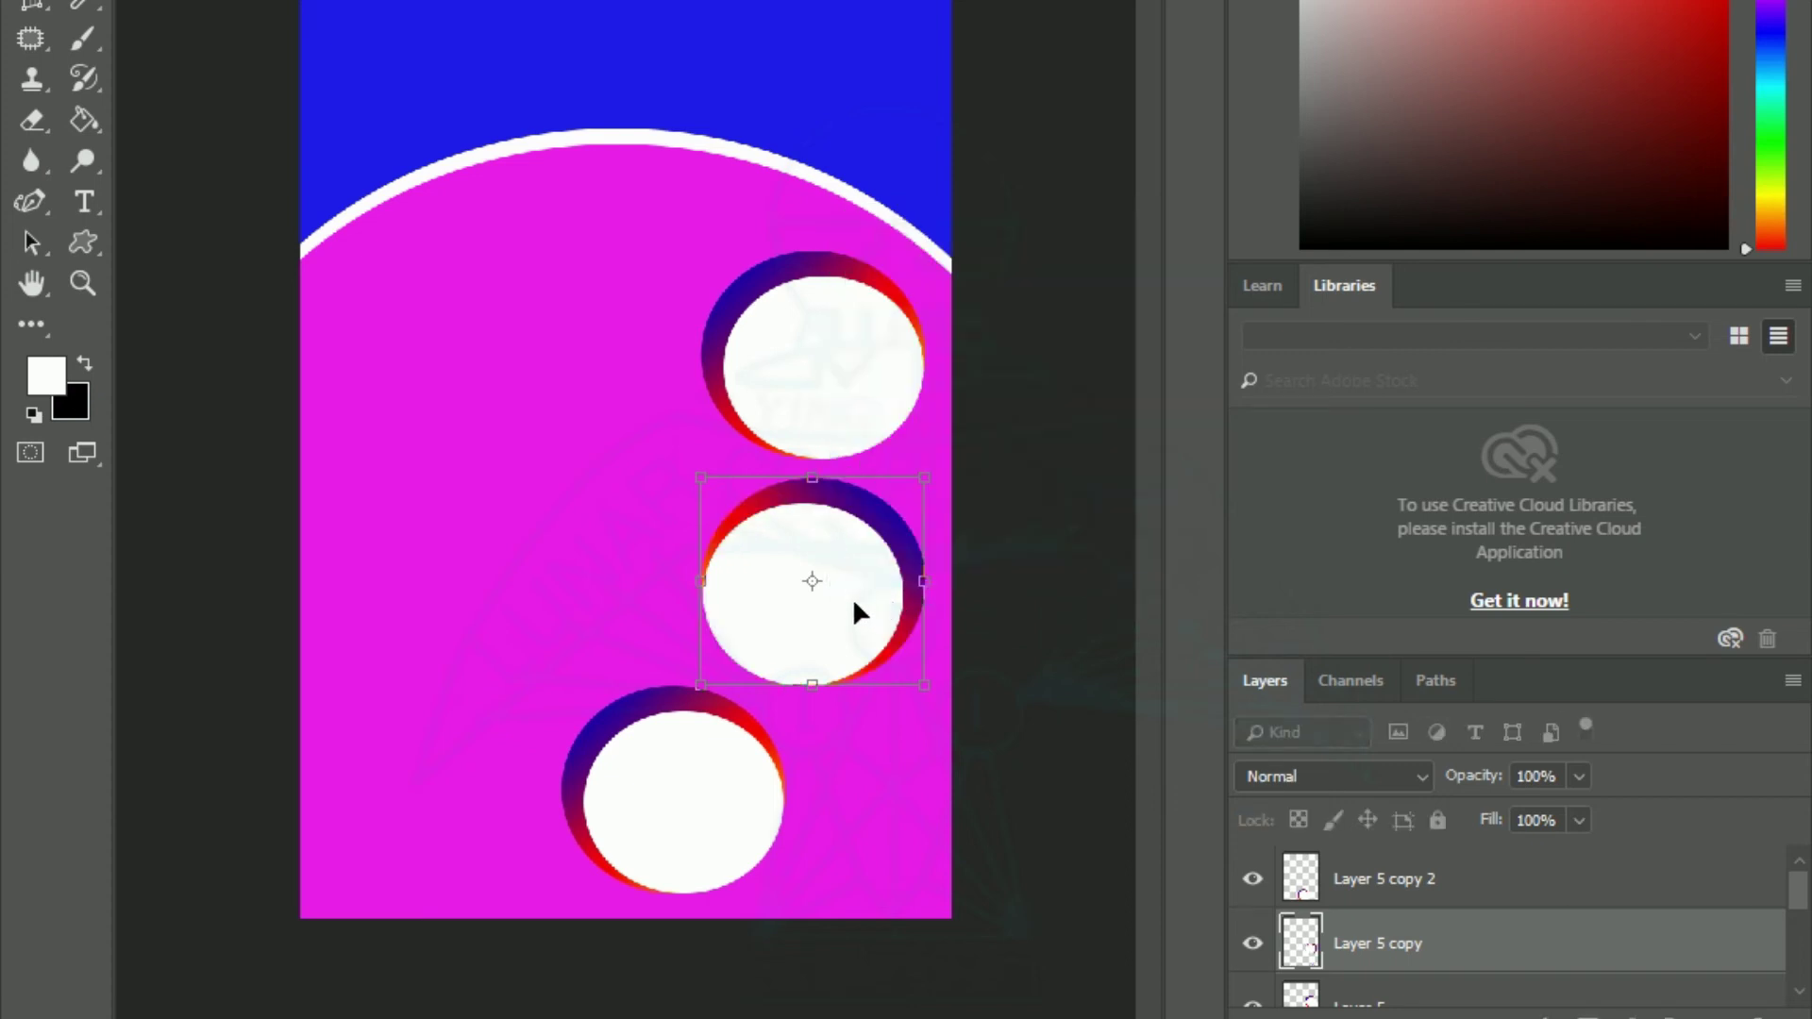
{"action": "right_click", "coordinate": [855, 604]}
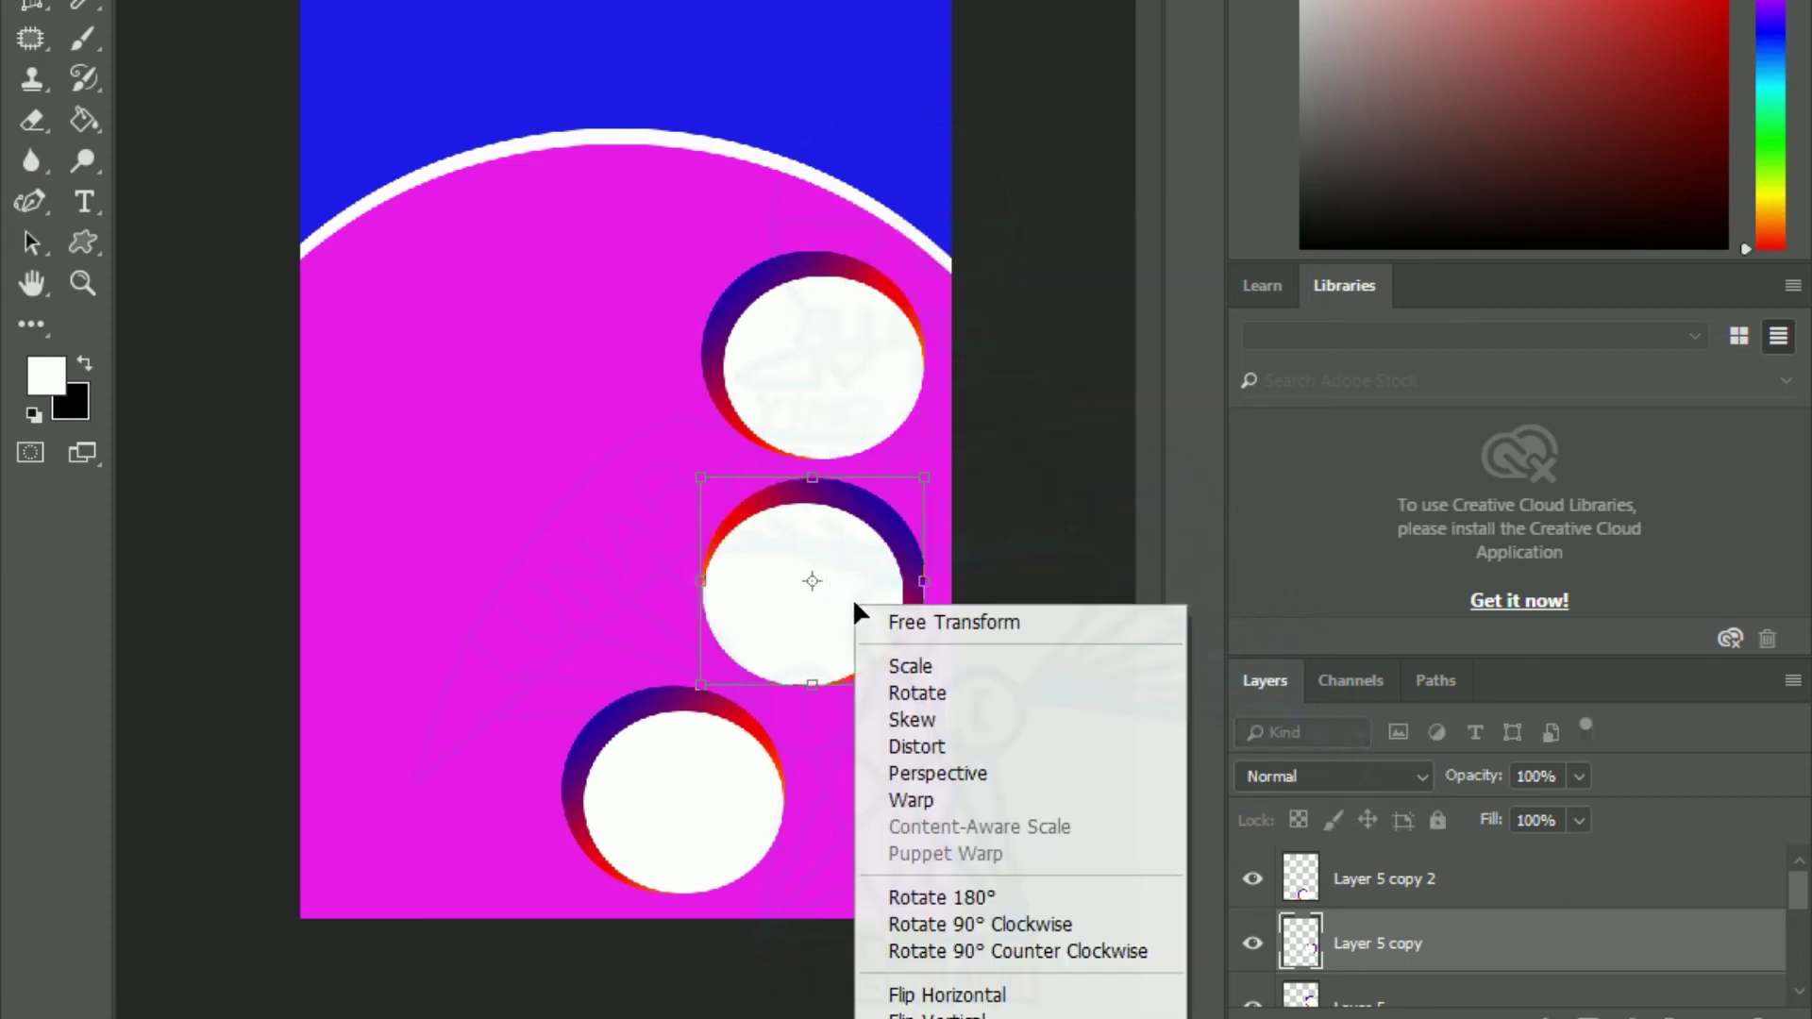
{"action": "left_click", "coordinate": [908, 1015]}
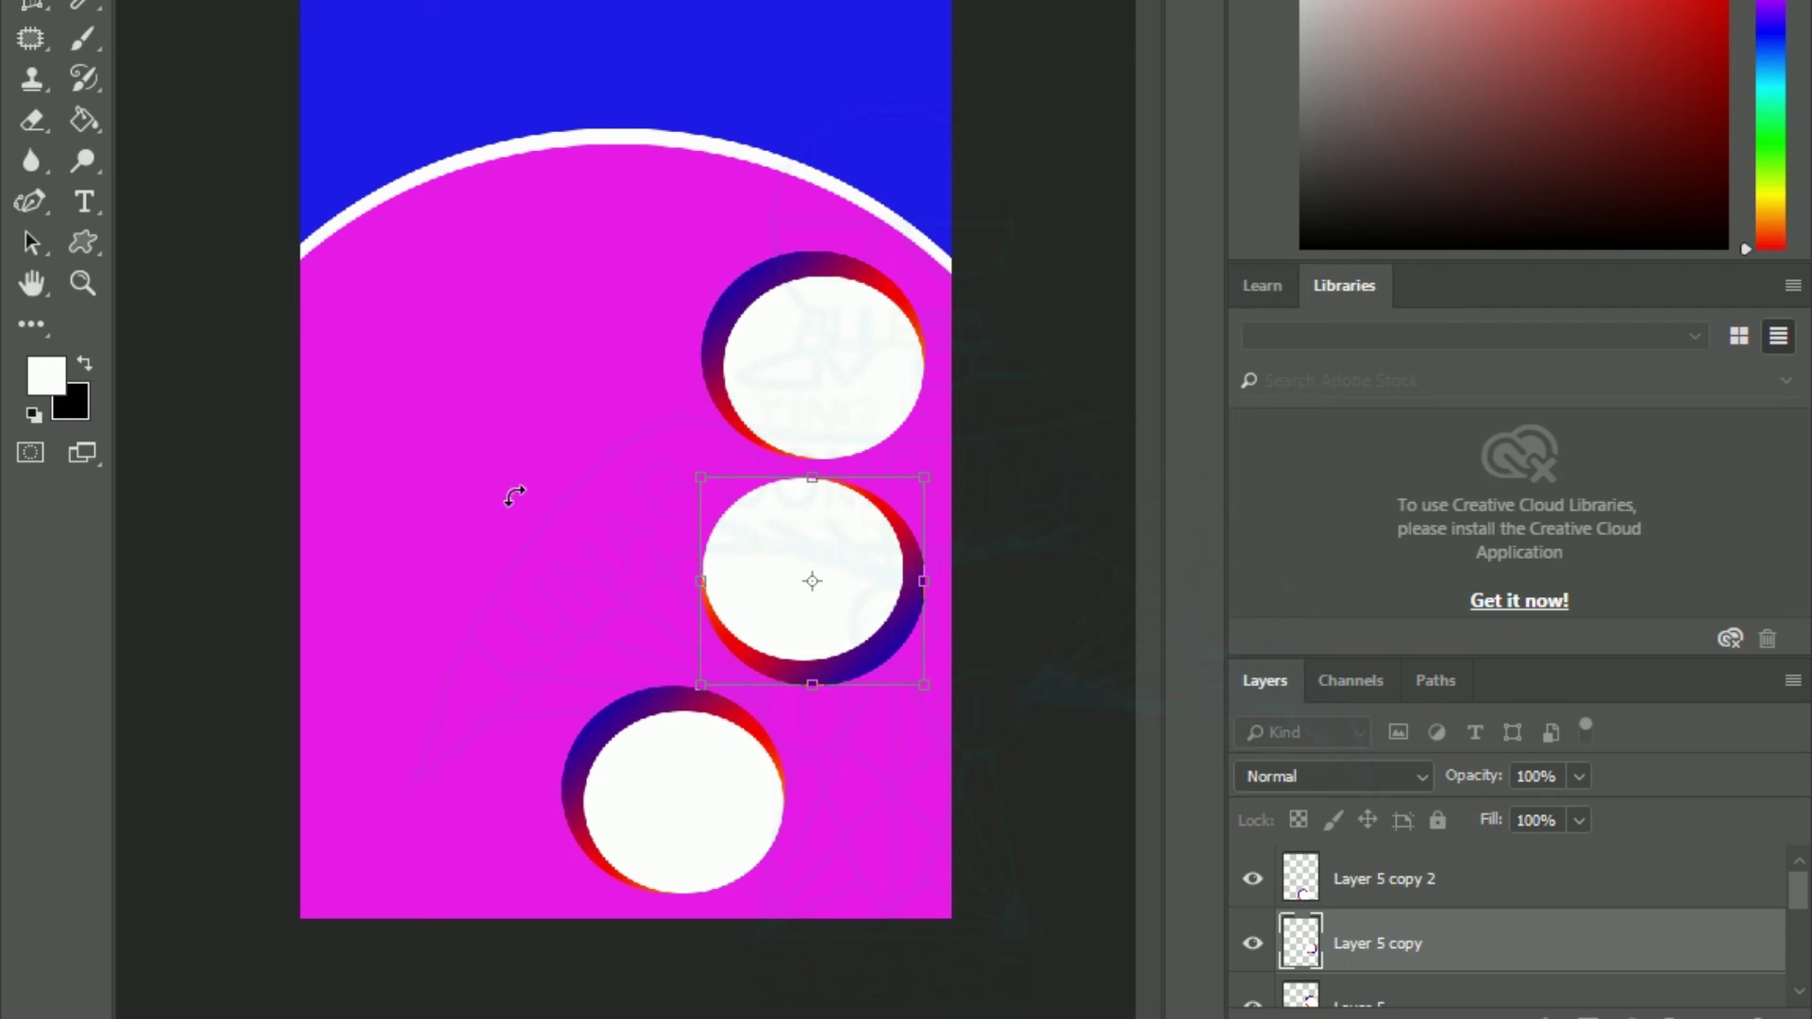
{"action": "key", "text": "Return"}
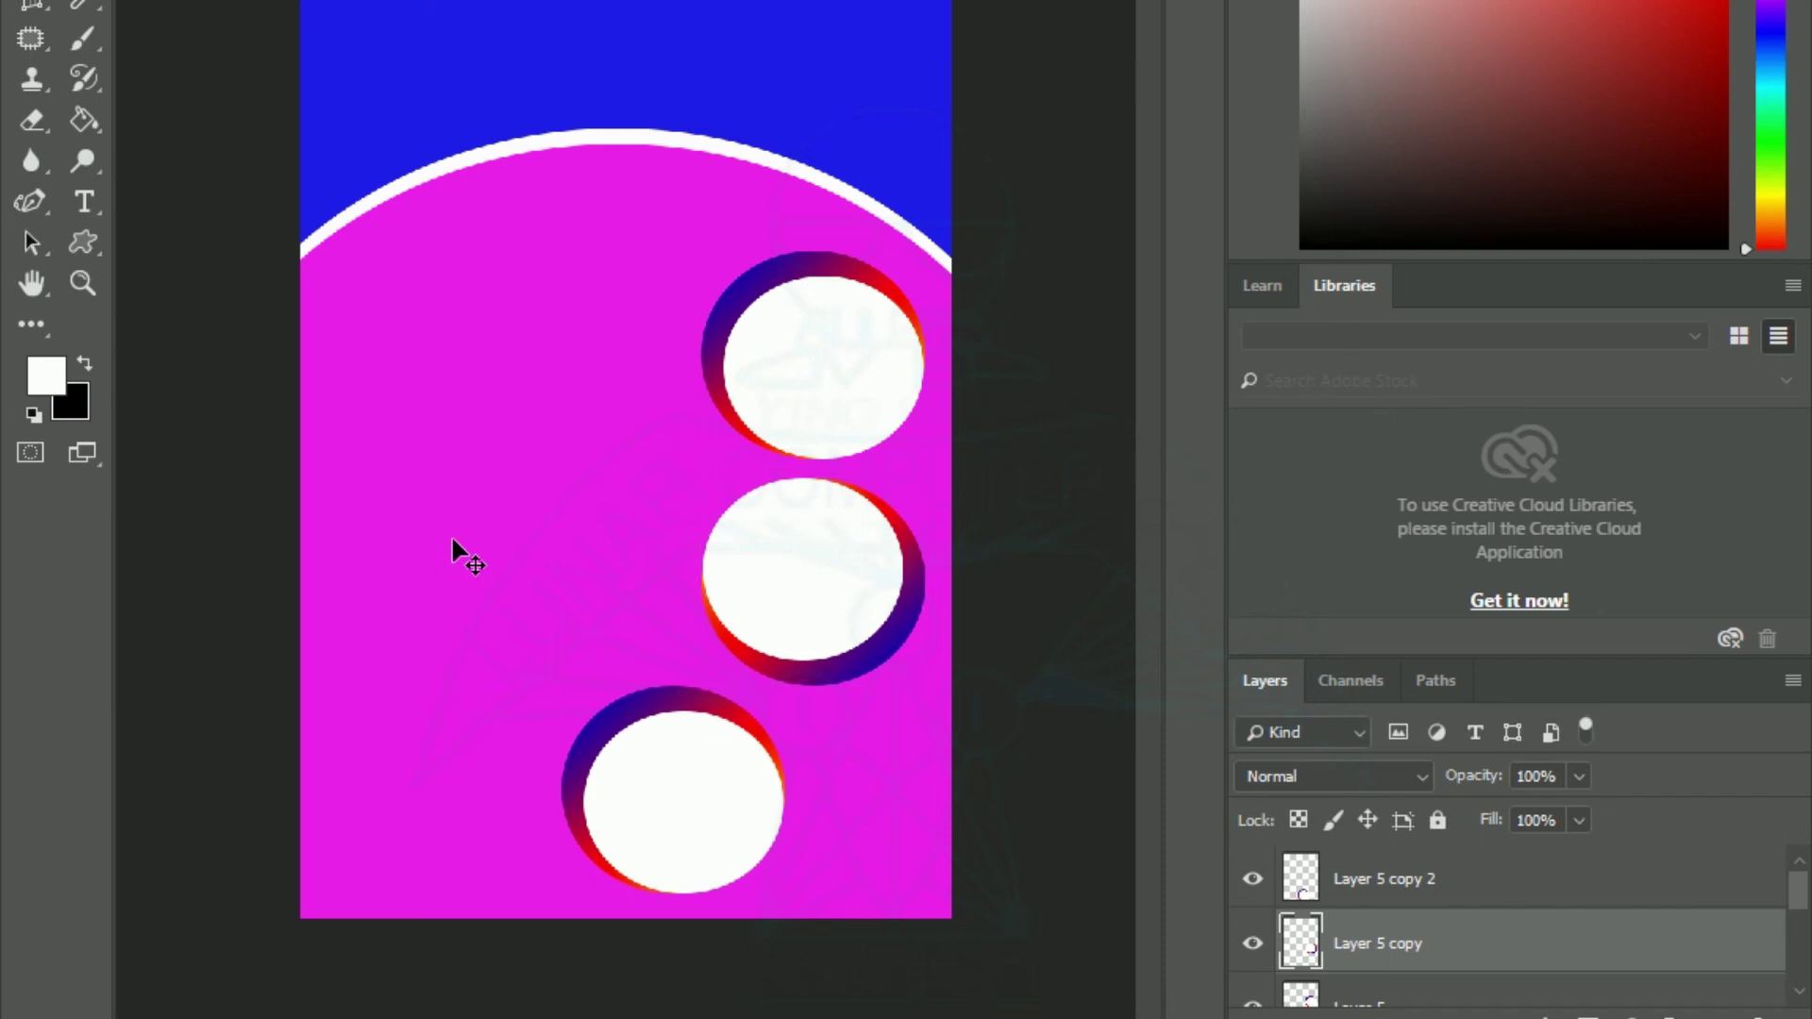
{"action": "left_click_drag", "start_coordinate": [792, 598], "coordinate": [784, 619]}
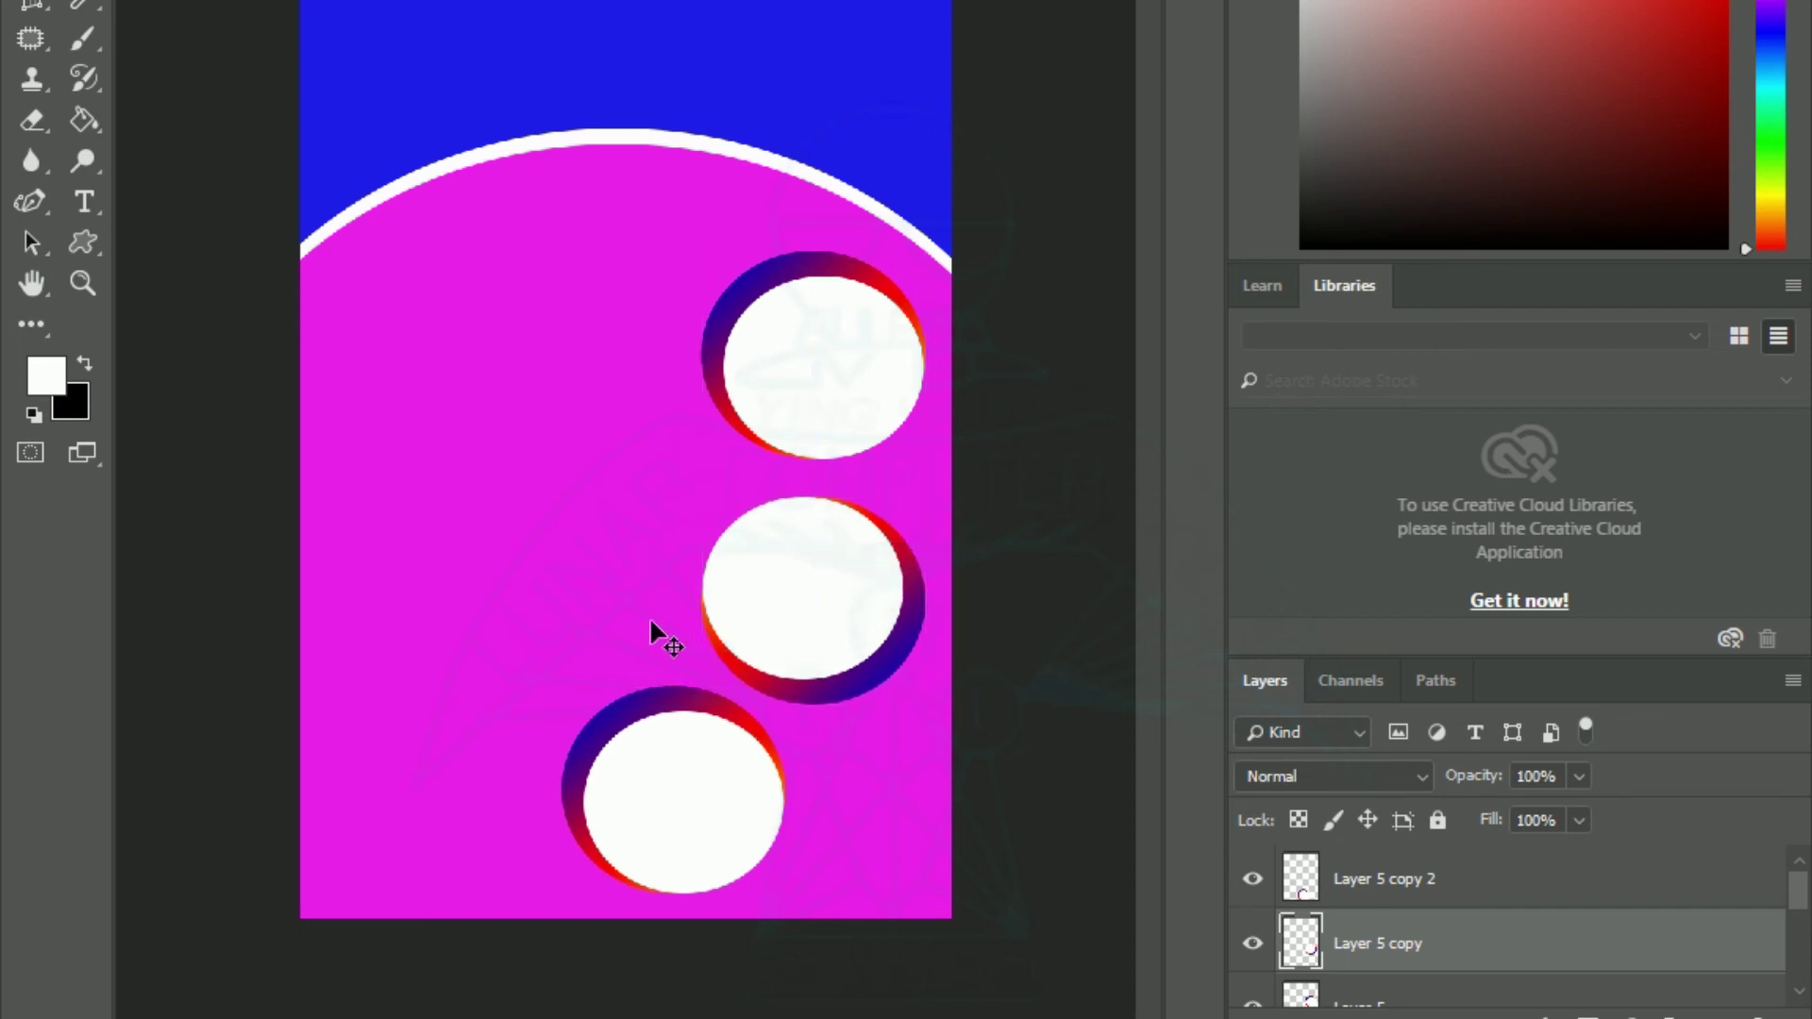
- Nudge the uppermost circle on Layer 5 straight up until it sits against the white rim of the arch
{"action": "left_click", "coordinate": [795, 363], "text": "ctrl"}
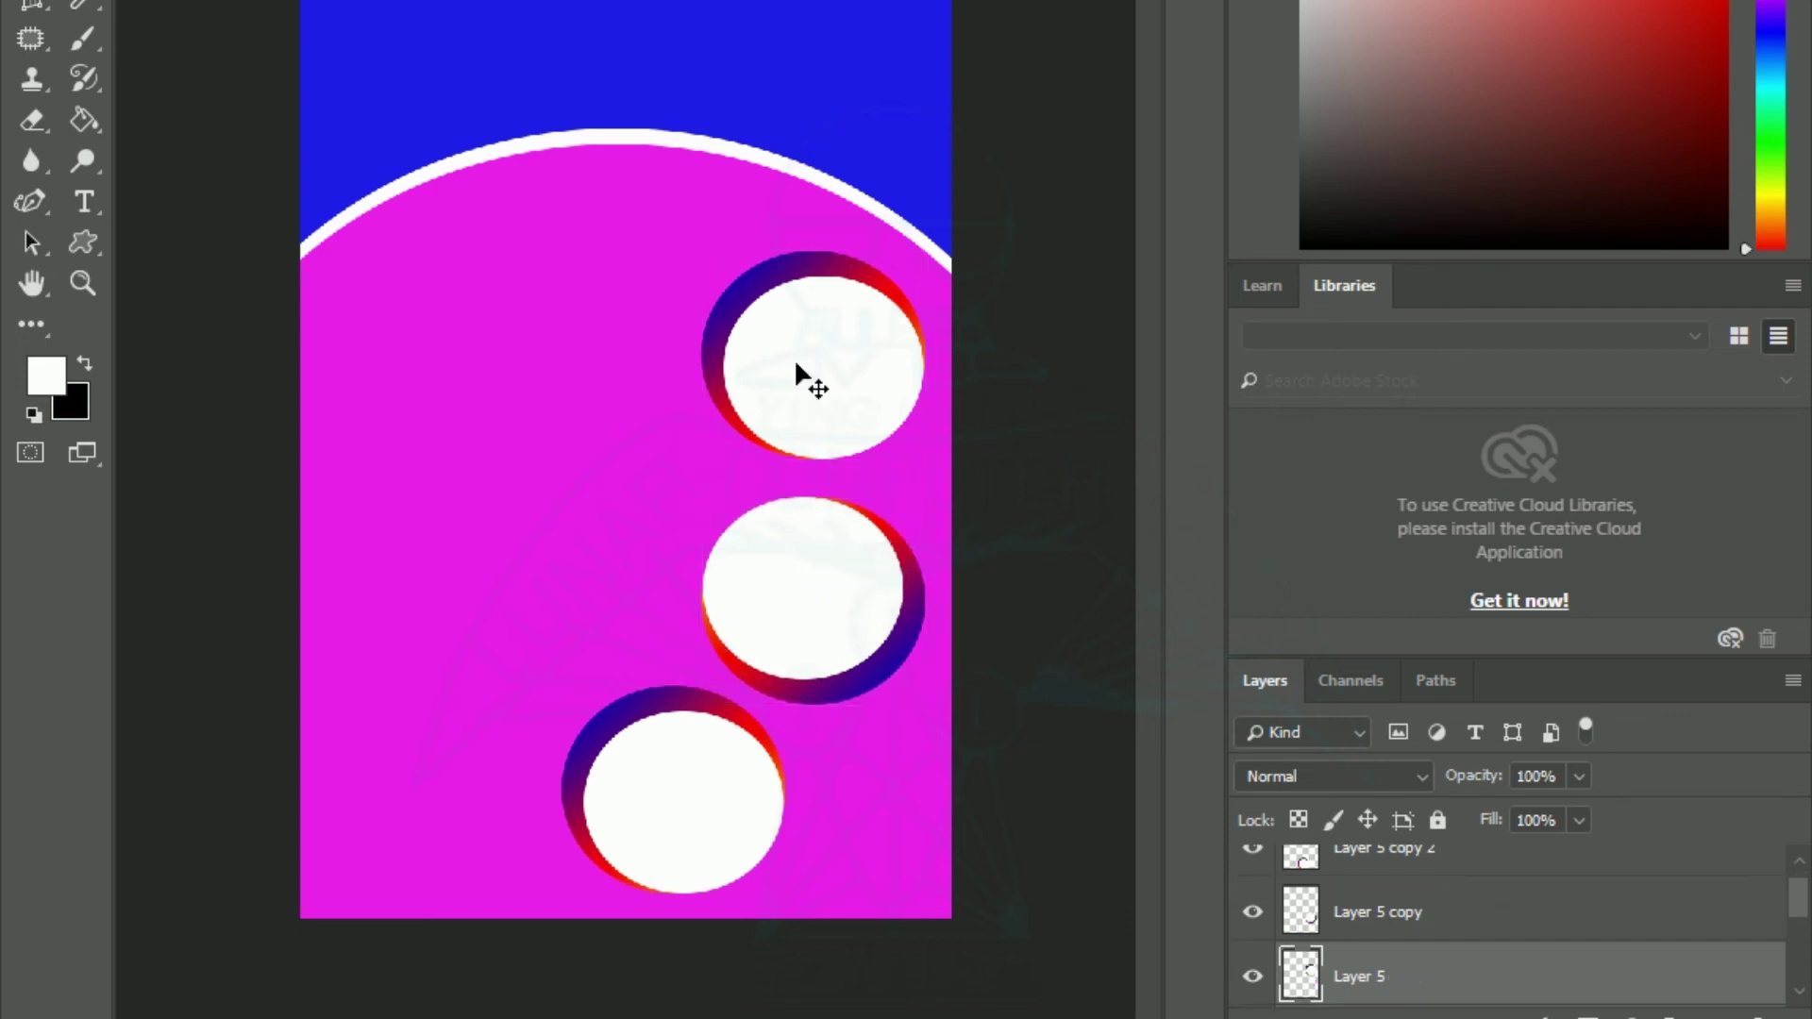
{"action": "key", "text": "Up"}
{"action": "key", "text": "Up"}
{"action": "key", "text": "Up"}
{"action": "key", "text": "Up"}
{"action": "key", "text": "Up"}
{"action": "key", "text": "Up"}
{"action": "key", "text": "Up"}
{"action": "key", "text": "Up"}
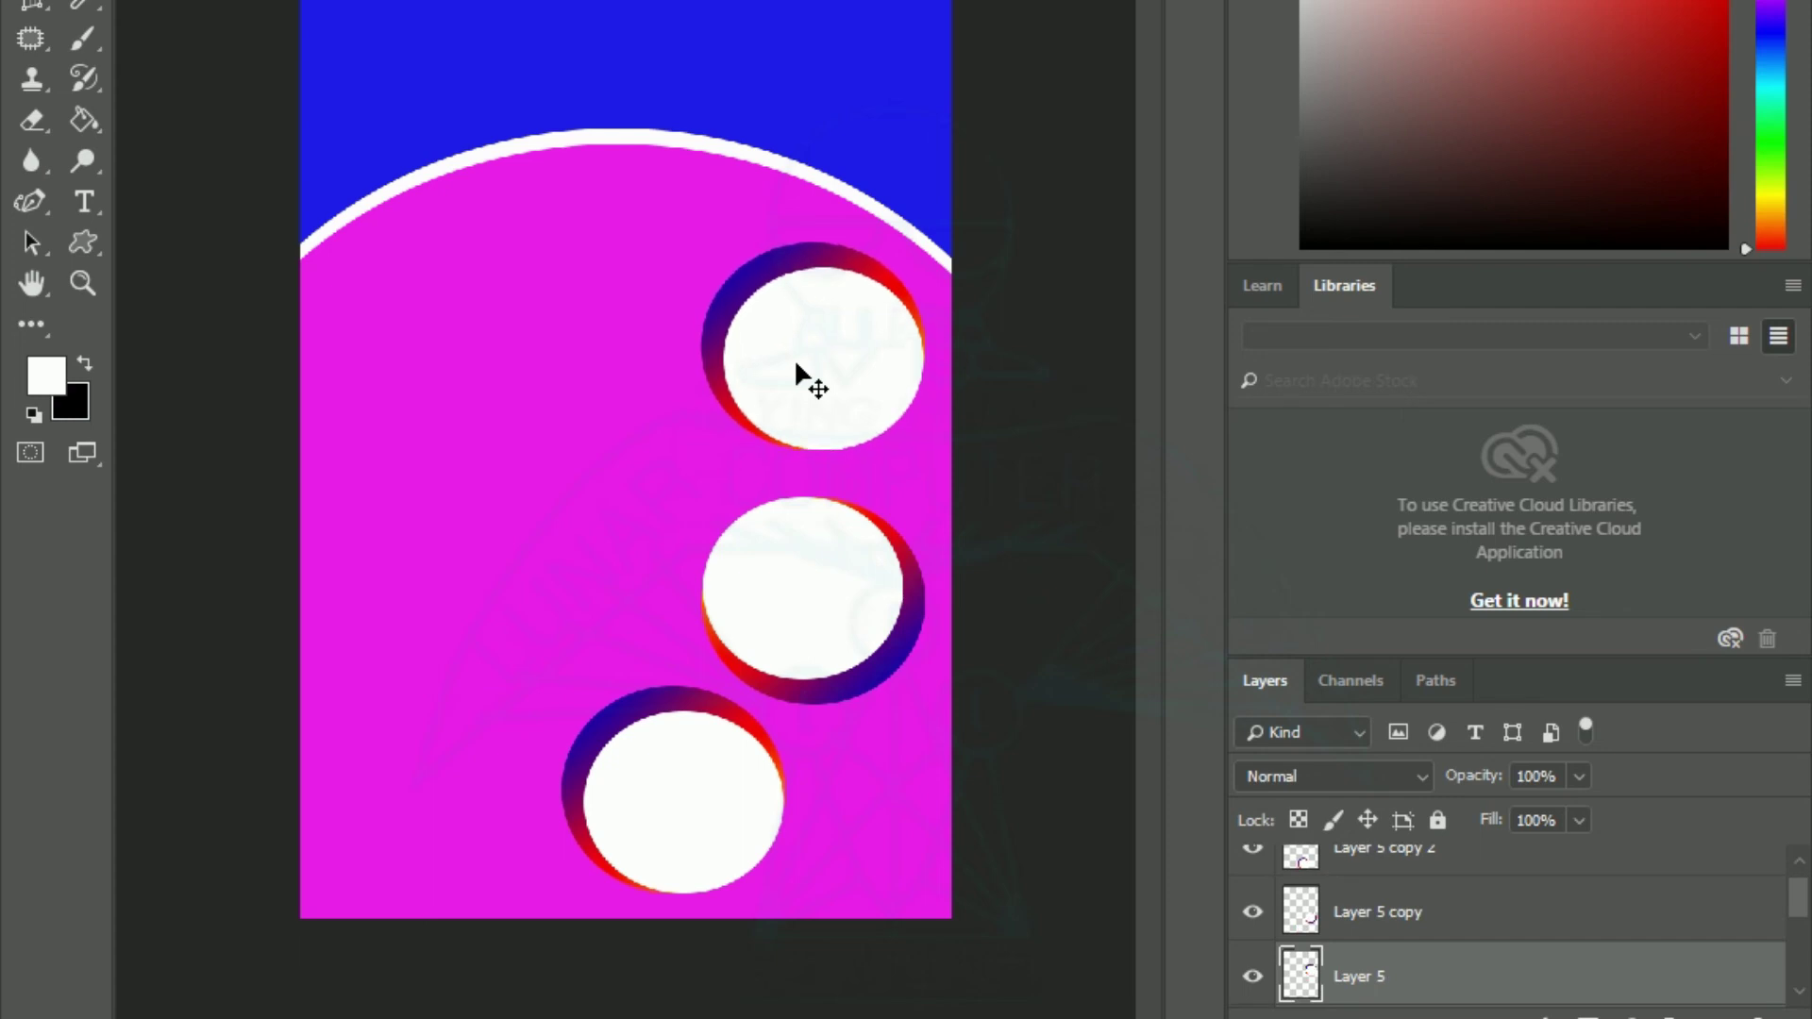
{"action": "key", "text": "Up"}
{"action": "key", "text": "Up"}
{"action": "key", "text": "Up"}
{"action": "key", "text": "Up"}
{"action": "key", "text": "Up"}
{"action": "key", "text": "Up"}
{"action": "key", "text": "Up"}
{"action": "key", "text": "Up"}
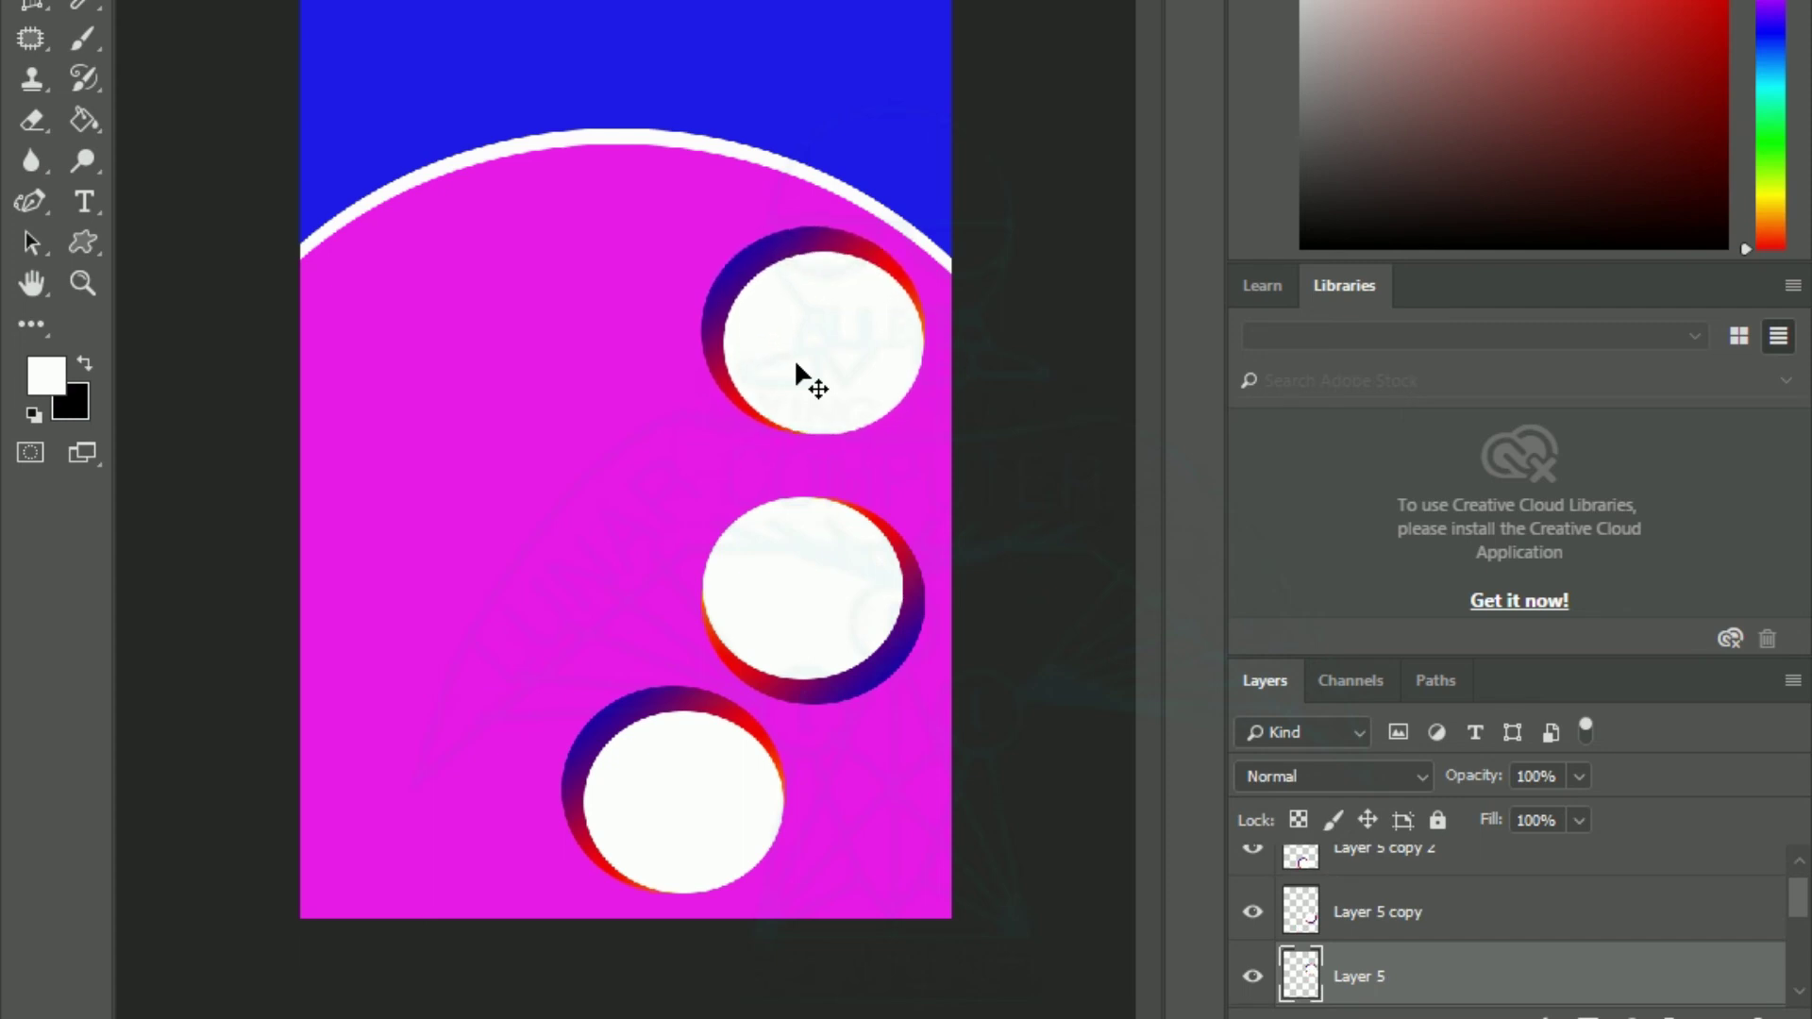
{"action": "key", "text": "Up"}
{"action": "key", "text": "Up"}
{"action": "key", "text": "Up"}
{"action": "key", "text": "Up"}
{"action": "key", "text": "Up"}
{"action": "key", "text": "Up"}
{"action": "key", "text": "Up"}
{"action": "key", "text": "Up"}
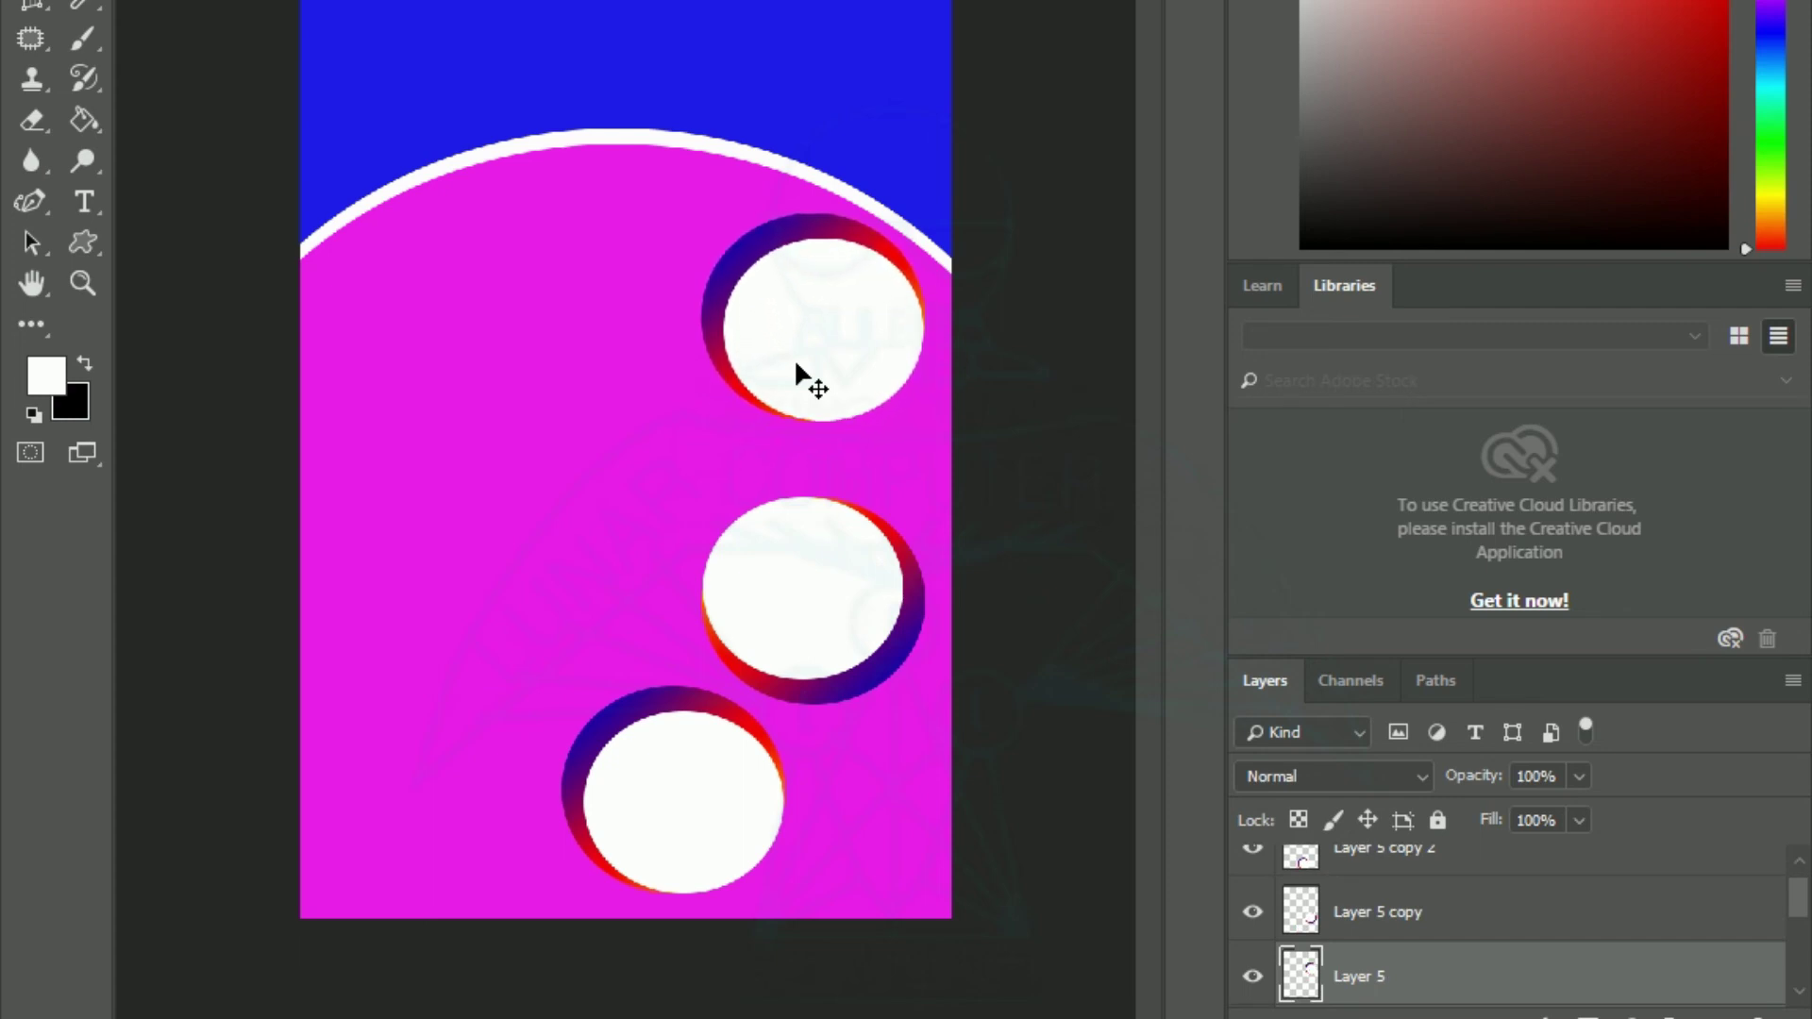
{"action": "key", "text": "Up"}
{"action": "key", "text": "Up"}
{"action": "key", "text": "Up"}
{"action": "key", "text": "Up"}
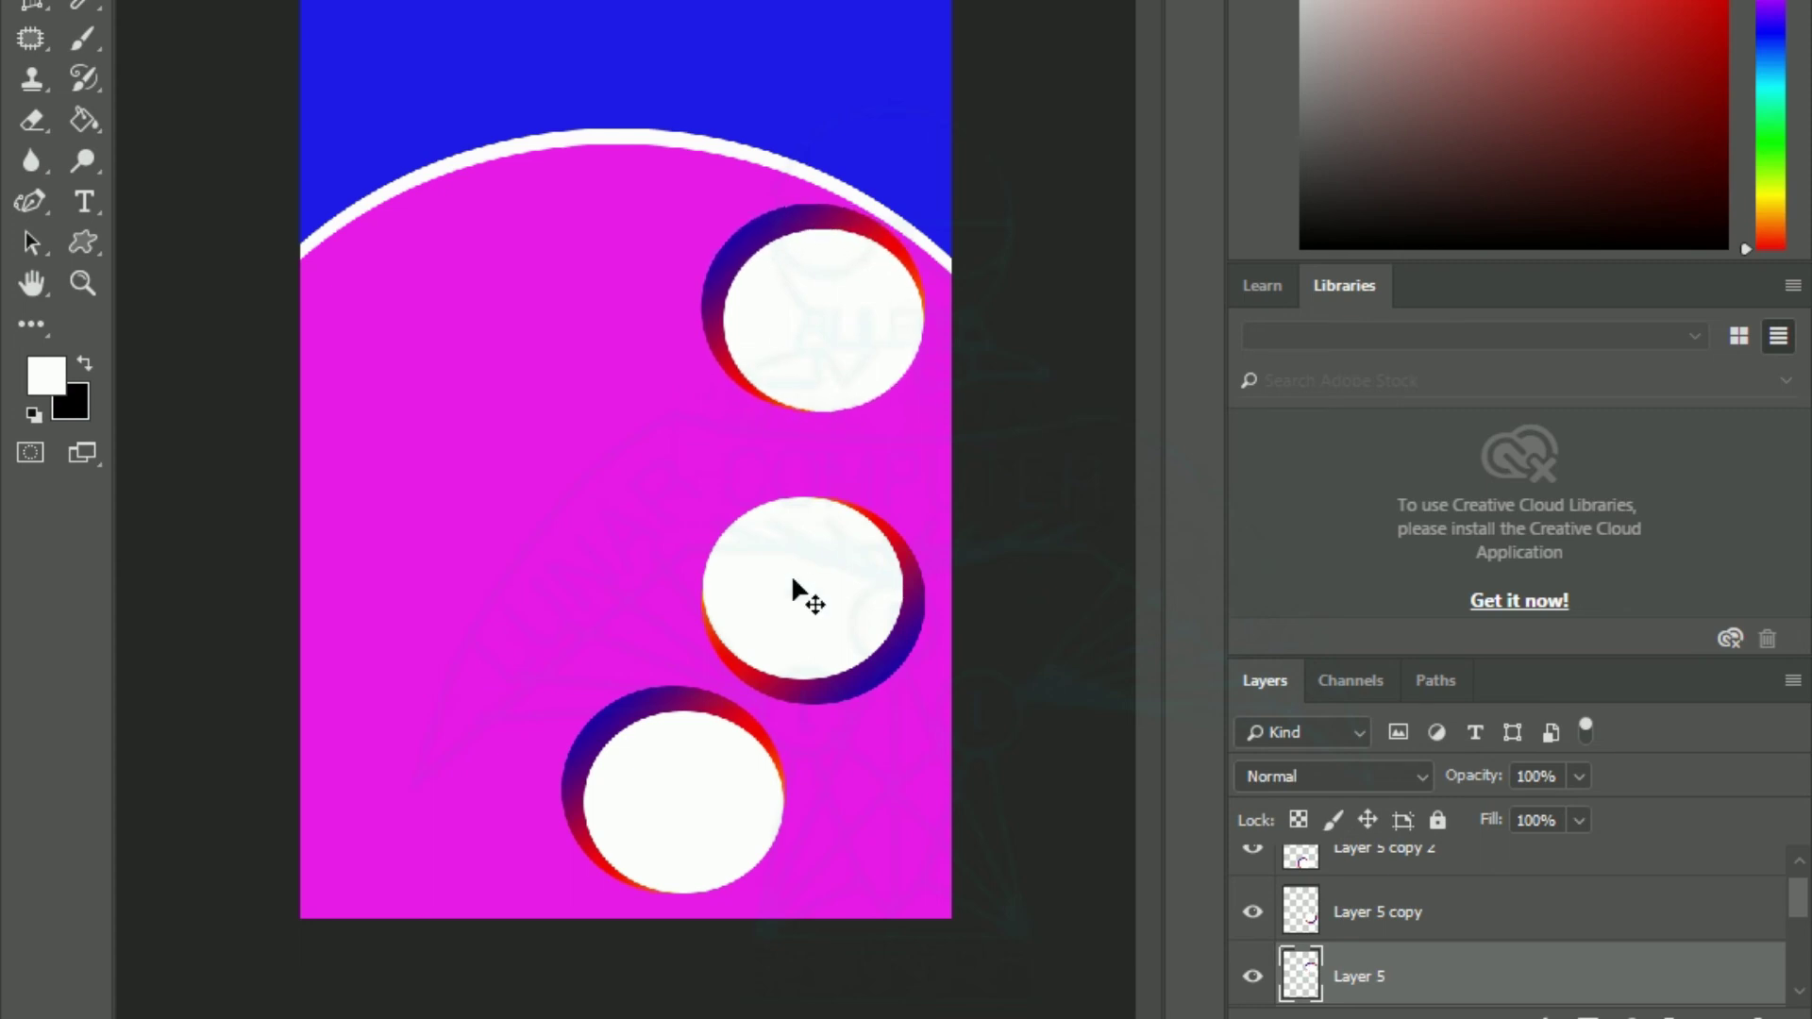
- Nudge the flipped middle circle straight up, leaving only a narrow gap below the uppermost circle
{"action": "left_click", "coordinate": [798, 620]}
{"action": "key", "text": "Up"}
{"action": "key", "text": "Up"}
{"action": "key", "text": "Up"}
{"action": "key", "text": "Up"}
{"action": "key", "text": "Up"}
{"action": "key", "text": "Up"}
{"action": "key", "text": "Up"}
{"action": "key", "text": "Up"}
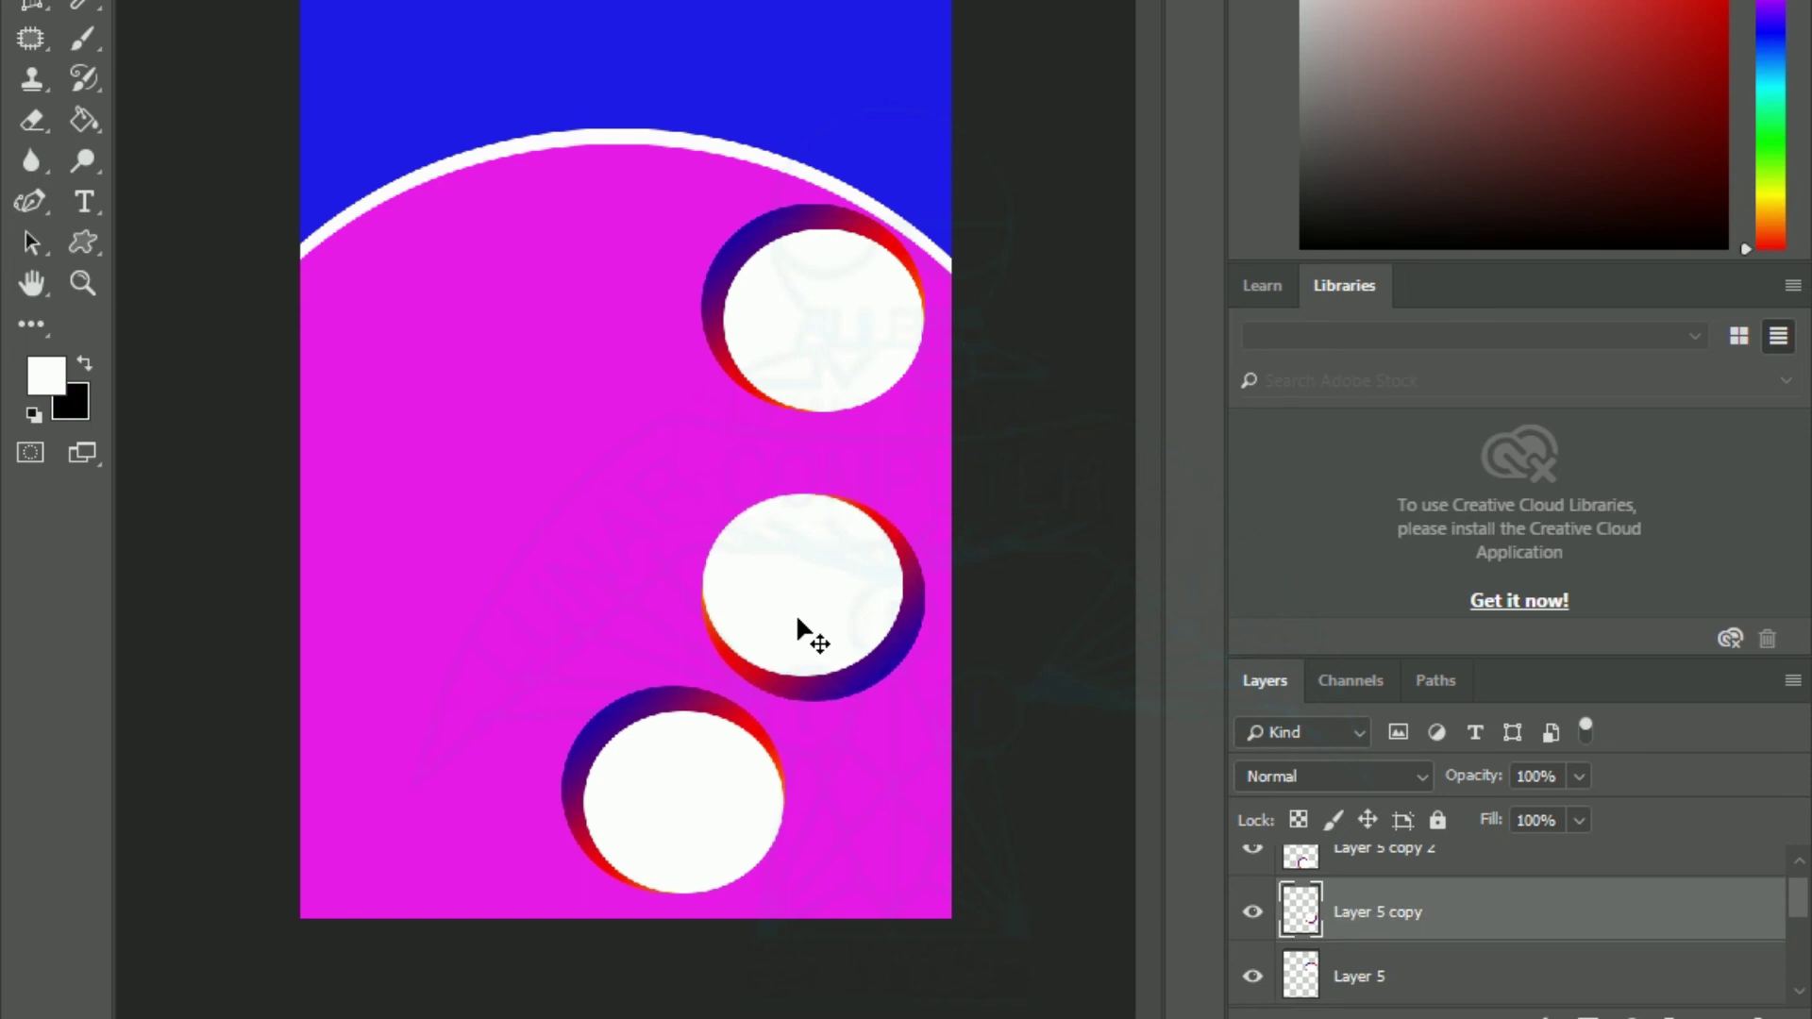
{"action": "key", "text": "Up"}
{"action": "key", "text": "Up"}
{"action": "key", "text": "Up"}
{"action": "key", "text": "Up"}
{"action": "key", "text": "Up"}
{"action": "key", "text": "Up"}
{"action": "key", "text": "Up"}
{"action": "key", "text": "Up"}
{"action": "key", "text": "Up"}
{"action": "key", "text": "Up"}
{"action": "key", "text": "Up"}
{"action": "key", "text": "Up"}
{"action": "key", "text": "Up"}
{"action": "key", "text": "Up"}
{"action": "key", "text": "Up"}
{"action": "key", "text": "Up"}
{"action": "key", "text": "Up"}
{"action": "key", "text": "Up"}
{"action": "key", "text": "Up"}
{"action": "key", "text": "Up"}
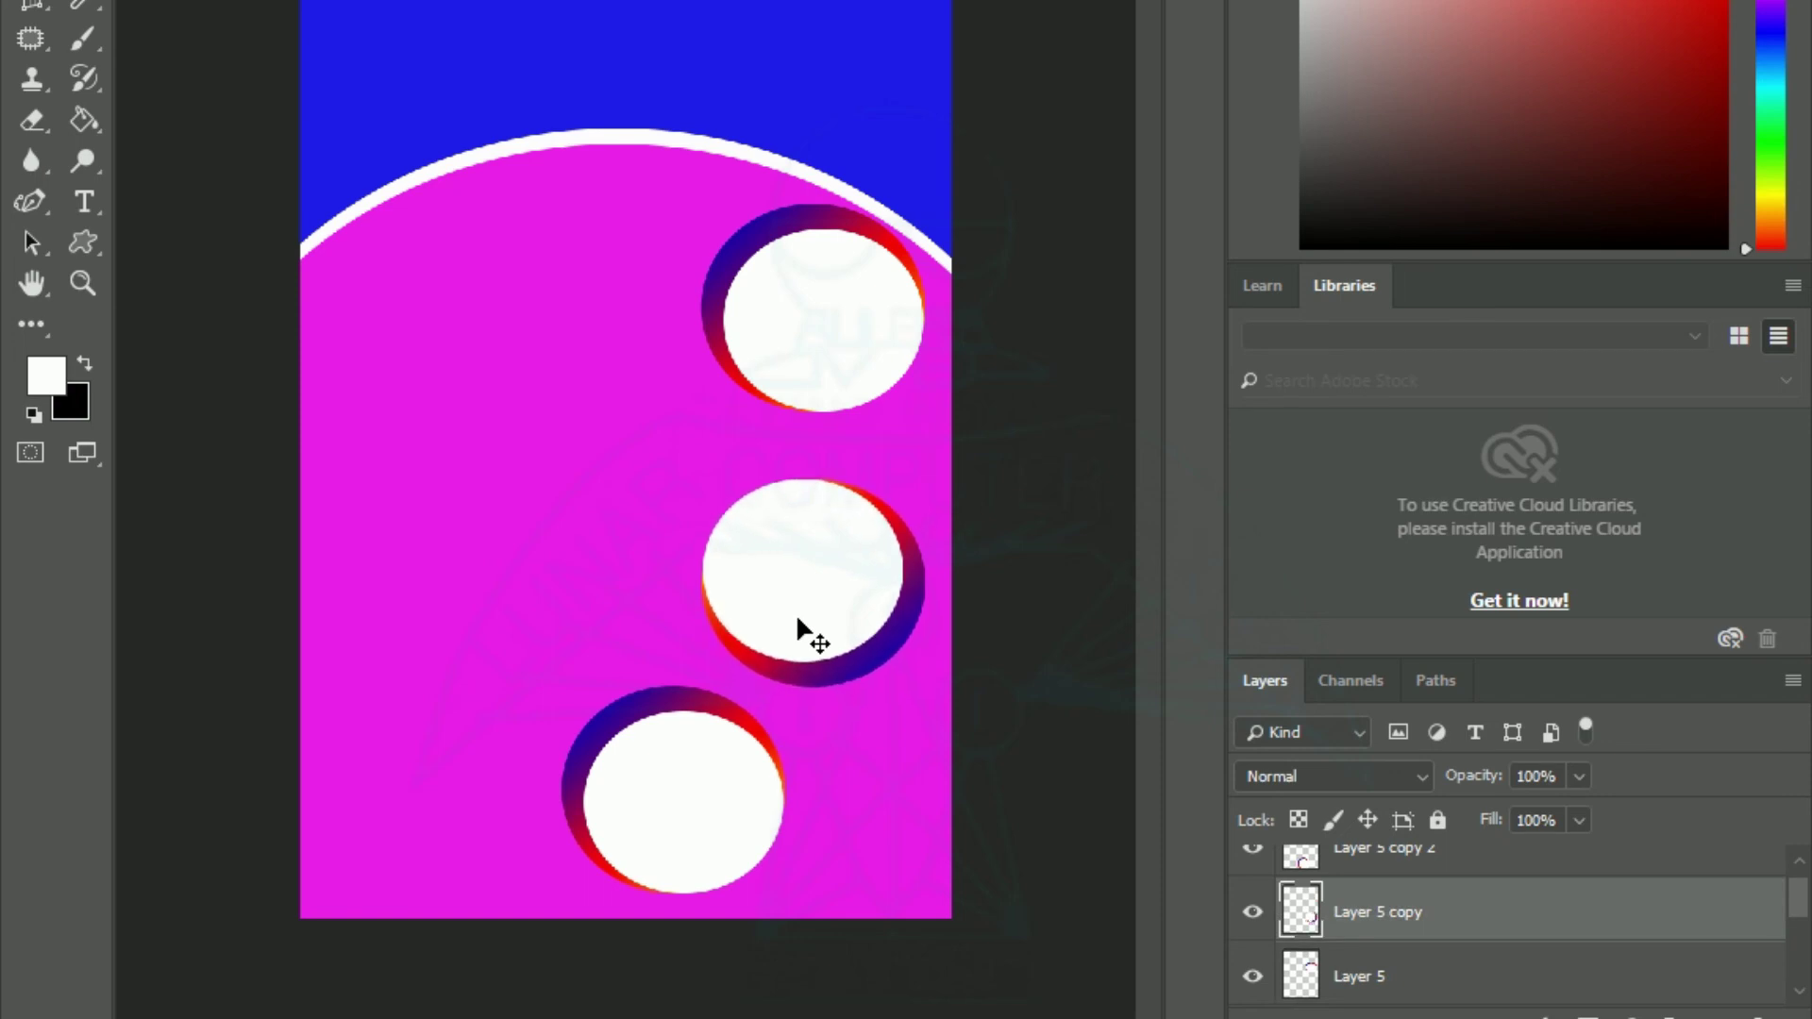
{"action": "key", "text": "Up"}
{"action": "key", "text": "Up"}
{"action": "key", "text": "Up"}
{"action": "key", "text": "Up"}
{"action": "key", "text": "Up"}
{"action": "key", "text": "Up"}
{"action": "key", "text": "Up"}
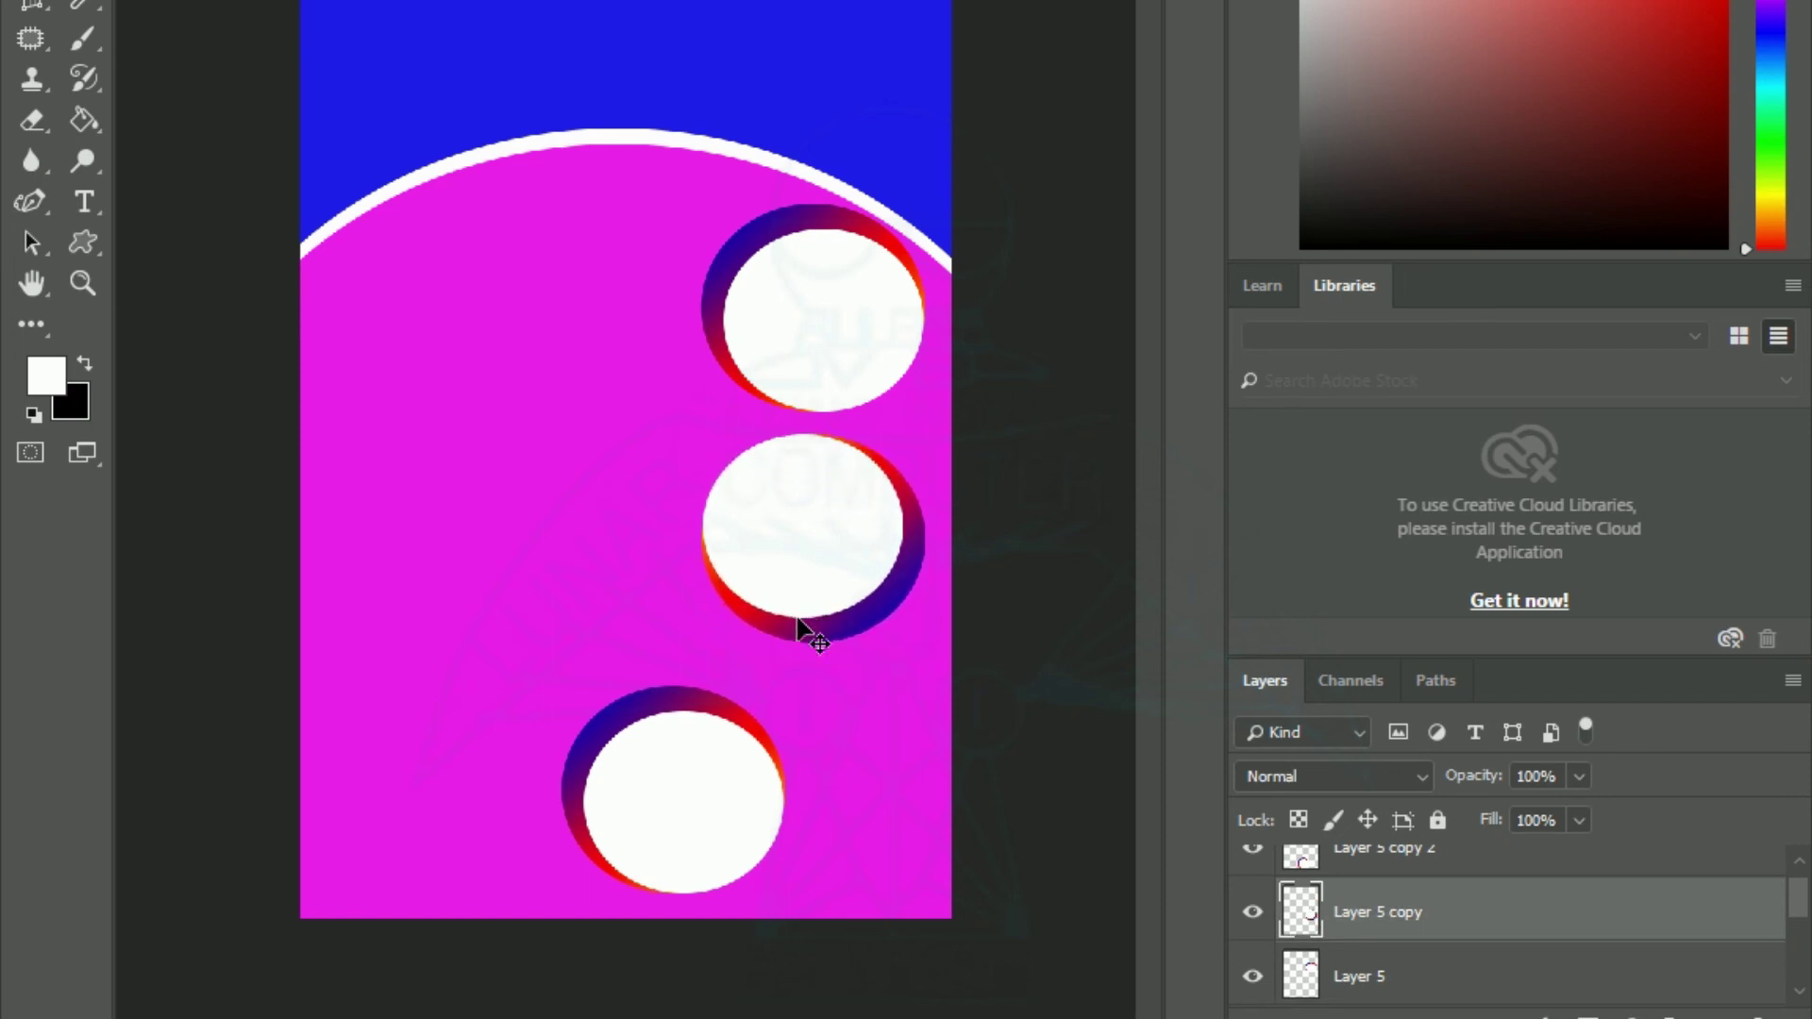
{"action": "key", "text": "Down"}
{"action": "key", "text": "Down"}
{"action": "key", "text": "Down"}
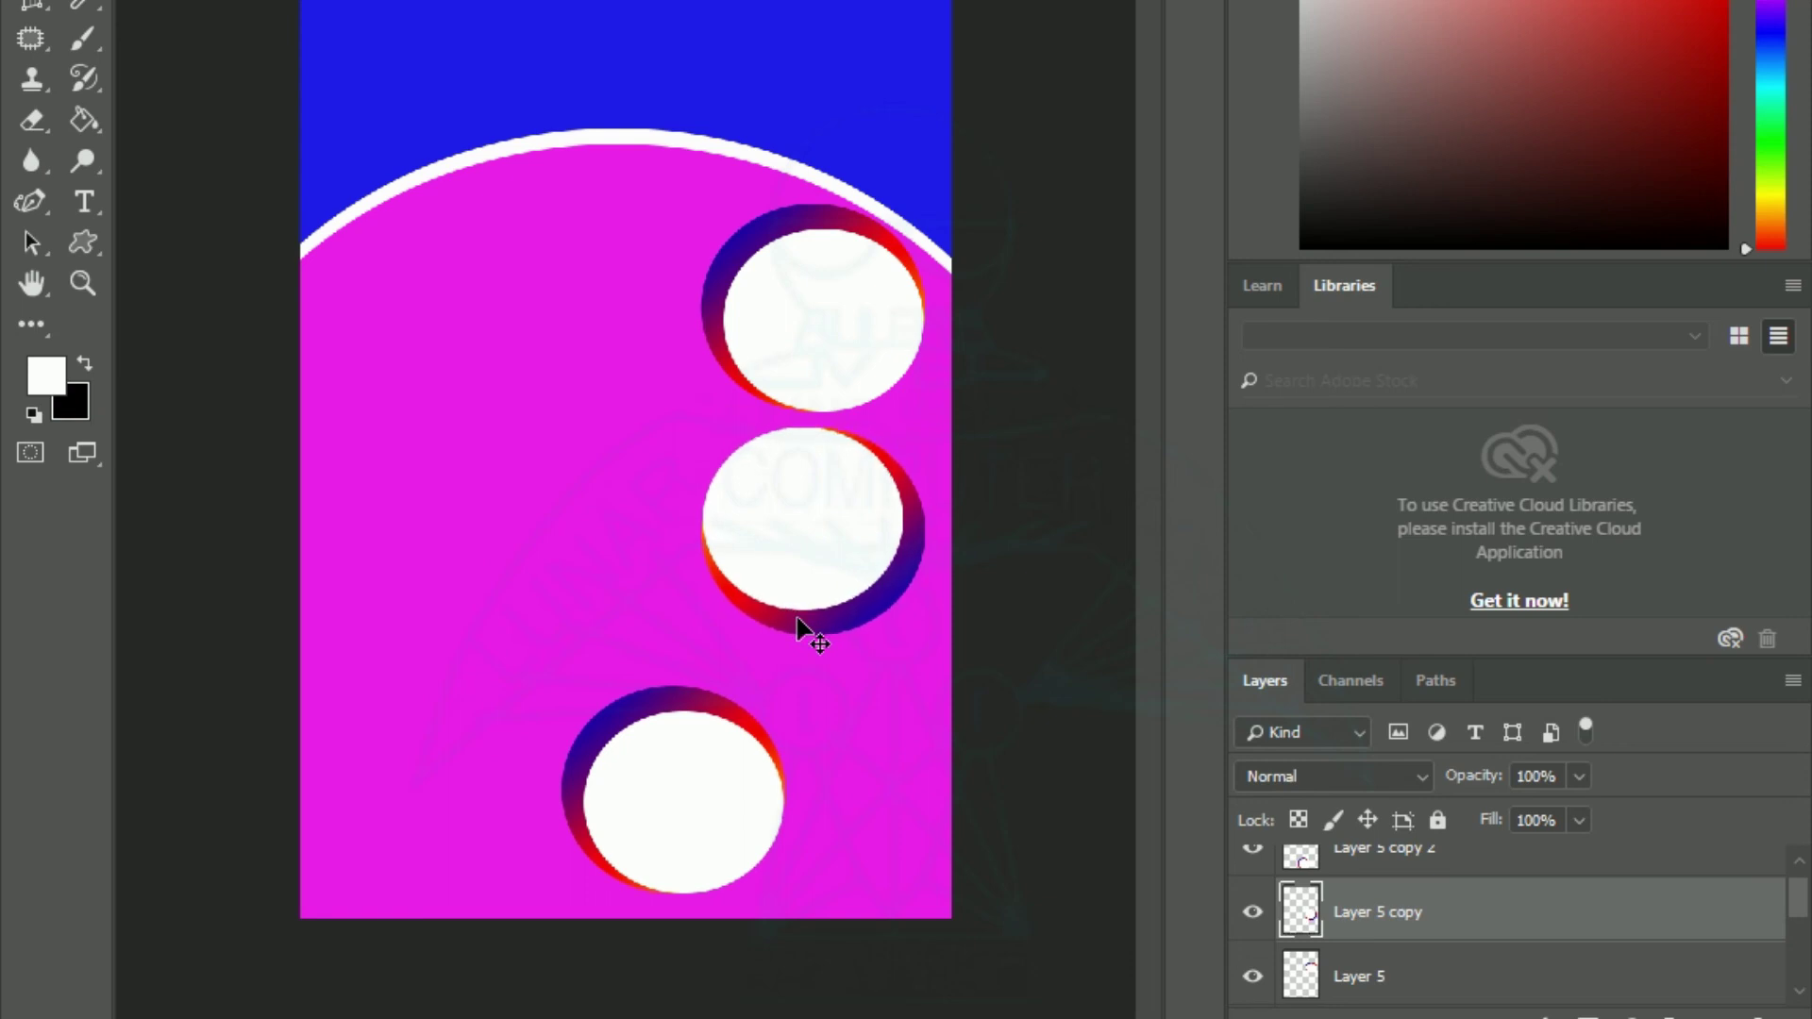
- Nudge the lowest circle, Layer 5 copy 2, straight up until it nearly touches the middle circle
{"action": "left_click", "coordinate": [692, 859]}
{"action": "key", "text": "Up"}
{"action": "key", "text": "Up"}
{"action": "key", "text": "Up"}
{"action": "key", "text": "Up"}
{"action": "key", "text": "Up"}
{"action": "key", "text": "Up"}
{"action": "key", "text": "Up"}
{"action": "key", "text": "Up"}
{"action": "key", "text": "Up"}
{"action": "key", "text": "Up"}
{"action": "key", "text": "Up"}
{"action": "key", "text": "Up"}
{"action": "key", "text": "Up"}
{"action": "key", "text": "Up"}
{"action": "key", "text": "Up"}
{"action": "key", "text": "Up"}
{"action": "key", "text": "Up"}
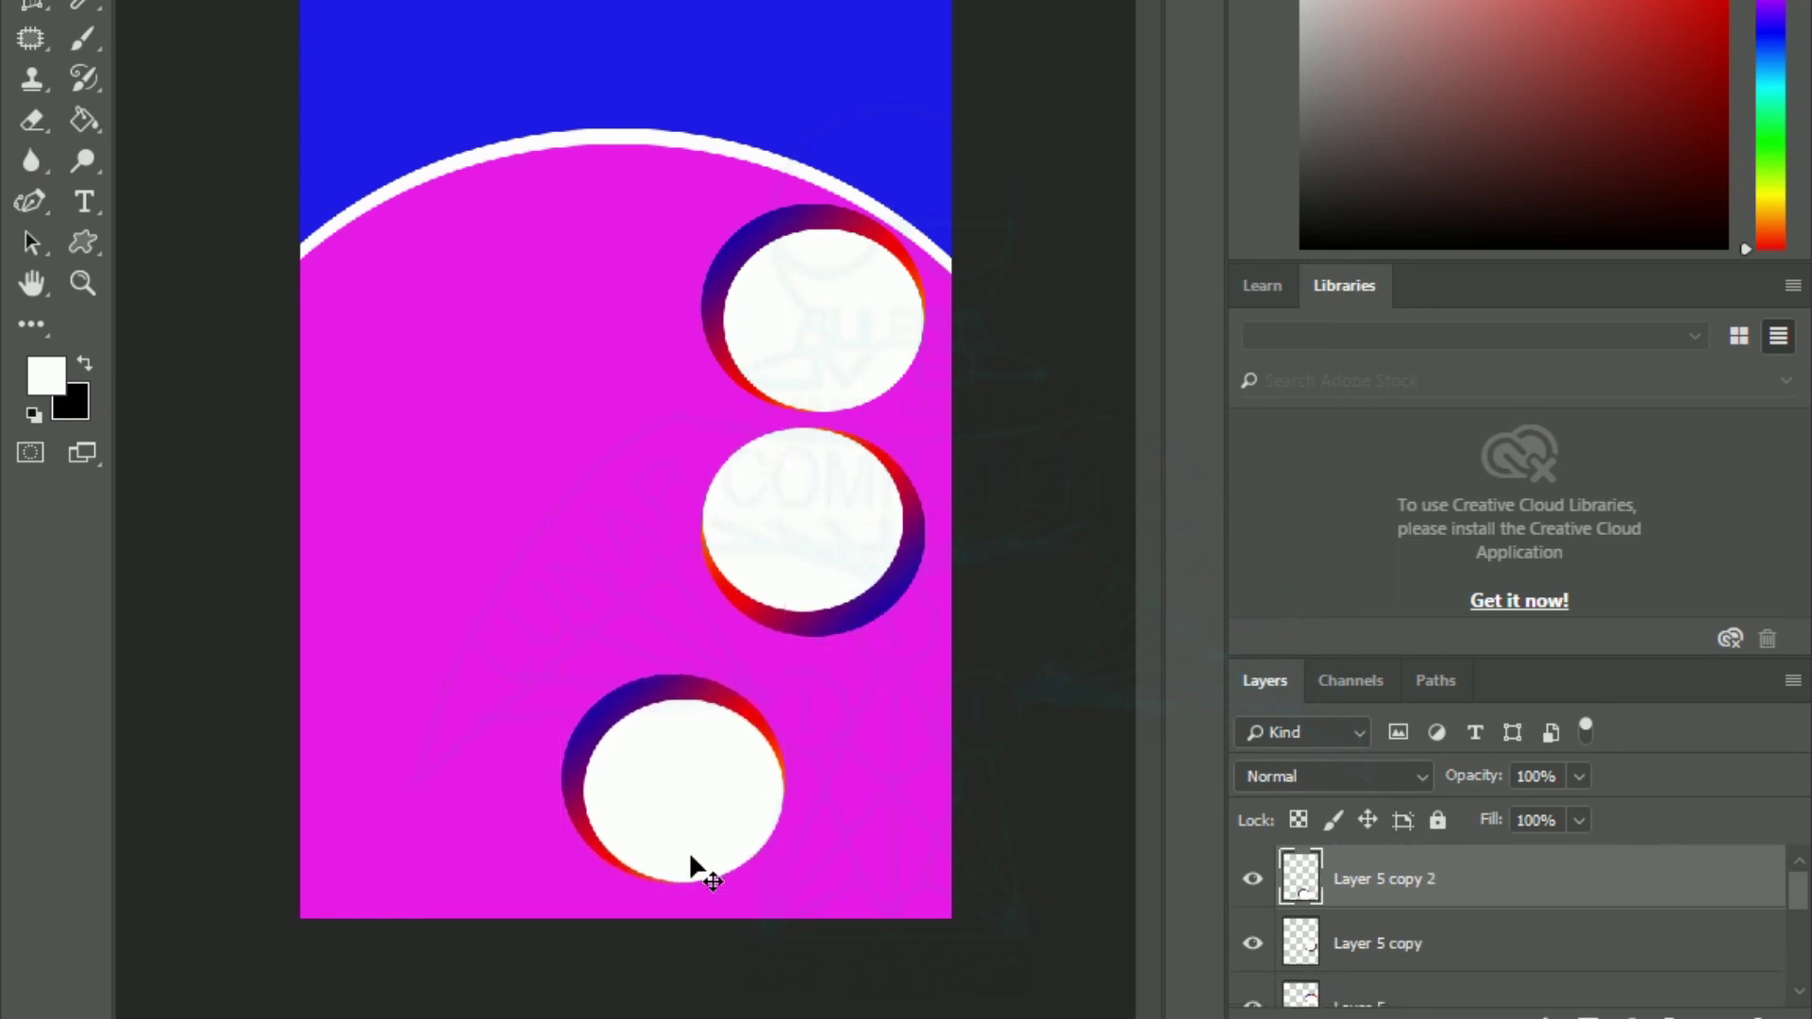
{"action": "key", "text": "Up"}
{"action": "key", "text": "Up"}
{"action": "key", "text": "Up"}
{"action": "key", "text": "Up"}
{"action": "key", "text": "Up"}
{"action": "key", "text": "Up"}
{"action": "key", "text": "Up"}
{"action": "key", "text": "Up"}
{"action": "key", "text": "Up"}
{"action": "key", "text": "Up"}
{"action": "key", "text": "Up"}
{"action": "key", "text": "Up"}
{"action": "key", "text": "Up"}
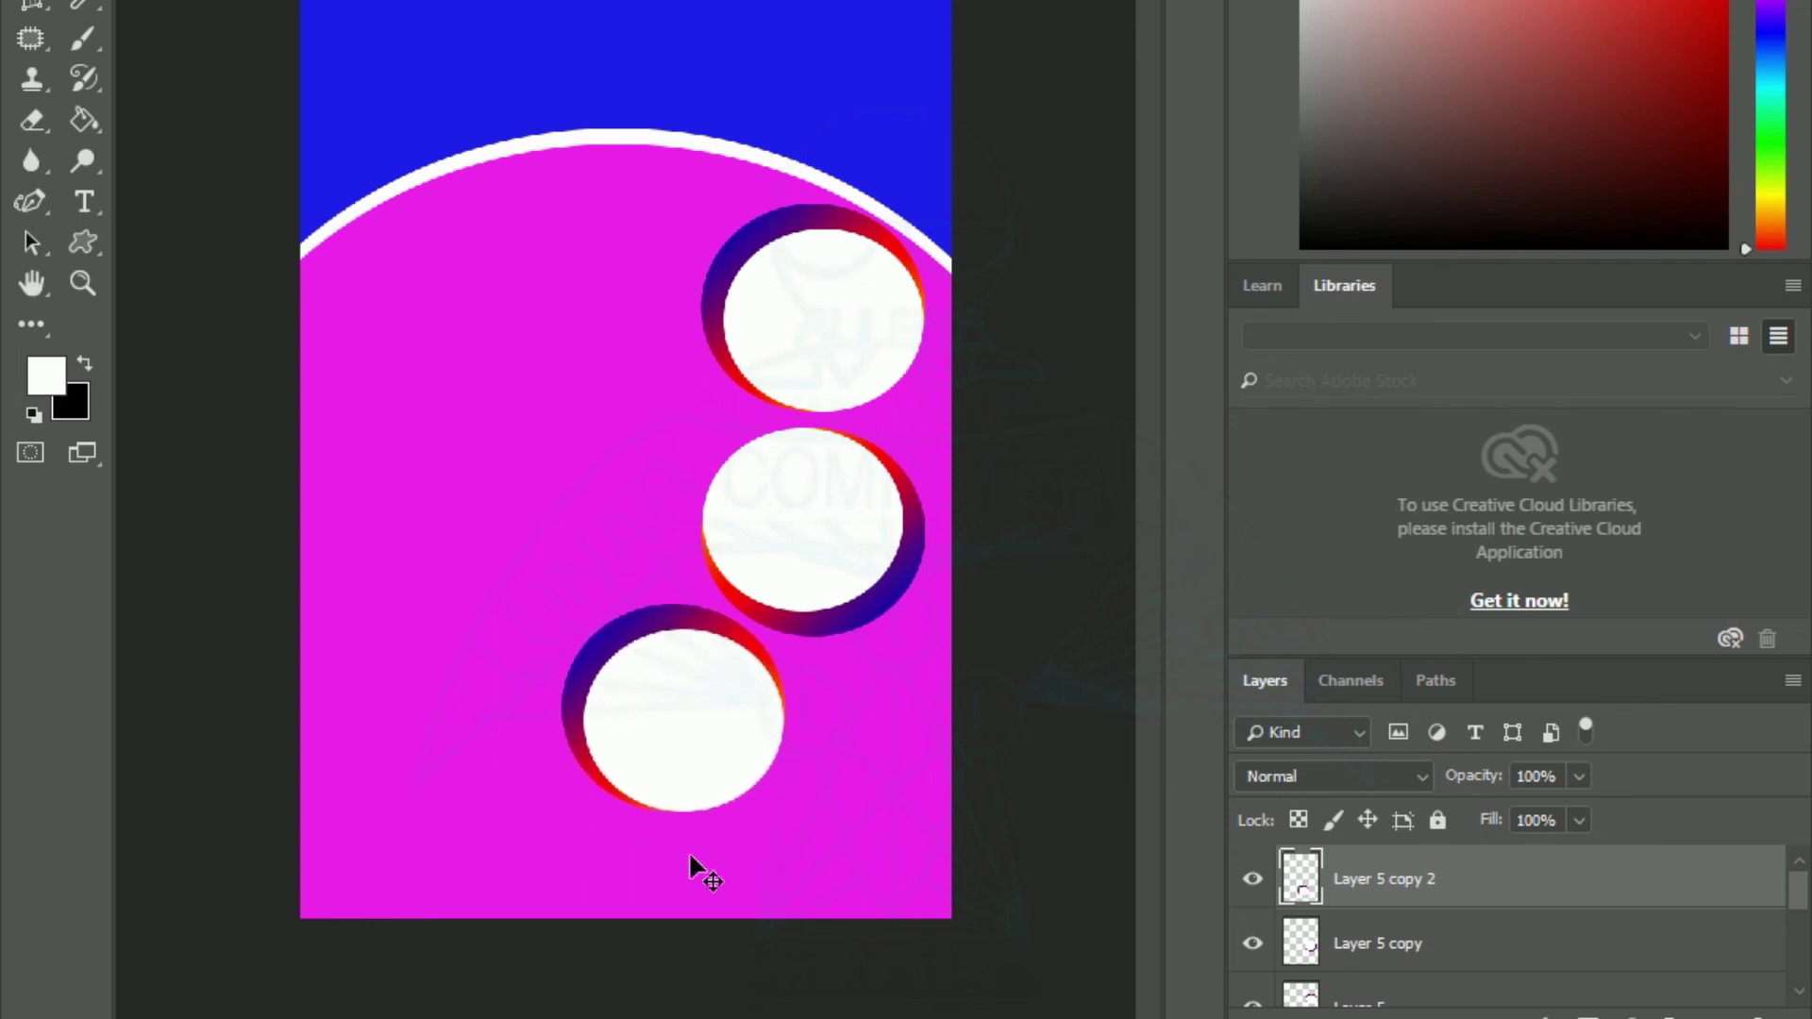
{"action": "key", "text": "Up"}
- Add a new layer and make a wide, flat elliptical selection across the bottom of the magenta area
{"action": "key", "text": "ctrl"}
{"action": "key", "text": "ctrl+shift+alt+n"}
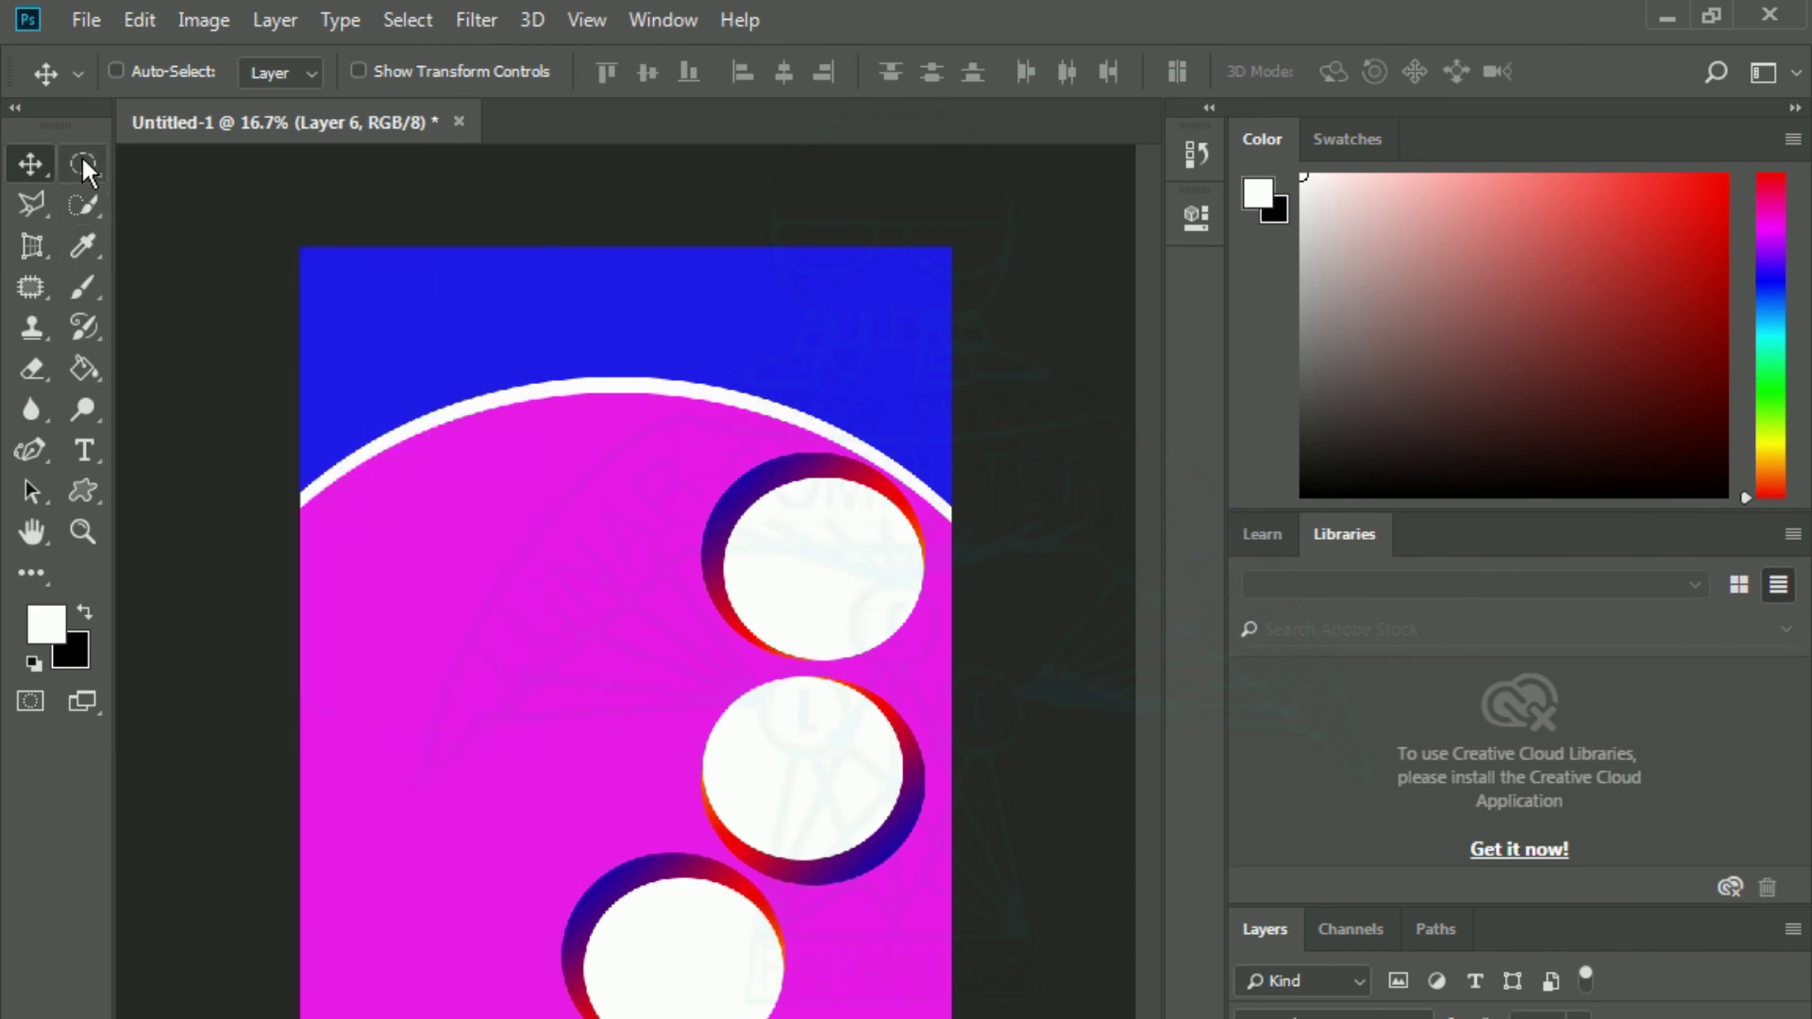
{"action": "left_click", "coordinate": [83, 162]}
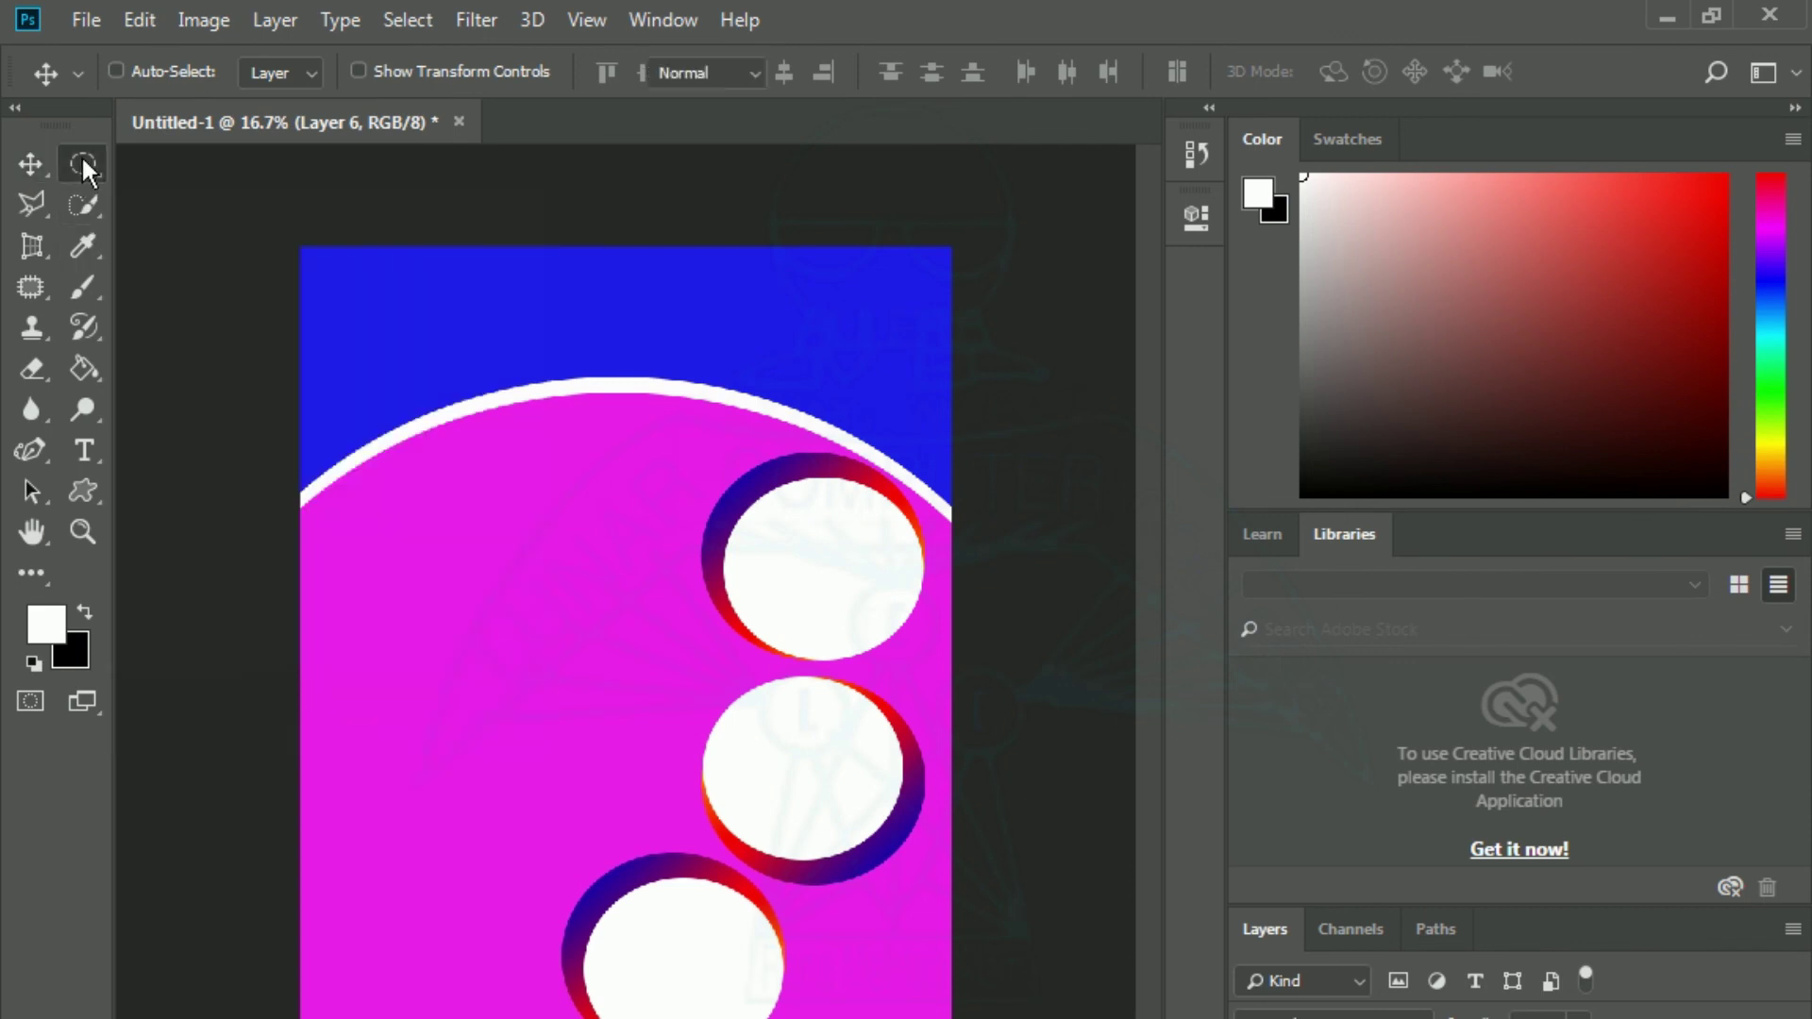
{"action": "right_click", "coordinate": [84, 162]}
{"action": "left_click", "coordinate": [176, 188]}
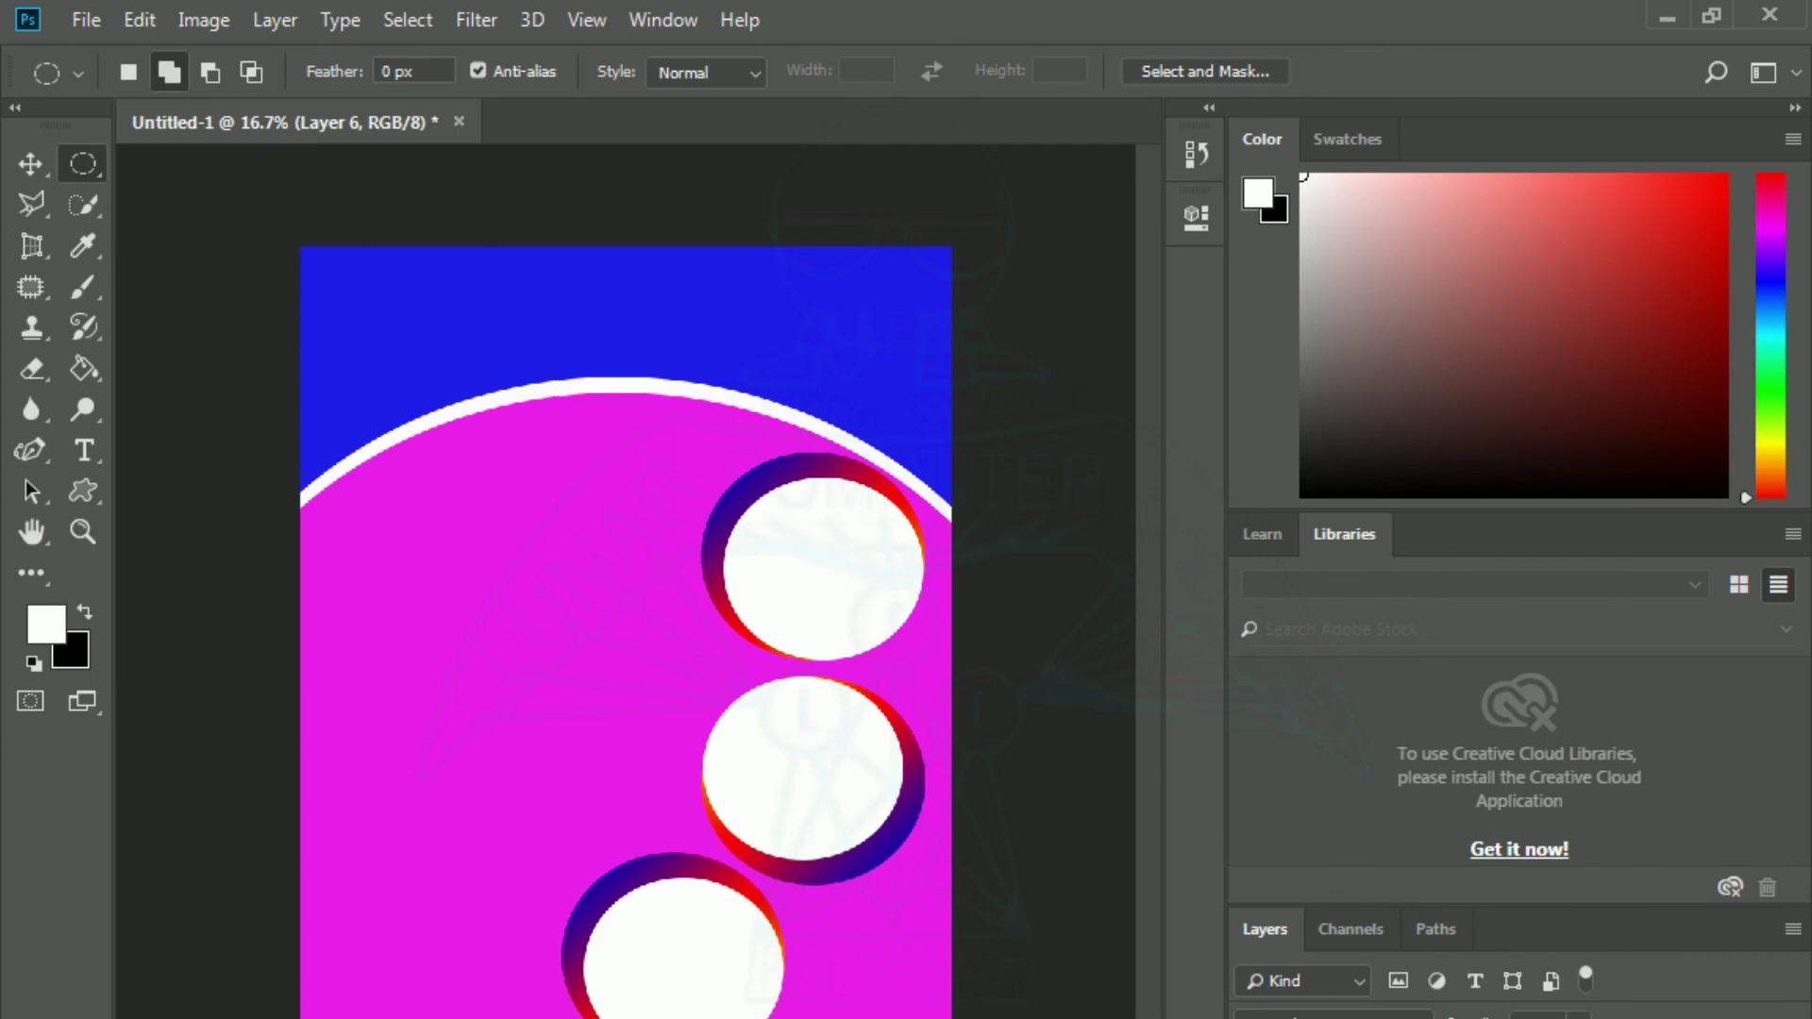
{"action": "left_click_drag", "start_coordinate": [311, 825], "coordinate": [939, 901]}
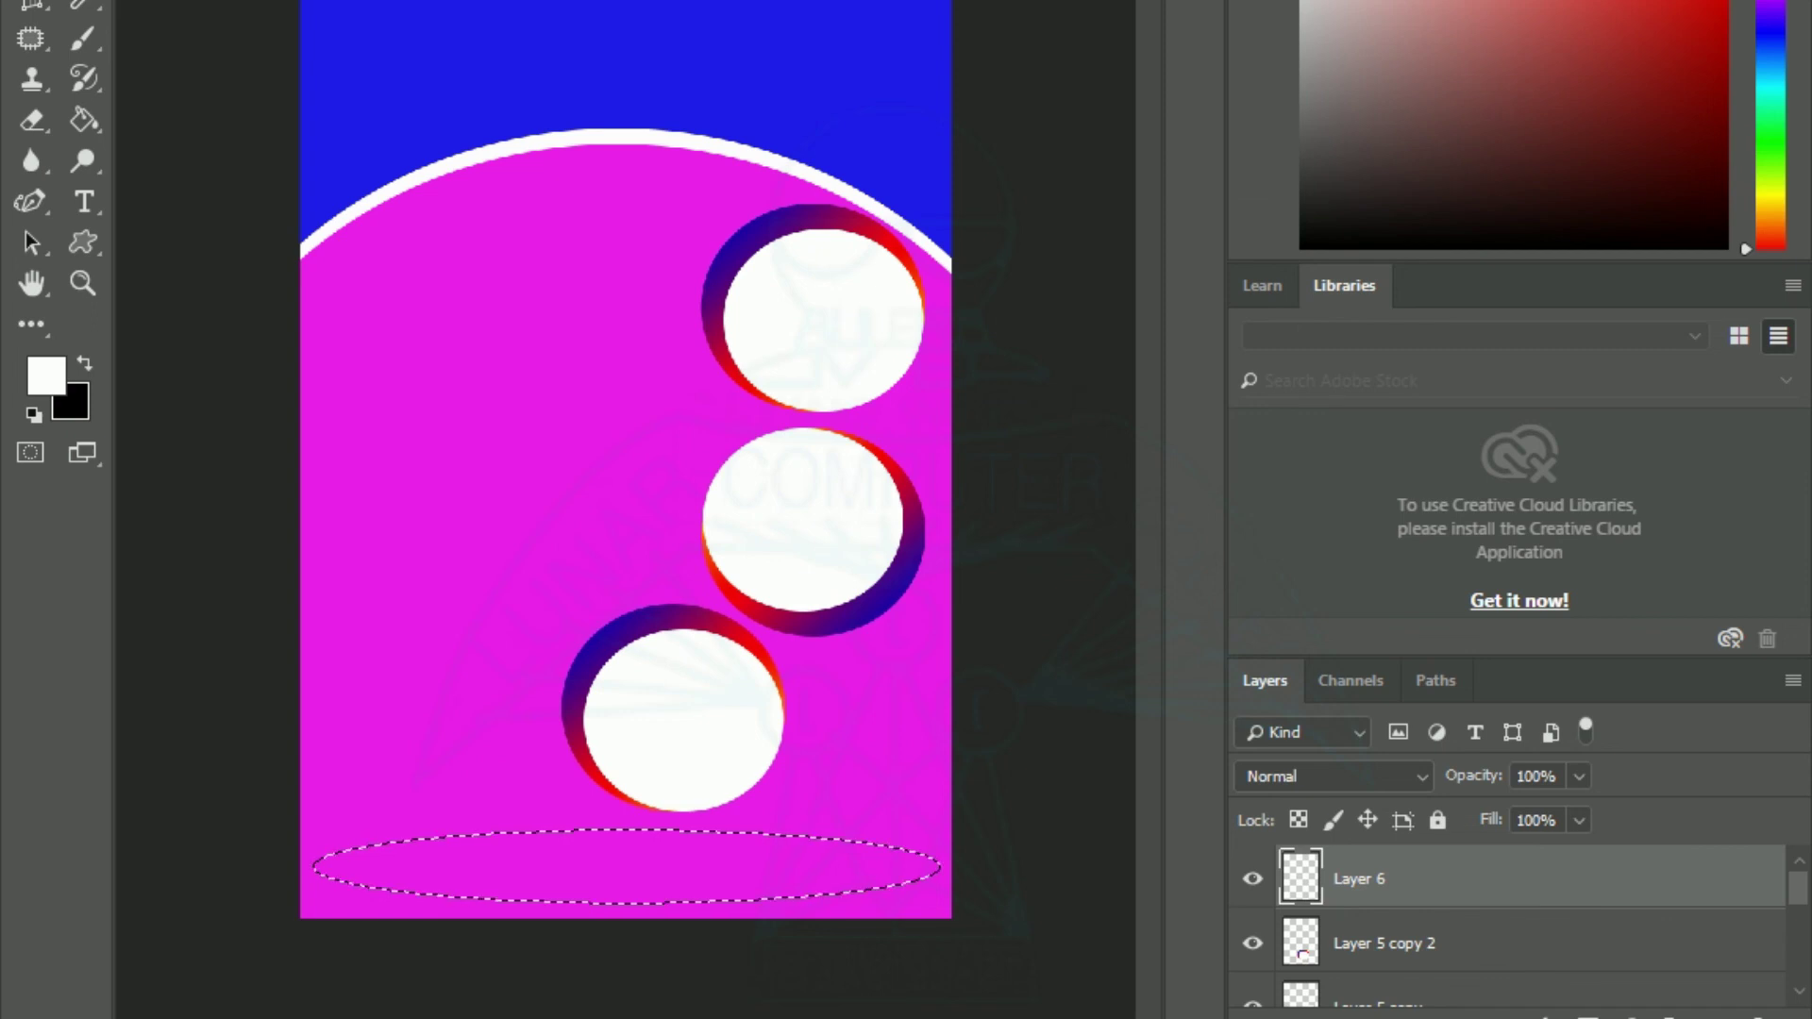
- Fill the flat elliptical selection on Layer 6 with a bright sky blue of hue 195° and deselect it
{"action": "left_click", "coordinate": [40, 368]}
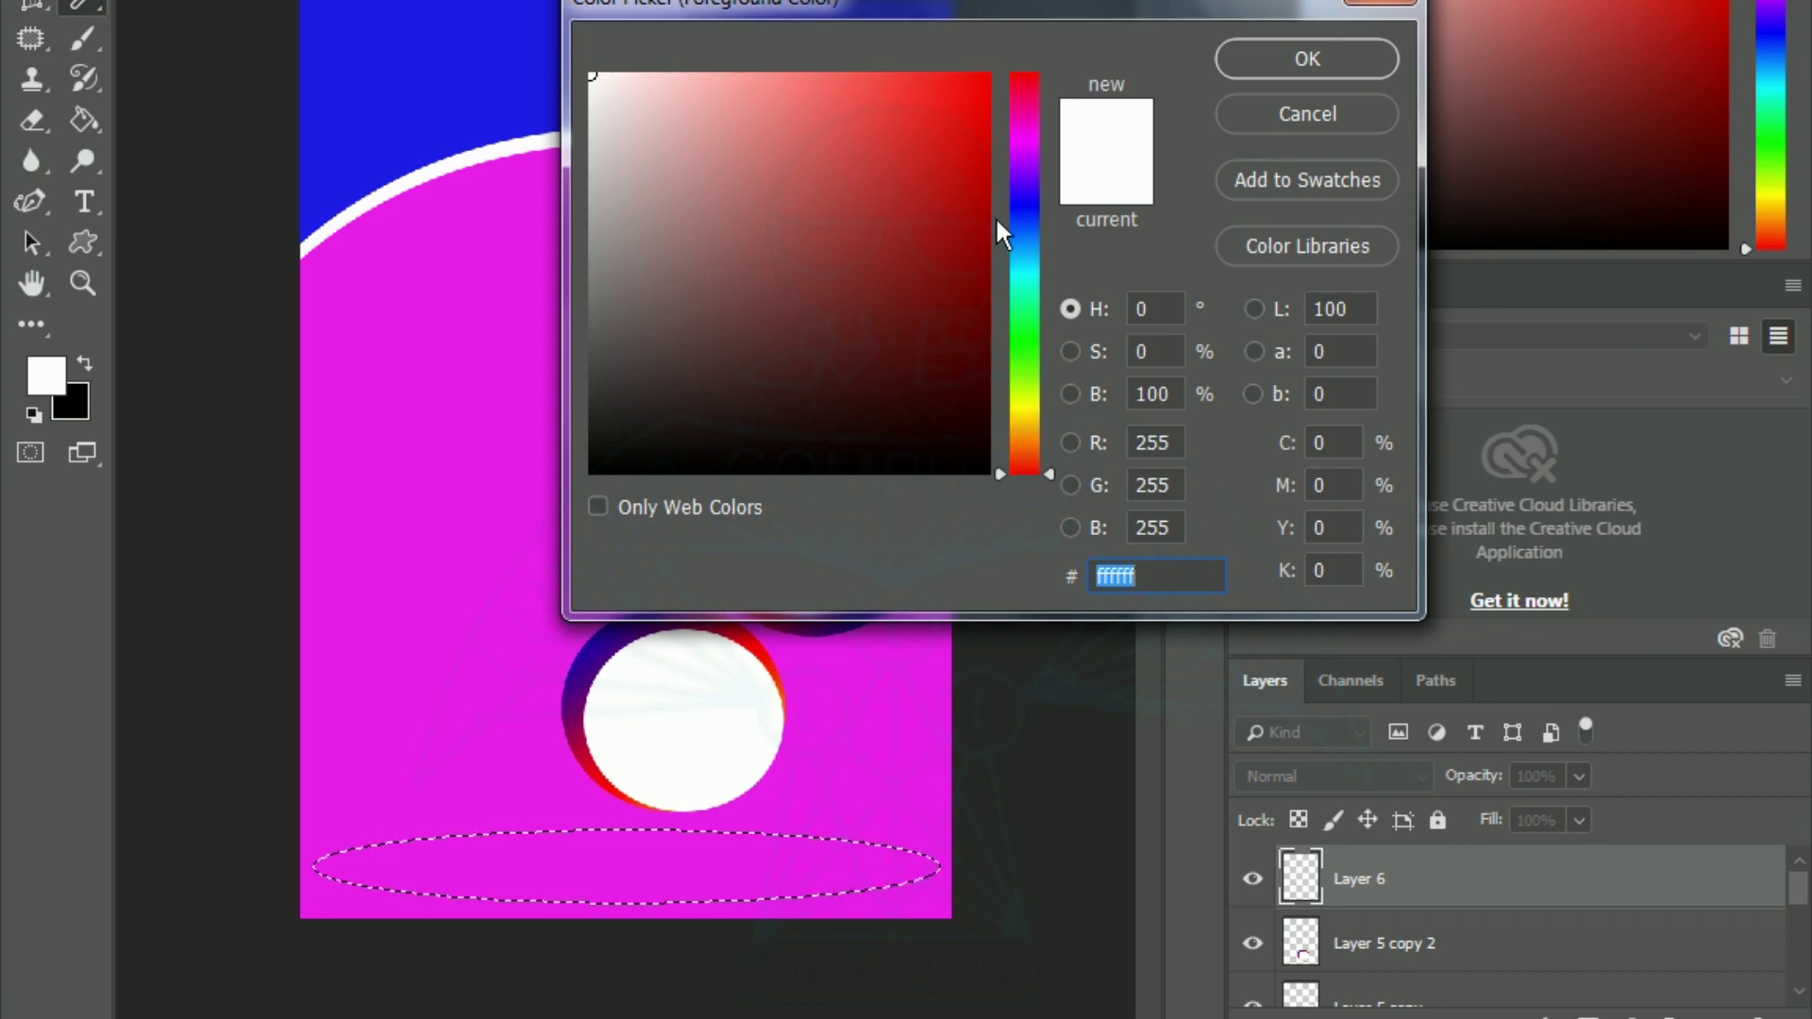
{"action": "left_click_drag", "start_coordinate": [1027, 240], "coordinate": [1026, 257]}
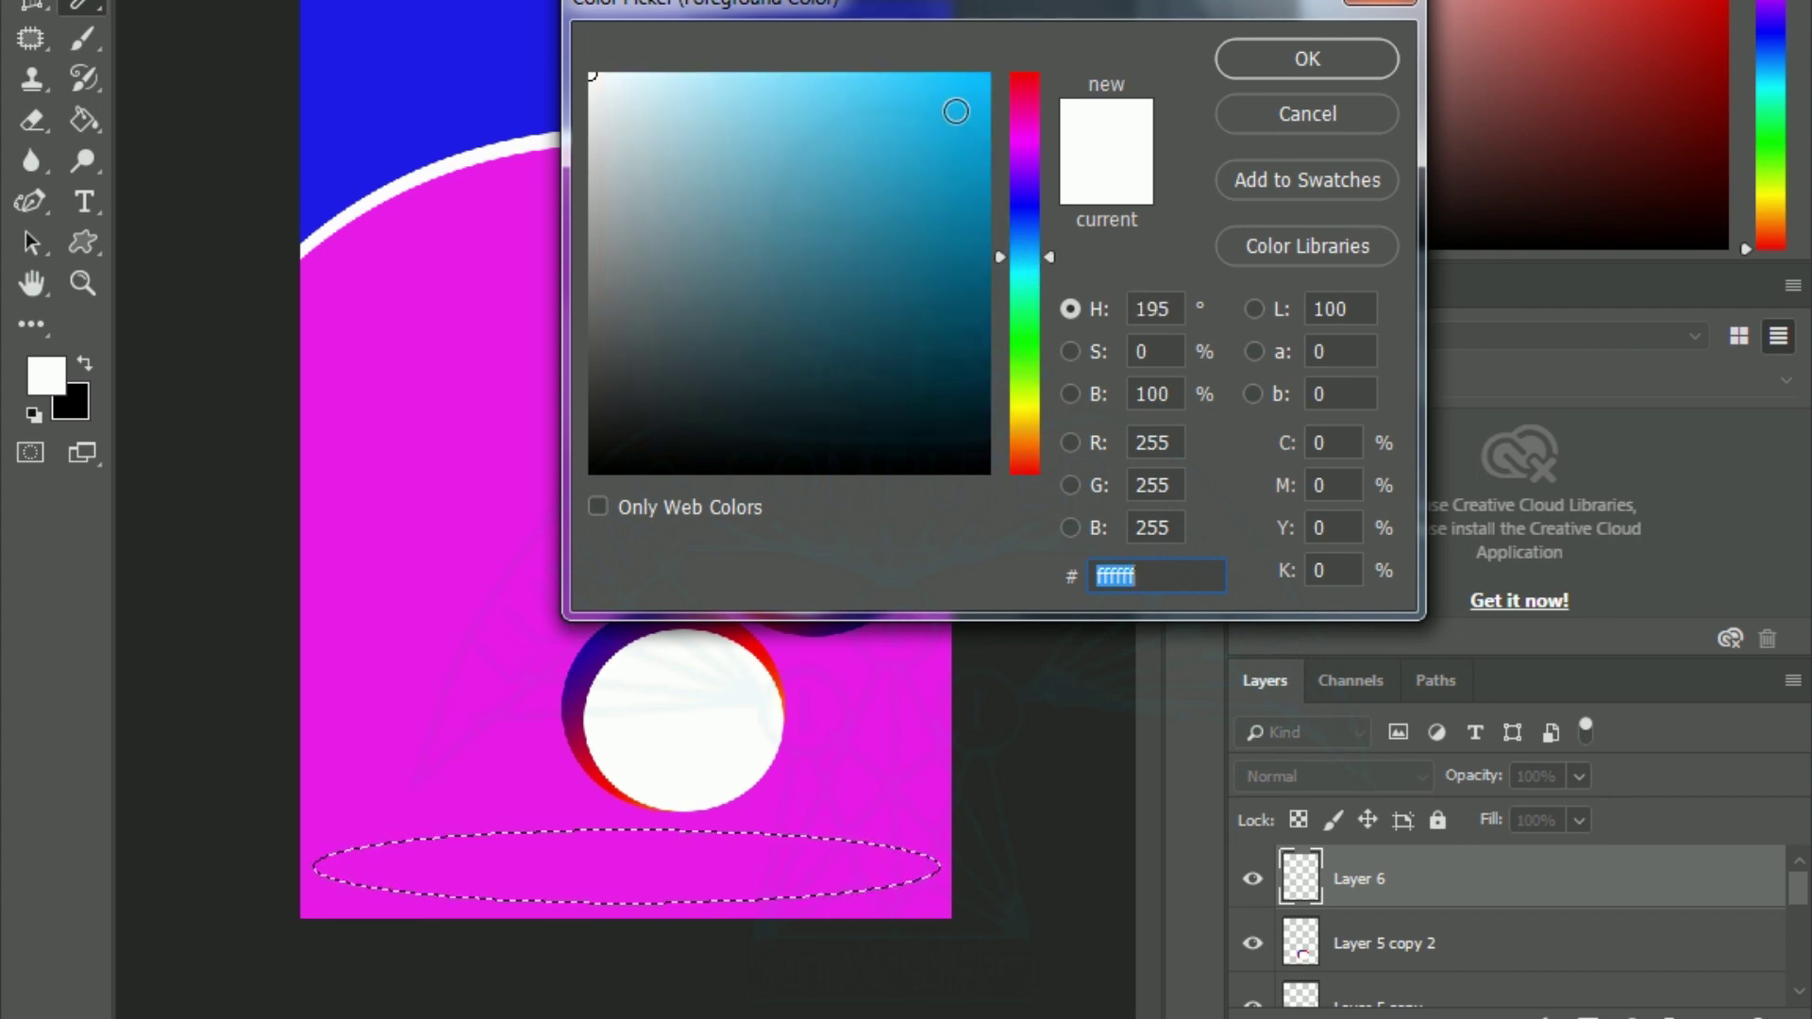
{"action": "left_click", "coordinate": [963, 110]}
{"action": "left_click", "coordinate": [1307, 58]}
{"action": "right_click", "coordinate": [92, 121]}
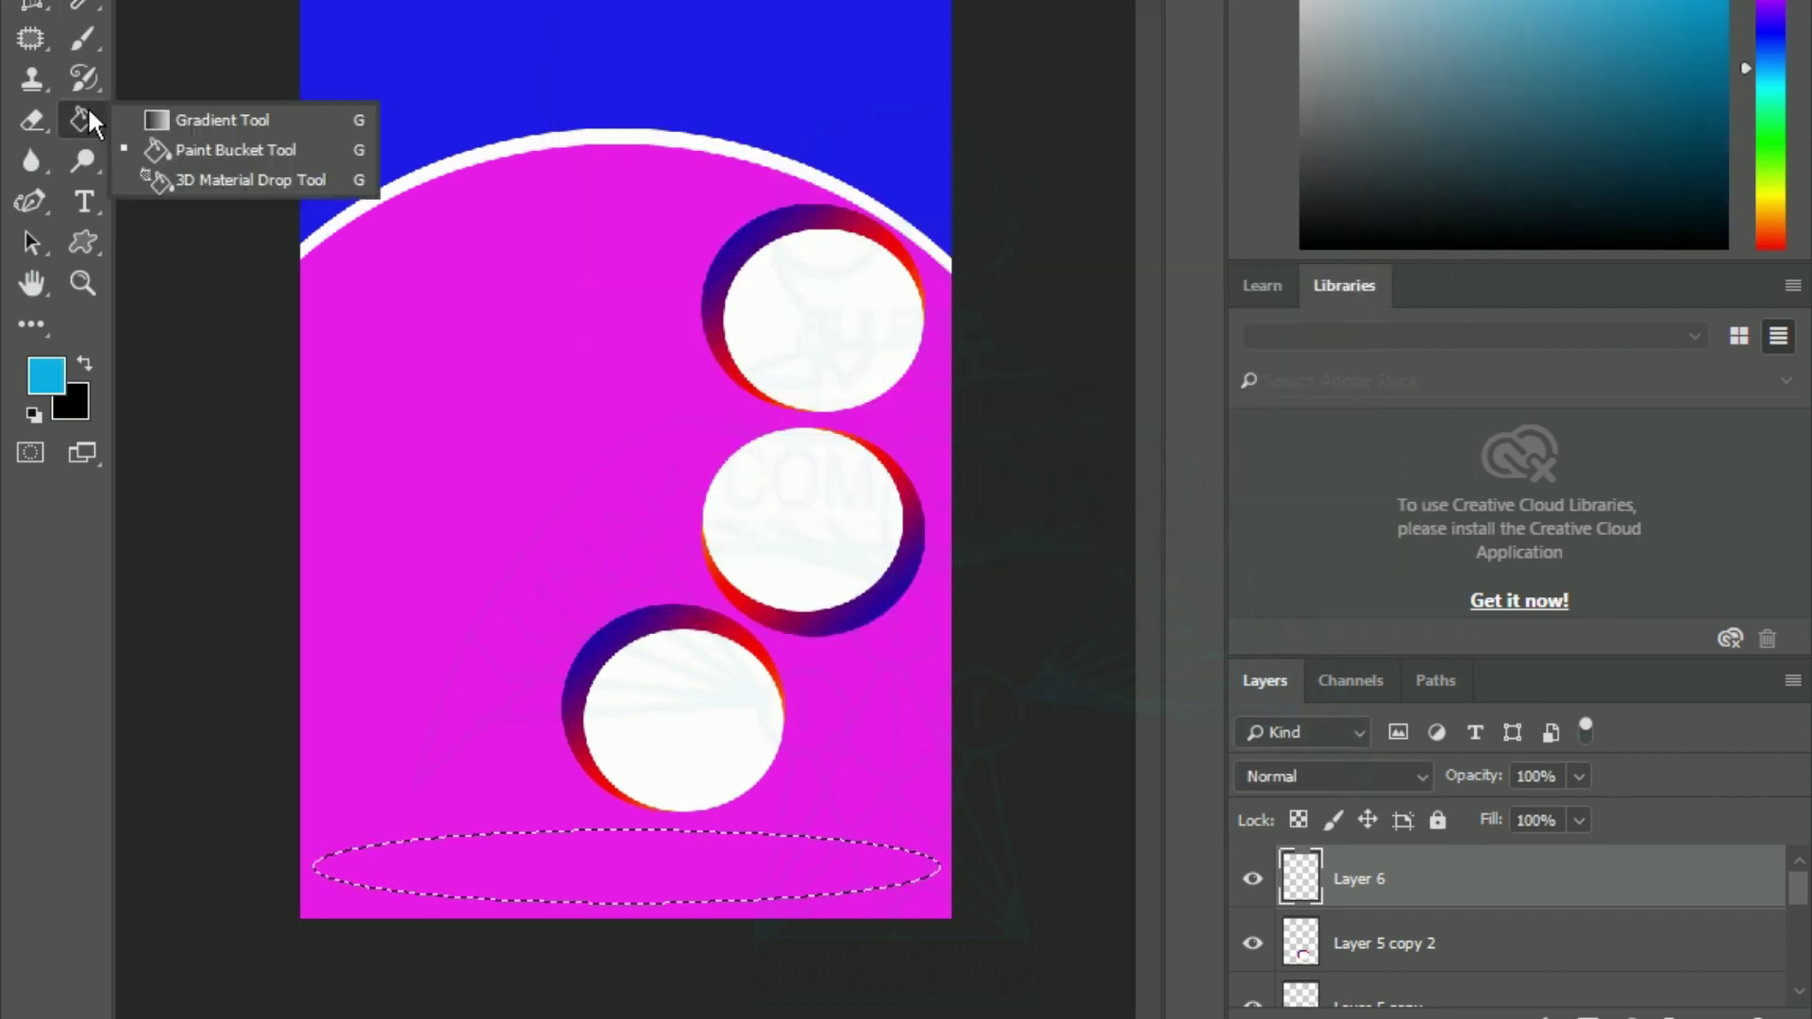
{"action": "left_click", "coordinate": [189, 147]}
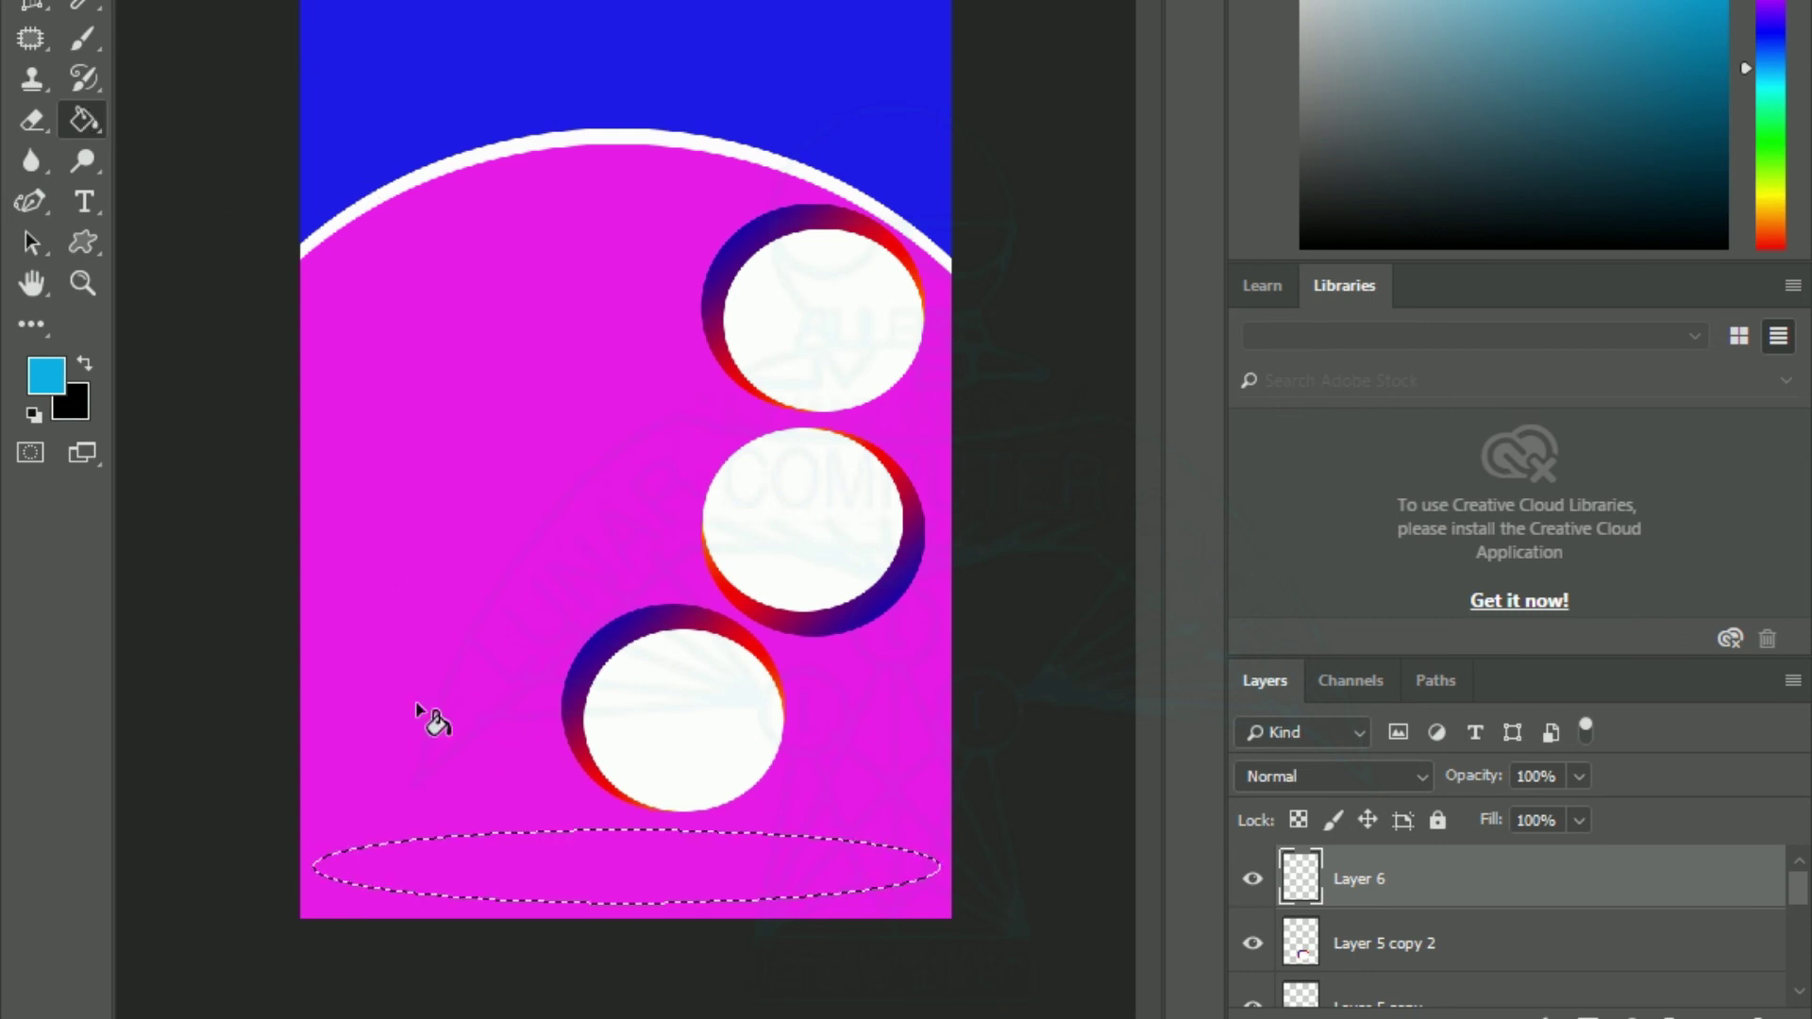
{"action": "left_click", "coordinate": [471, 852]}
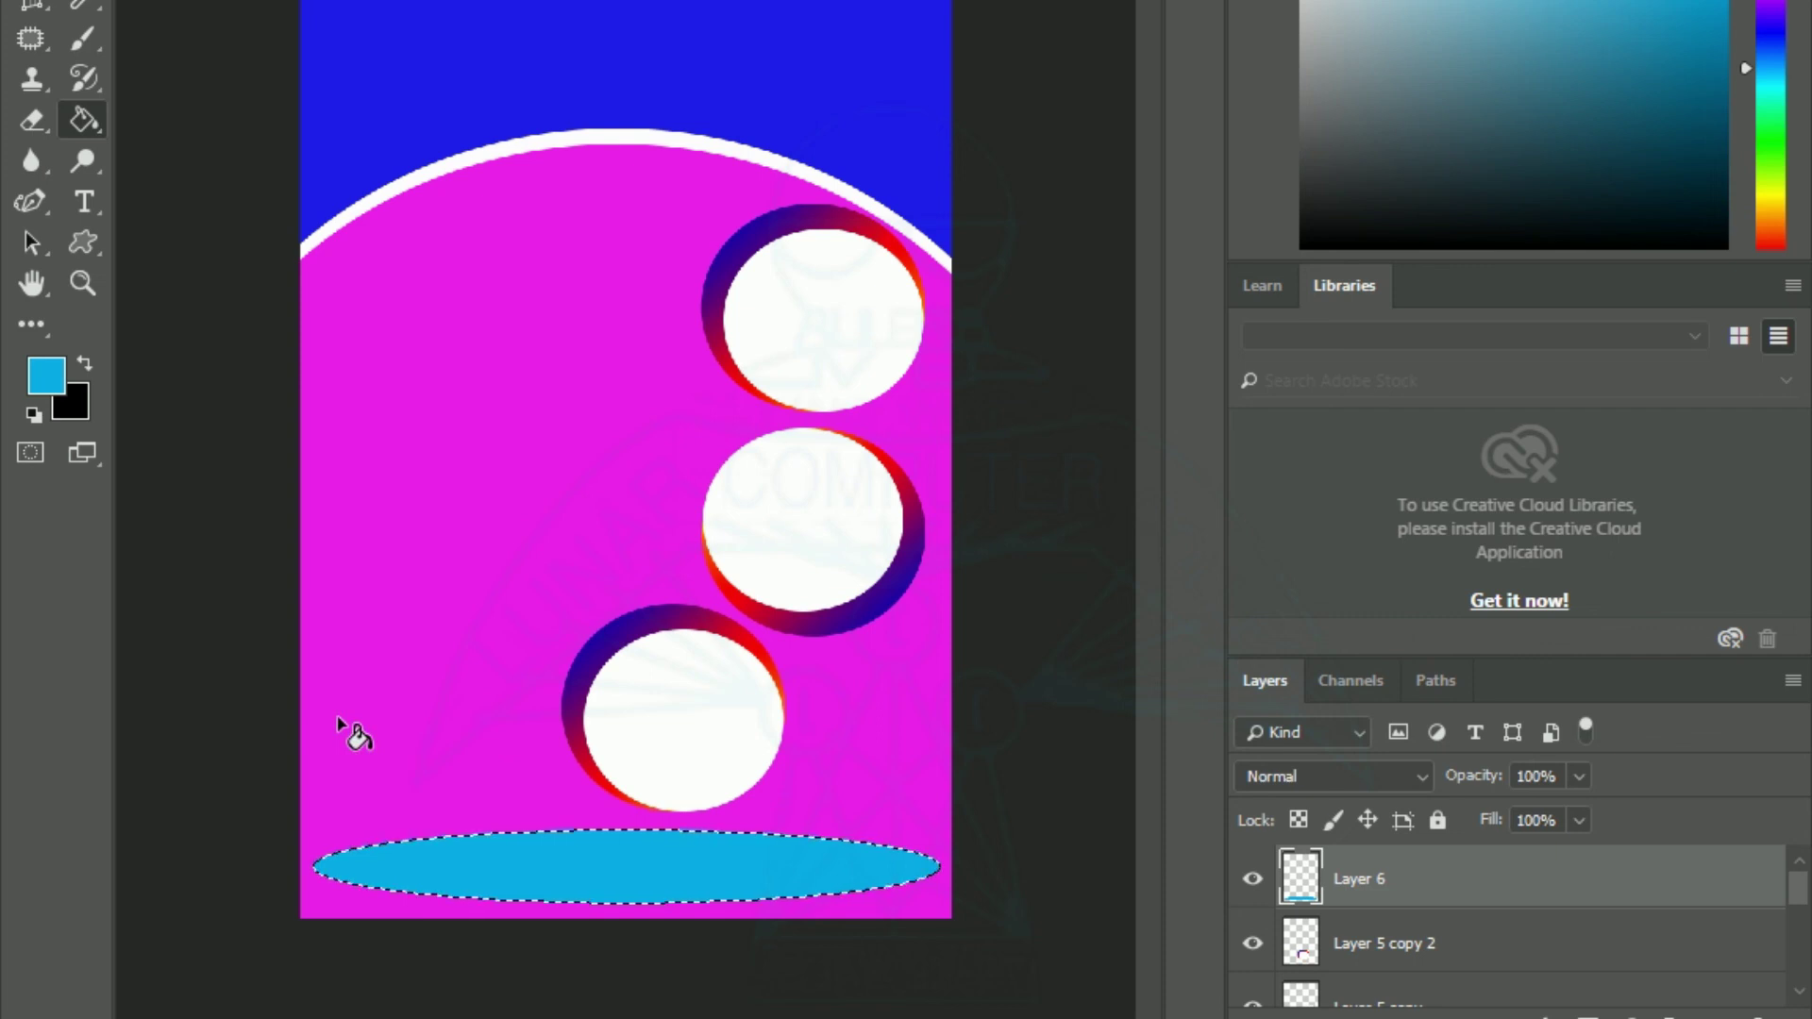
{"action": "key", "text": "ctrl+d"}
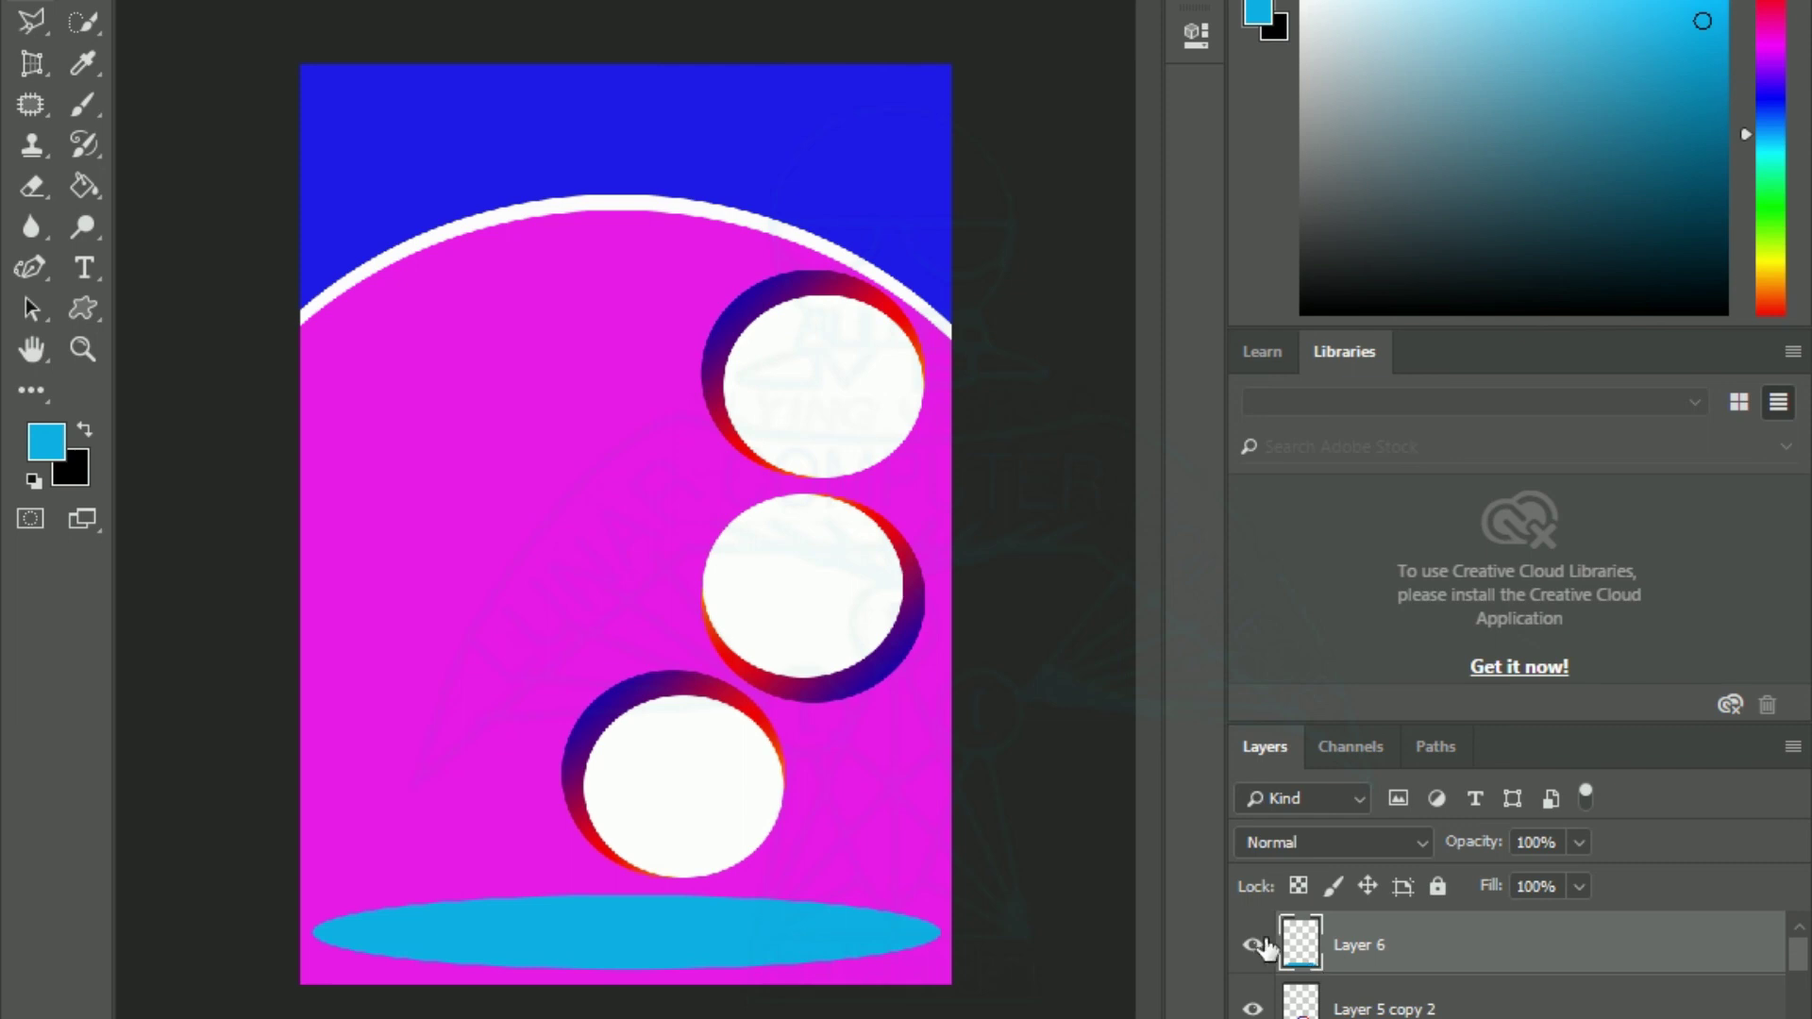
- Review the layer stack from Layer 6 down to Layer 1, briefly hiding and reshowing individual layers to identify their contents
{"action": "left_click", "coordinate": [1253, 945]}
{"action": "left_click", "coordinate": [1253, 945]}
{"action": "left_click", "coordinate": [1252, 1008]}
{"action": "left_click", "coordinate": [1253, 1008]}
{"action": "scroll", "coordinate": [1510, 972], "scroll_direction": "down", "scroll_amount": 1}
{"action": "scroll", "coordinate": [1510, 972], "scroll_direction": "down", "scroll_amount": 5}
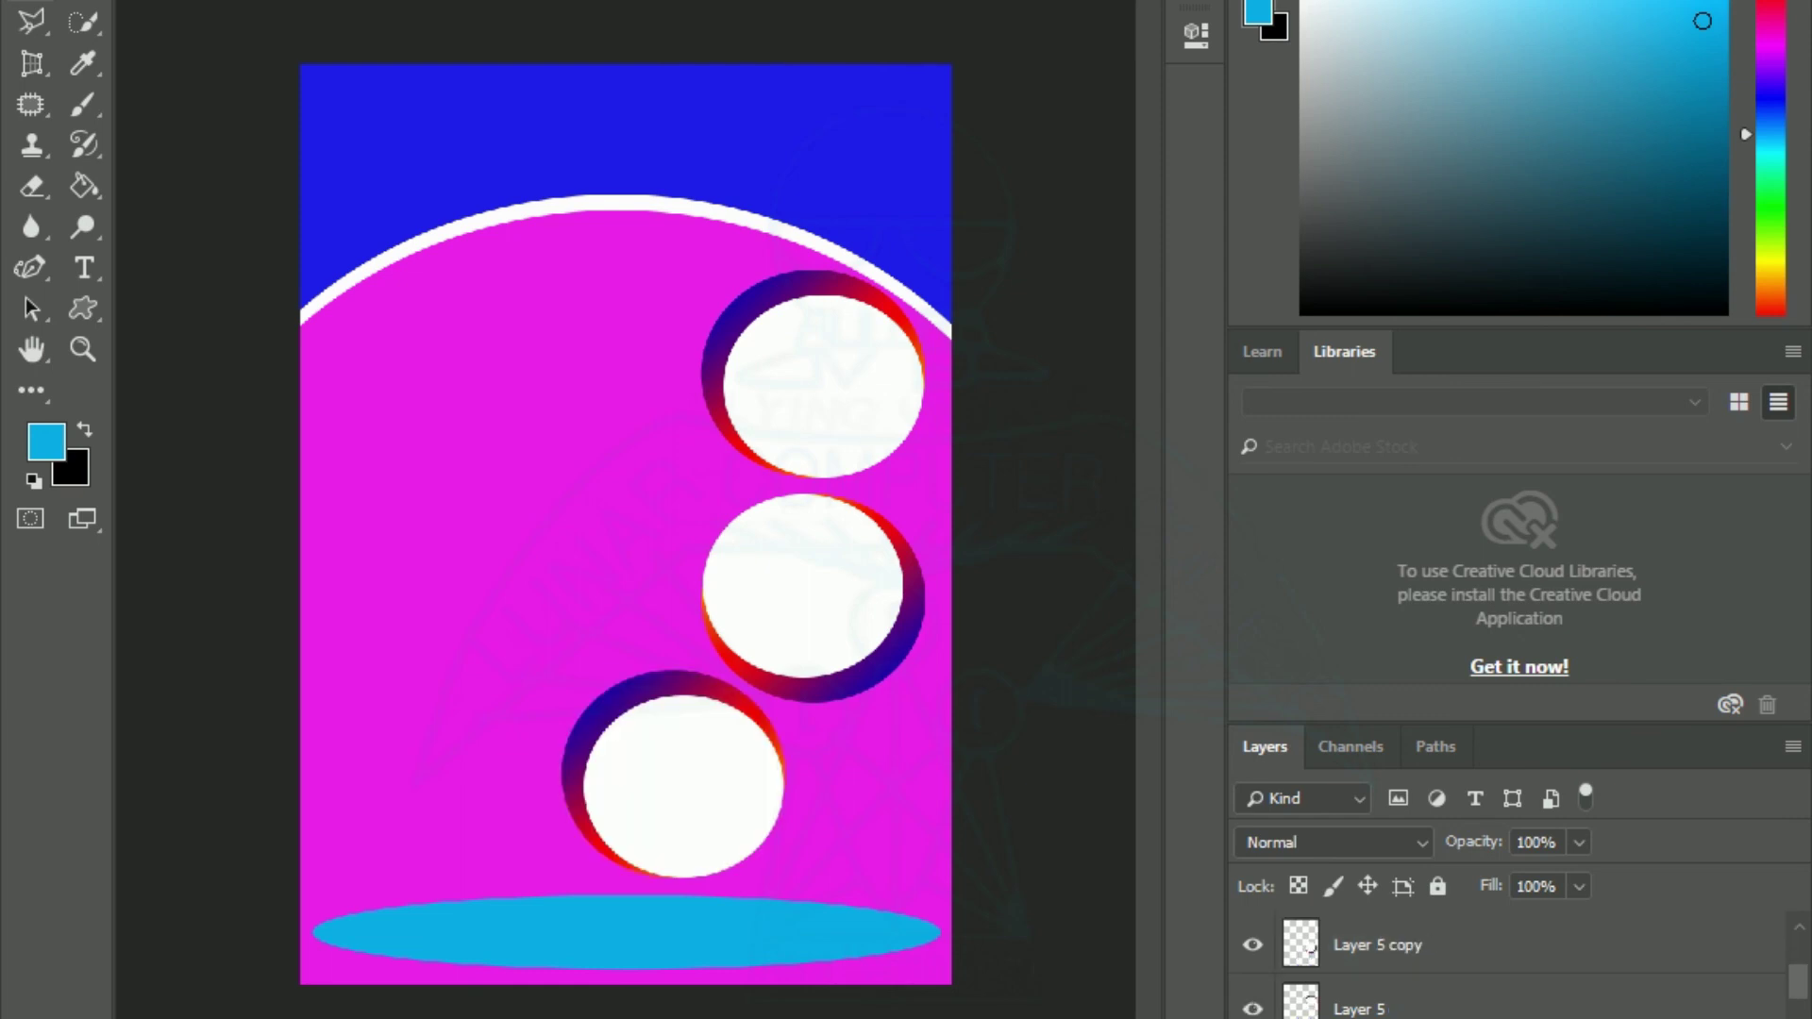
{"action": "left_click", "coordinate": [1252, 1008]}
{"action": "left_click", "coordinate": [1252, 1008]}
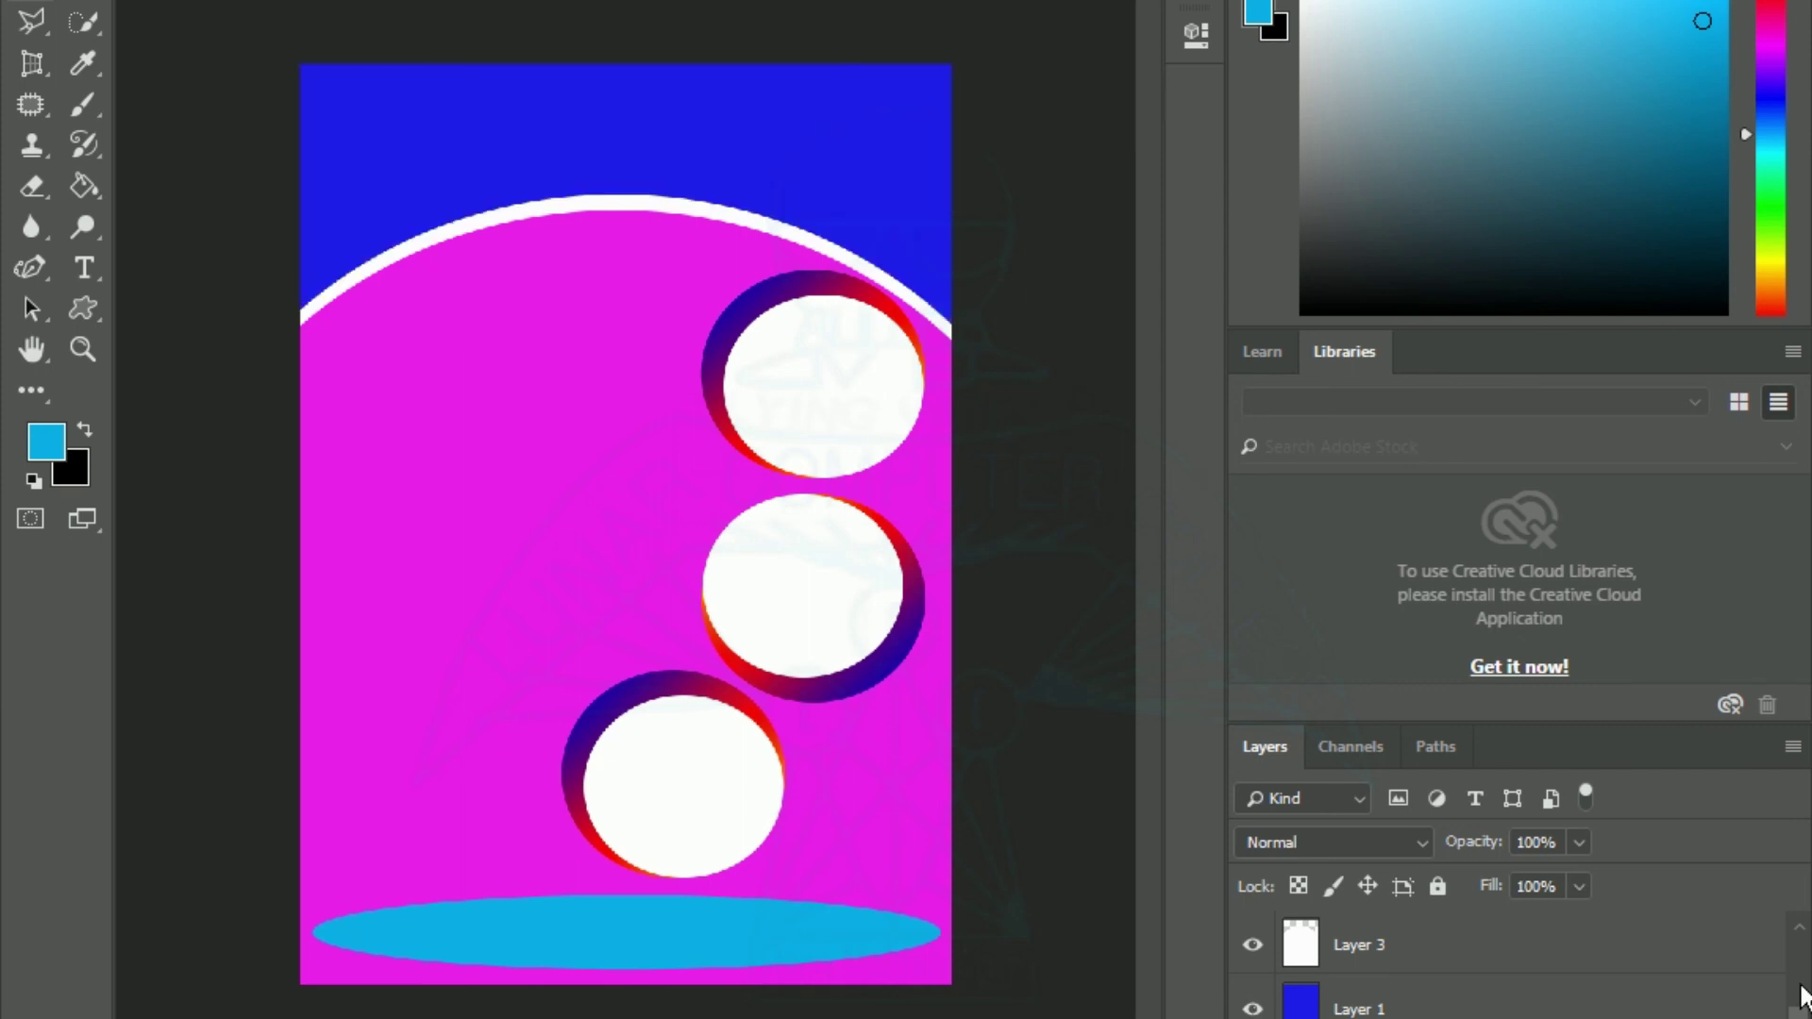
{"action": "left_click", "coordinate": [1798, 929]}
{"action": "left_click", "coordinate": [1798, 928]}
{"action": "left_click", "coordinate": [1798, 929]}
{"action": "left_click", "coordinate": [1798, 929]}
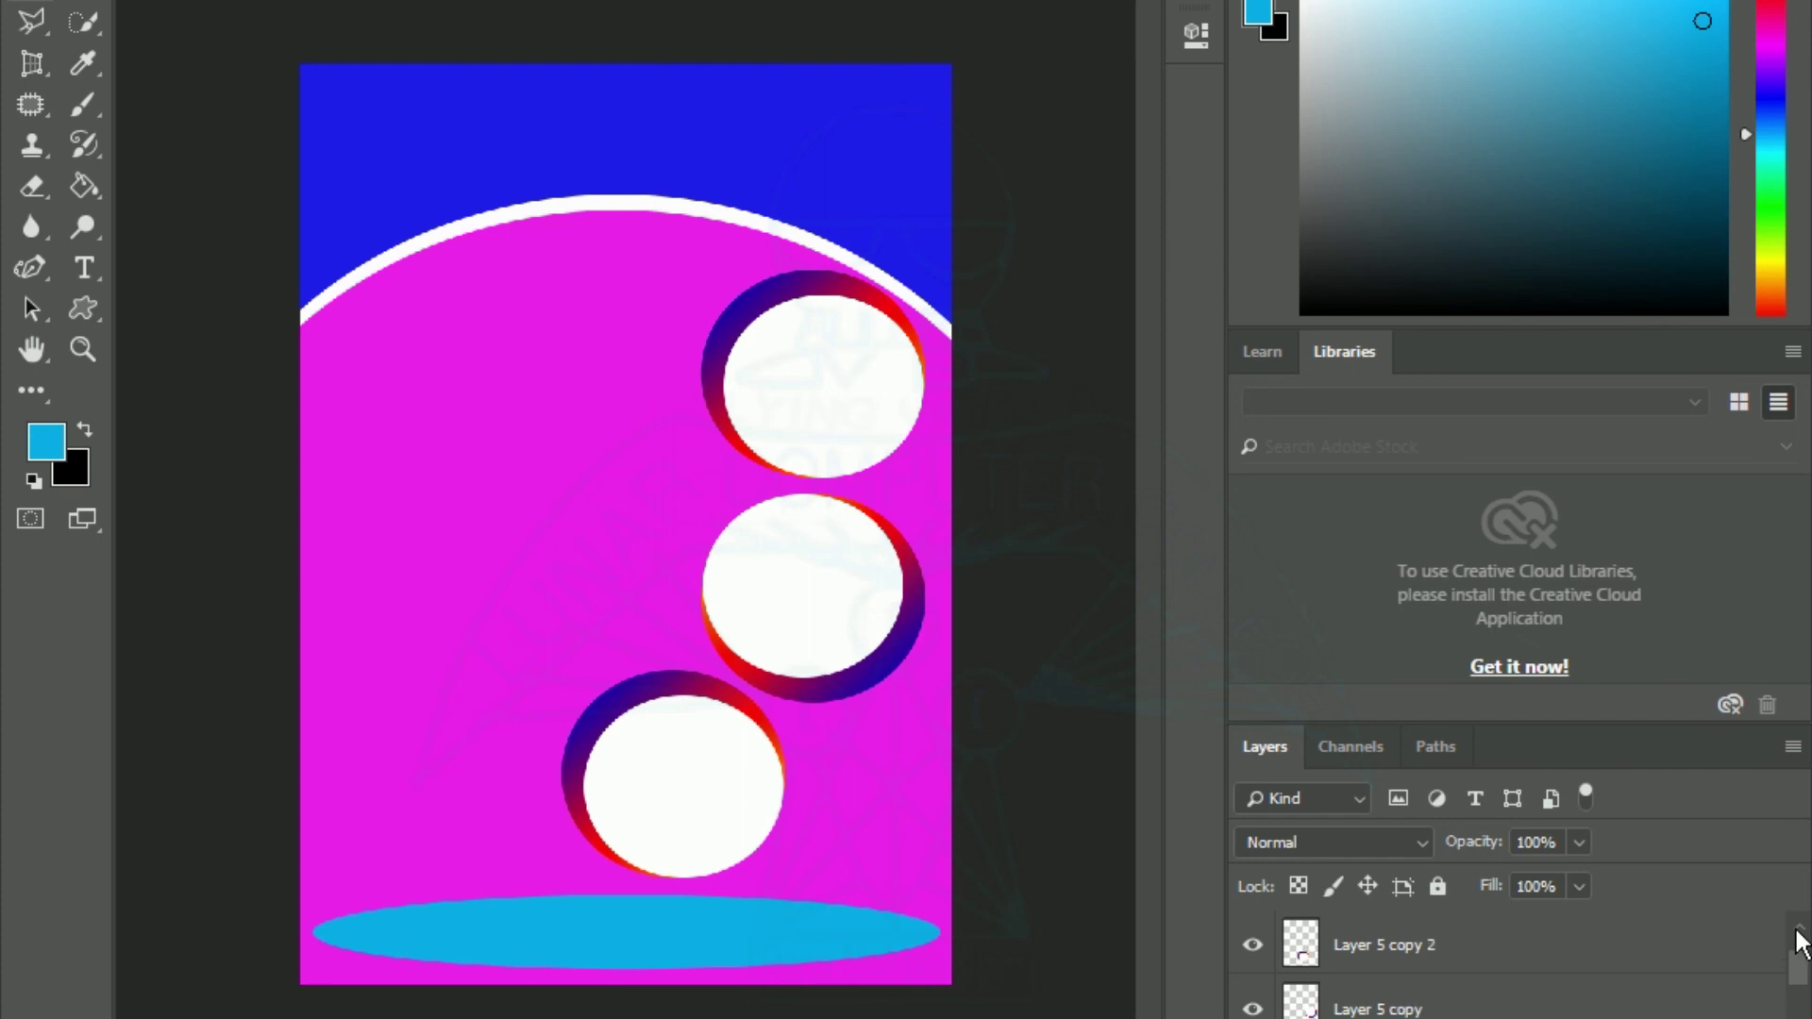
{"action": "left_click", "coordinate": [1798, 929]}
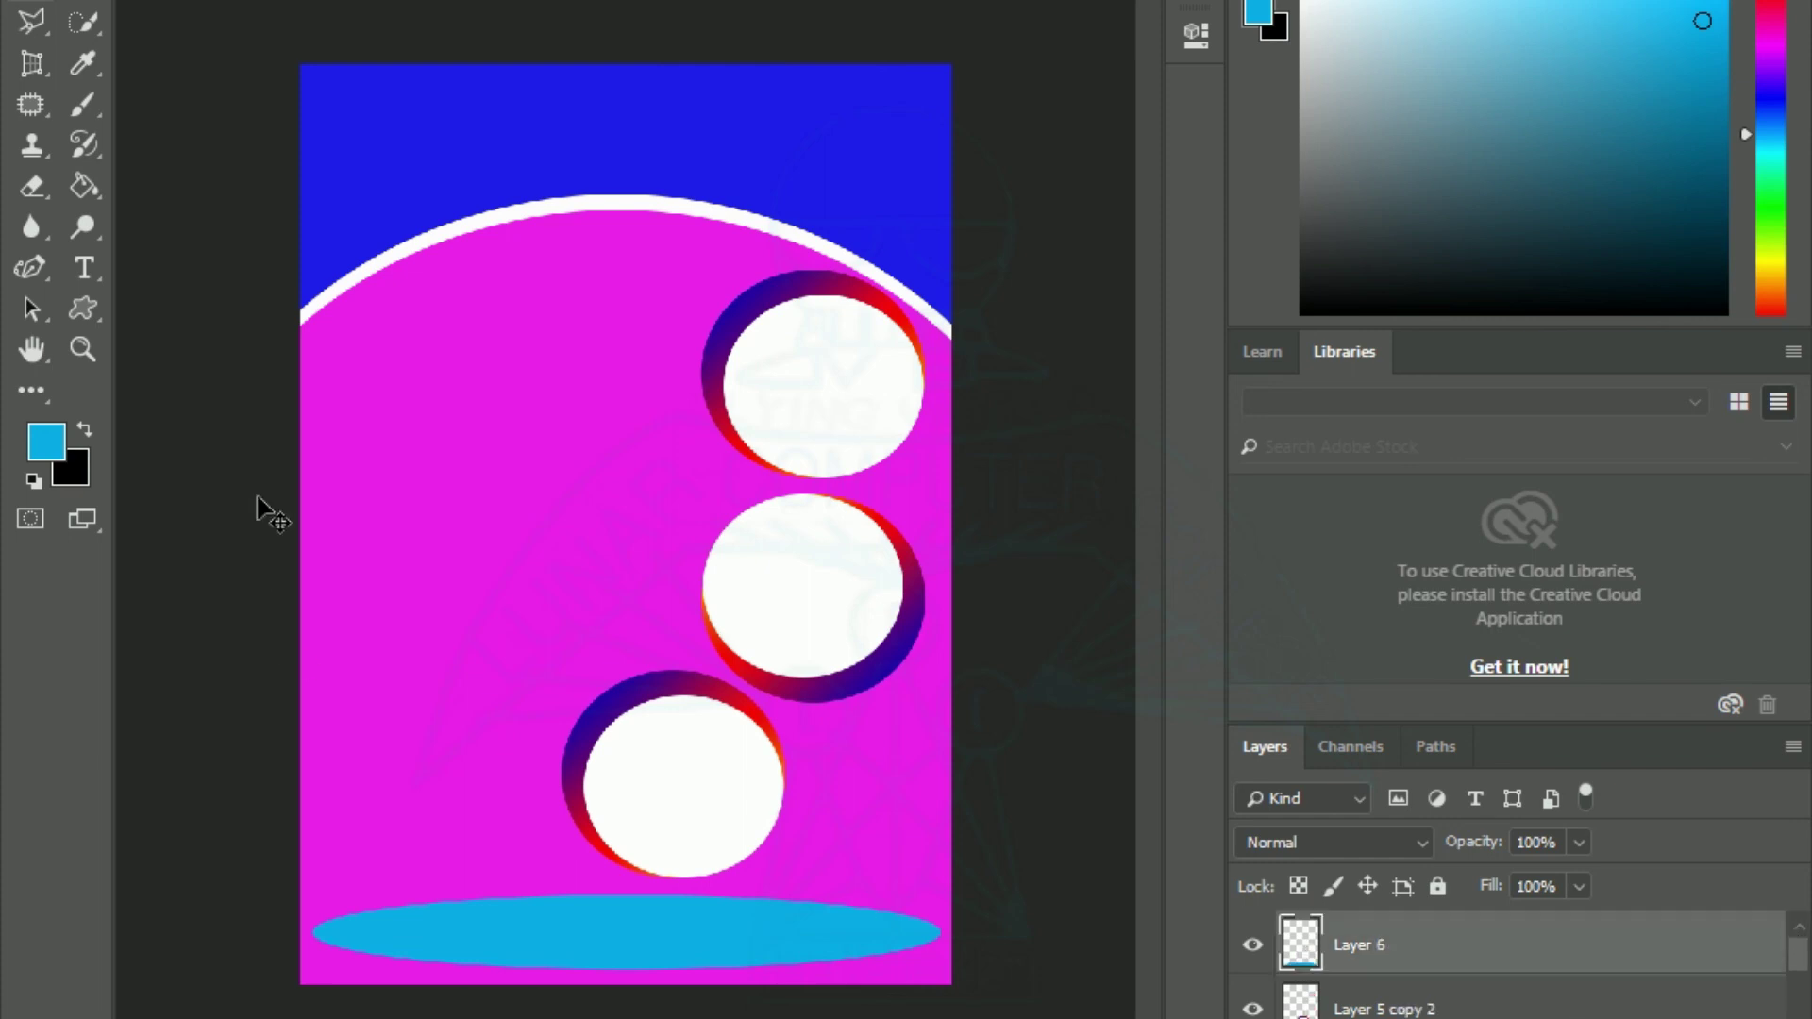